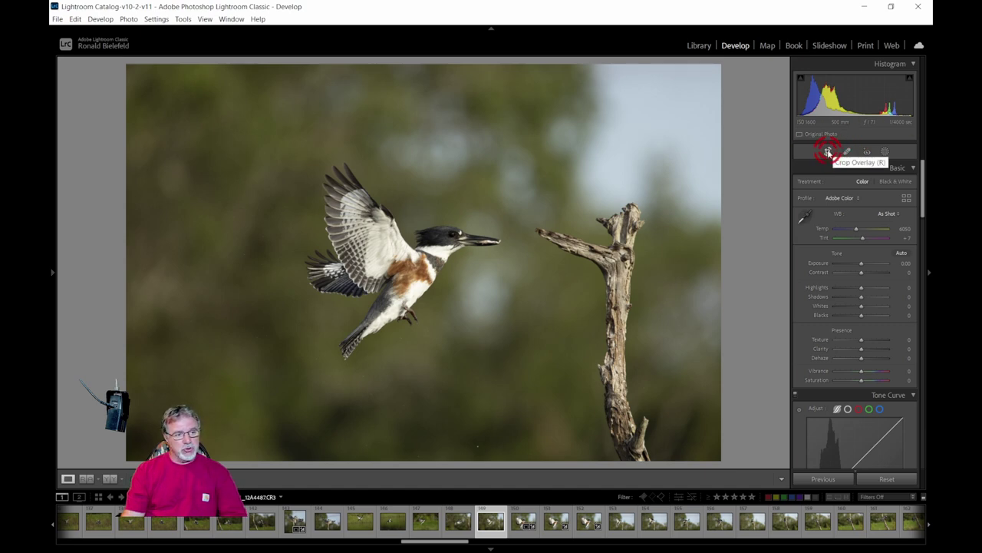
Straighten and re-crop the photo so the kingfisher and dead branch fill more of the frame.
click(828, 151)
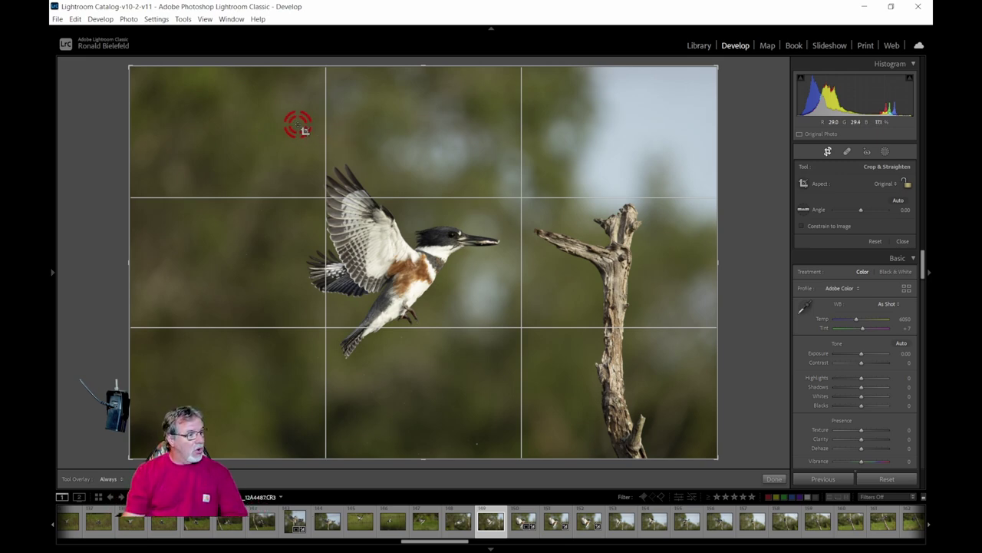
mouse_move(281, 118)
mouse_down()
mouse_move(302, 261)
mouse_move(386, 405)
mouse_move(561, 402)
mouse_move(683, 379)
mouse_up()
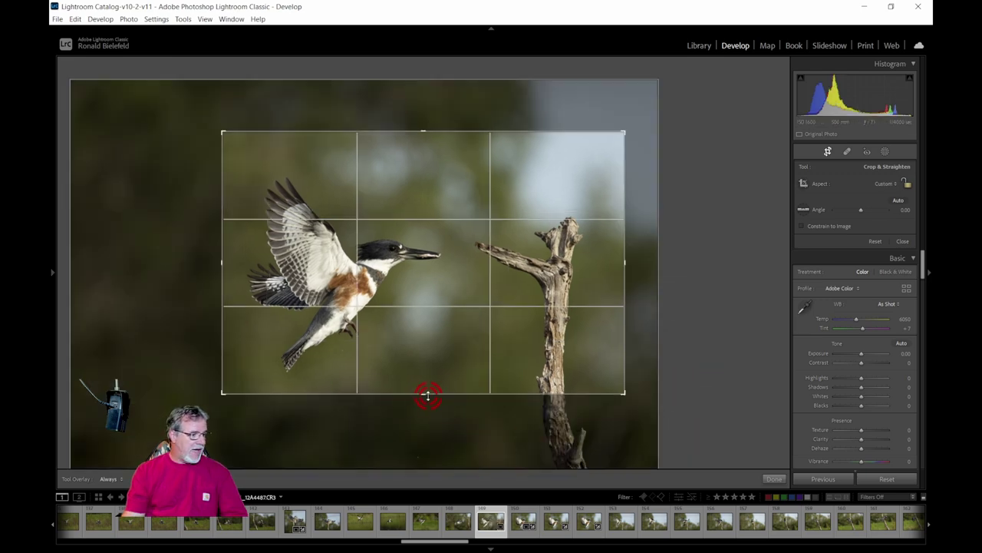
drag(425, 393, 423, 404)
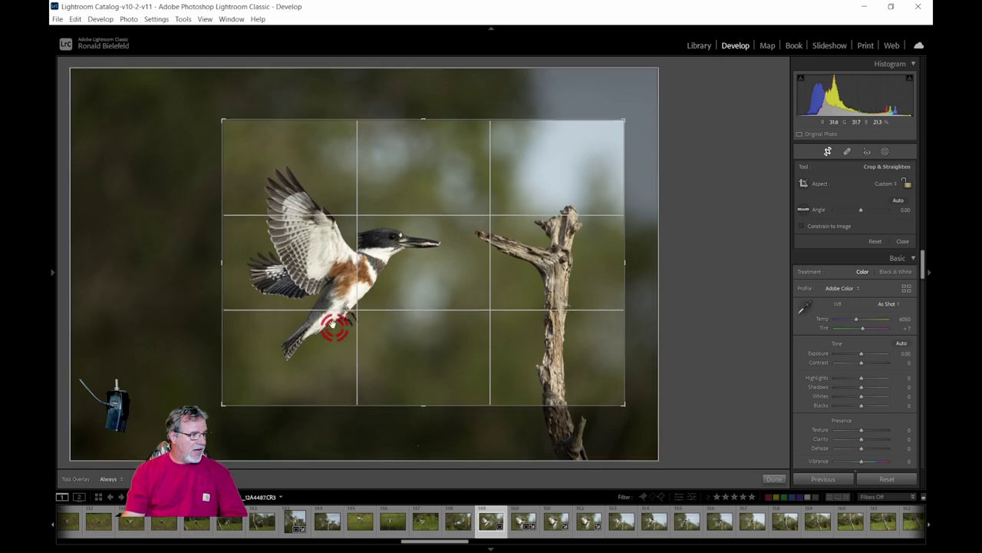
drag(219, 265, 210, 266)
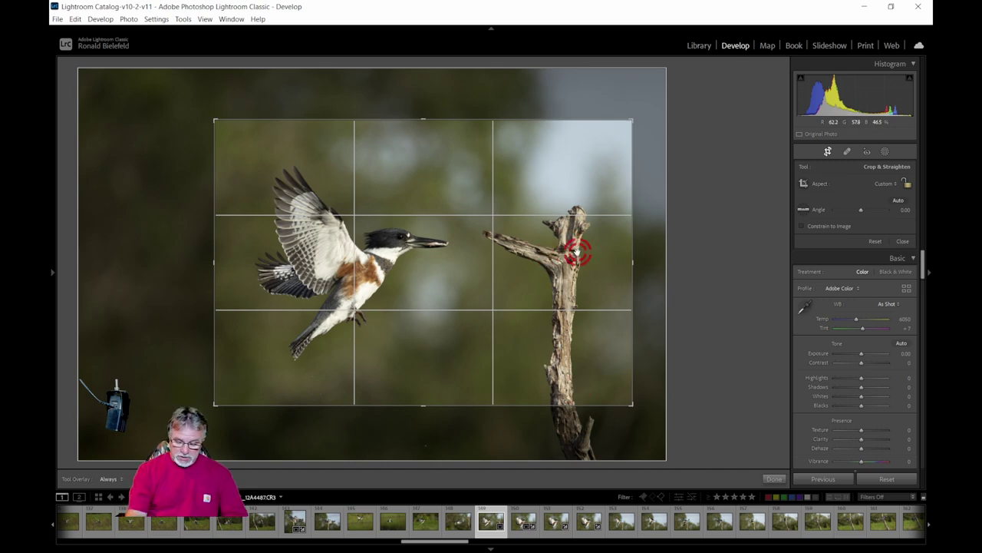
key(Return)
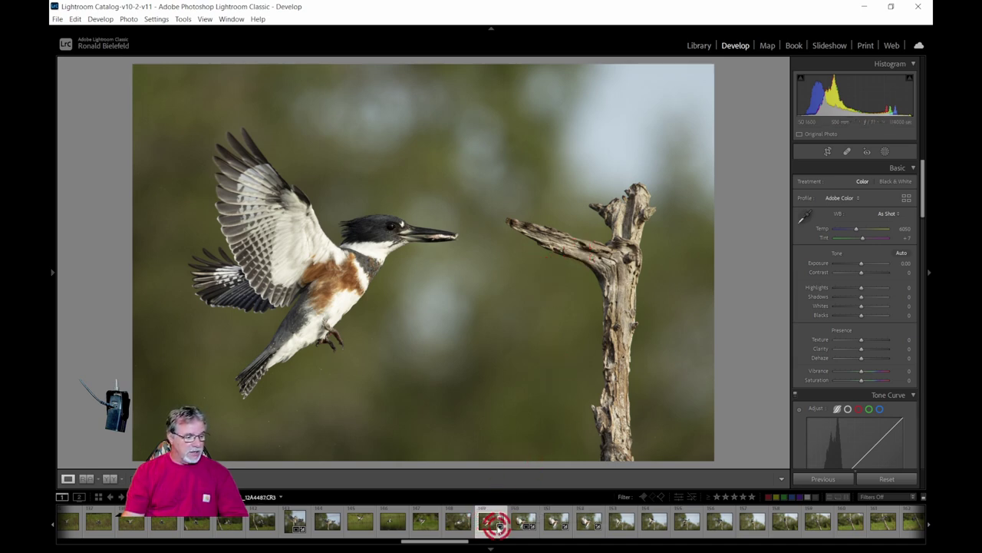
mouse_move(499, 527)
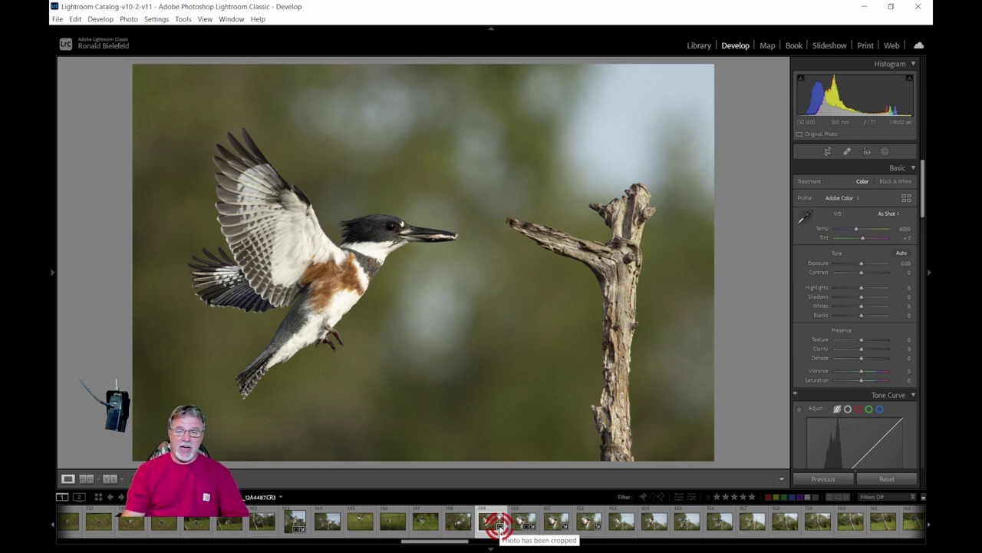
click(499, 525)
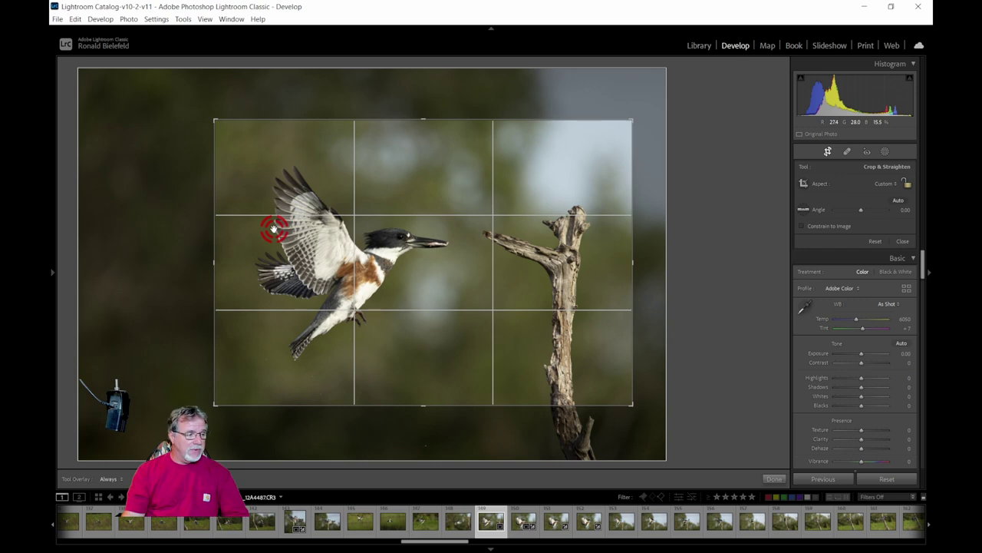
click(490, 261)
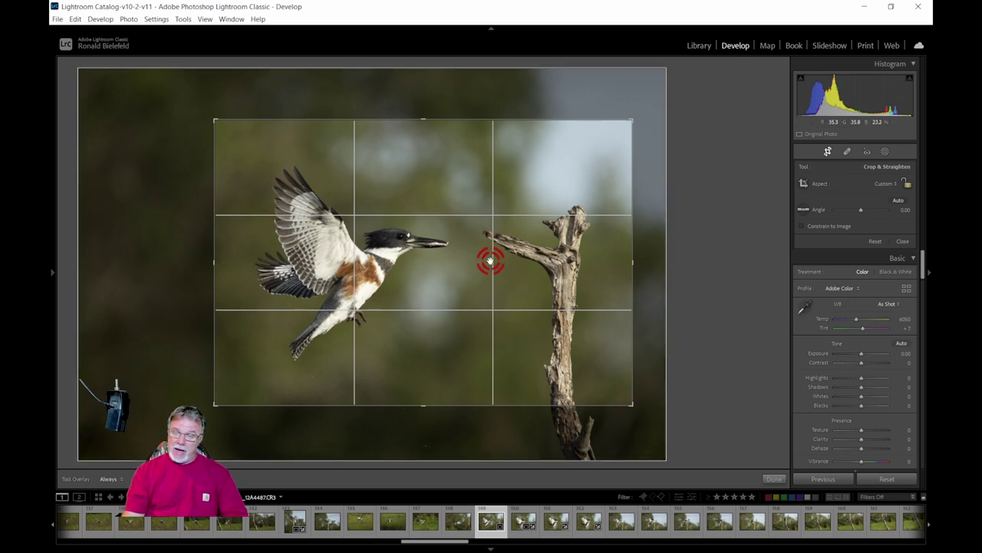
double_click(490, 261)
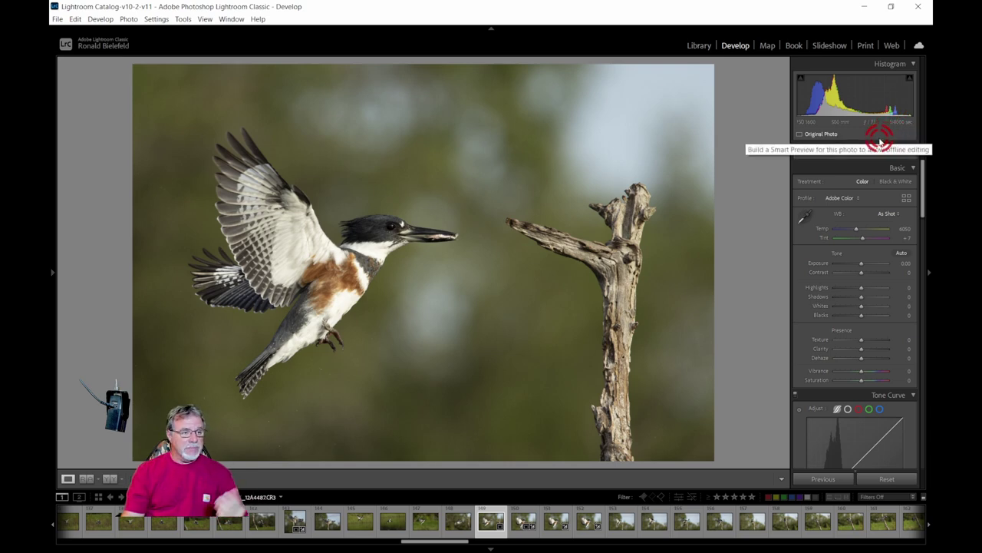
drag(798, 117, 921, 114)
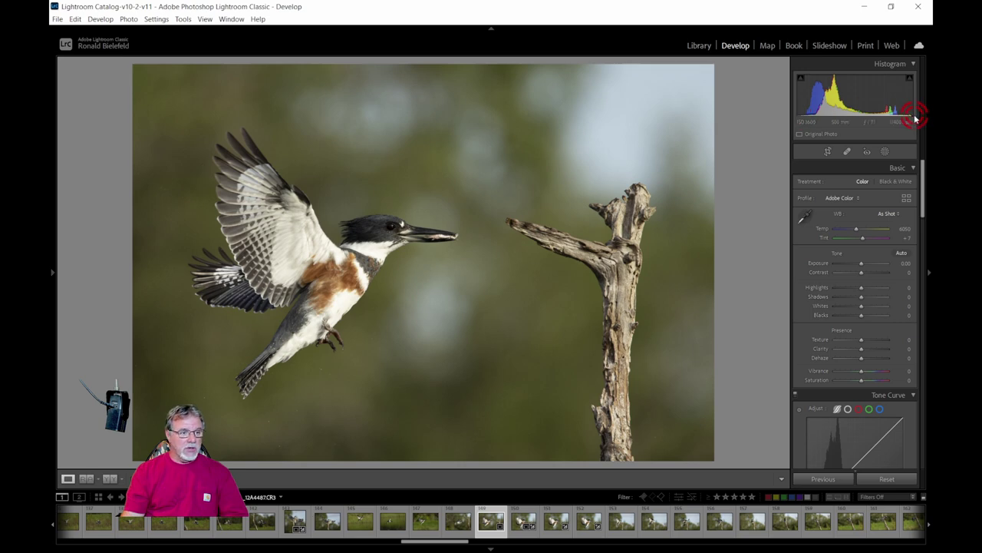
click(801, 79)
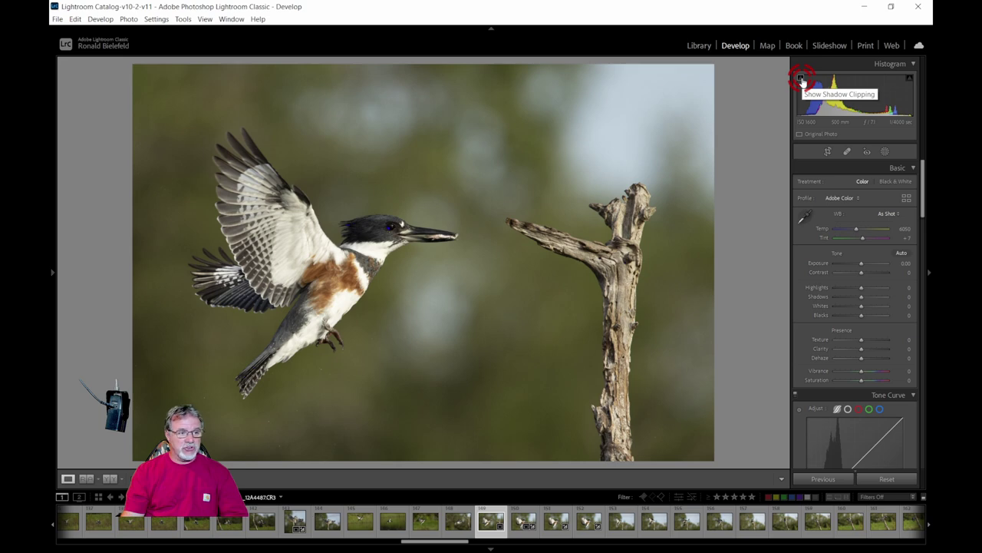
click(802, 79)
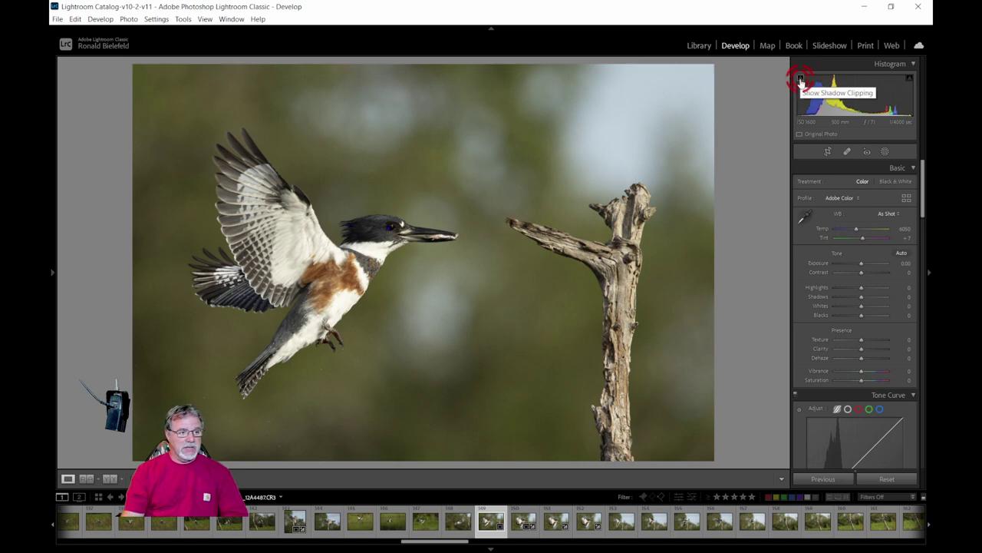
click(909, 79)
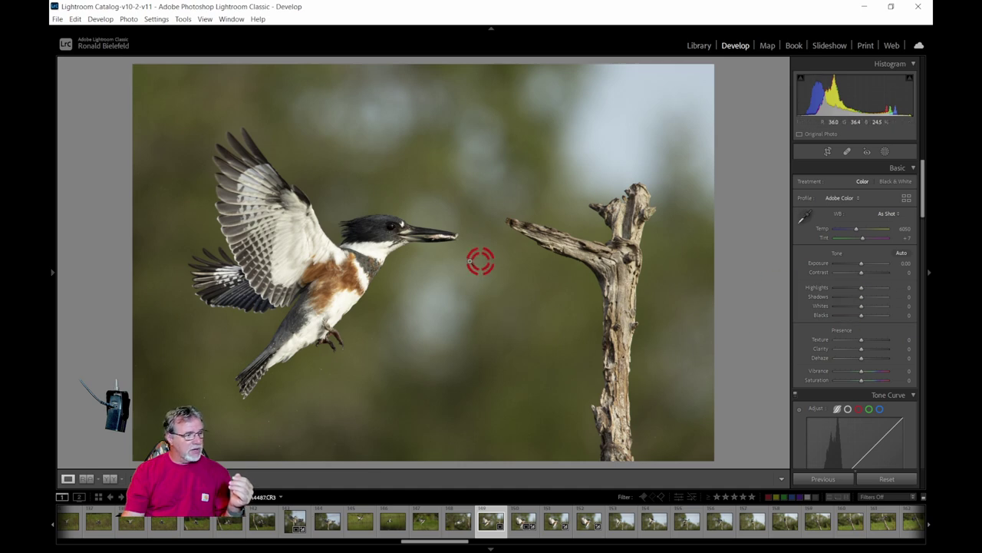
click(373, 250)
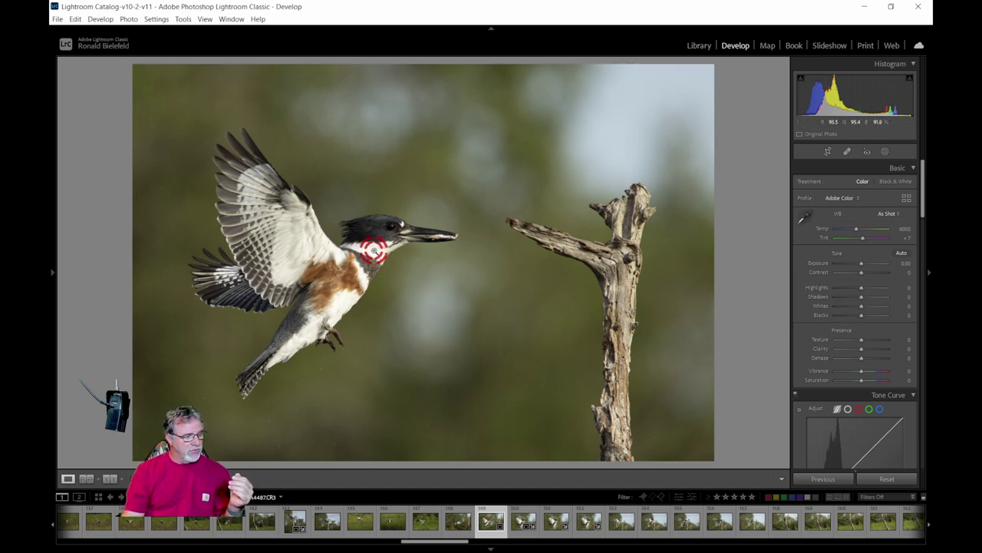
drag(374, 250, 427, 140)
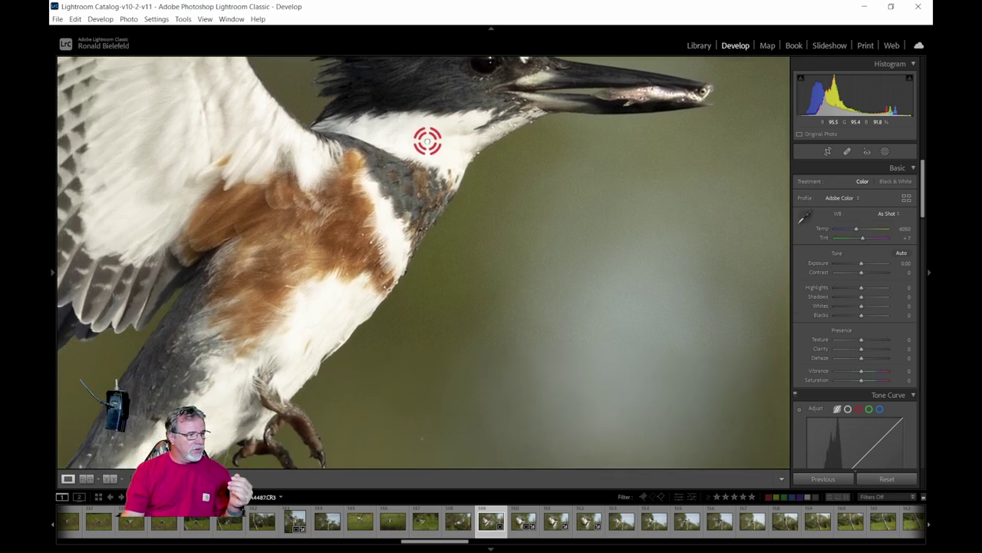
click(427, 141)
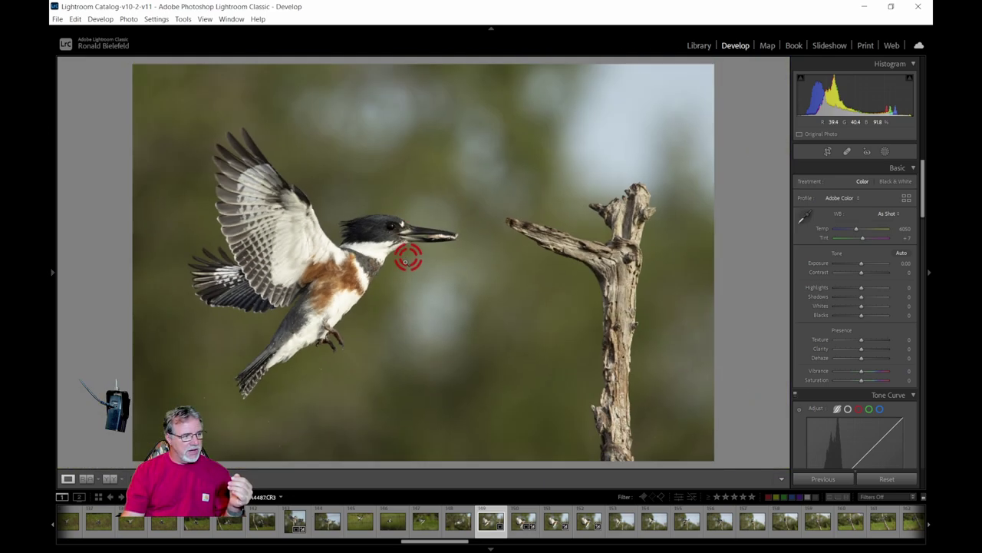
click(336, 309)
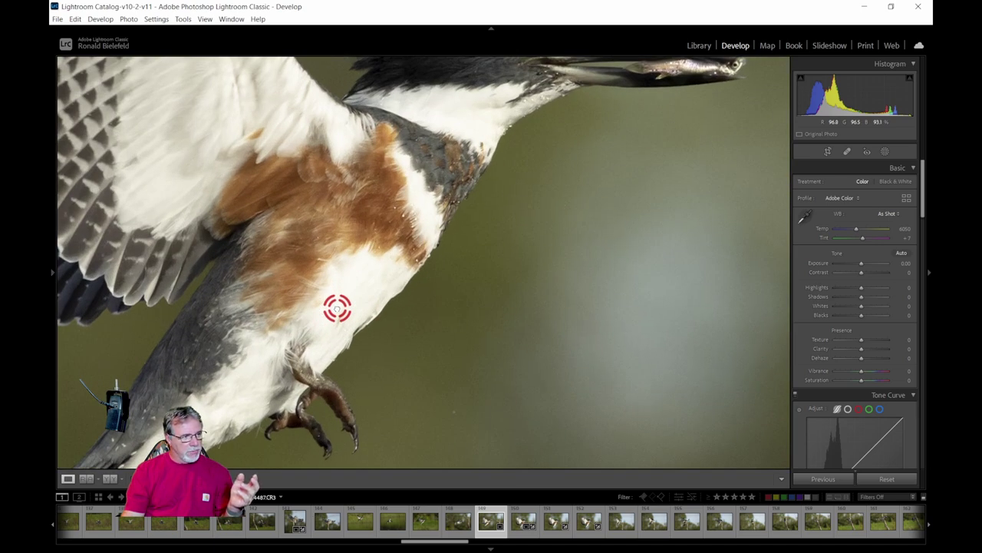
click(337, 309)
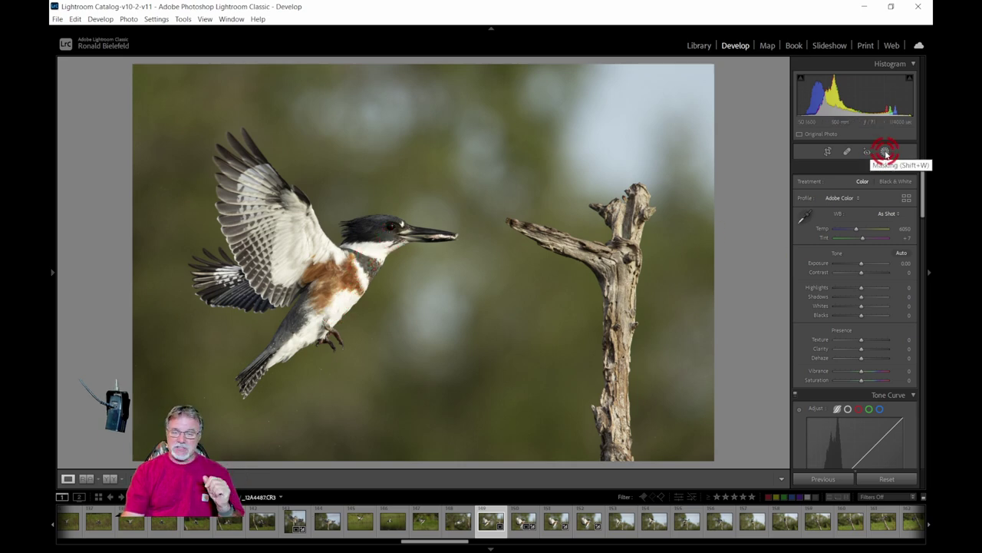
Add a new brush mask, zoom in on the kingfisher's head and throat, and set brush size 5.0.
click(886, 154)
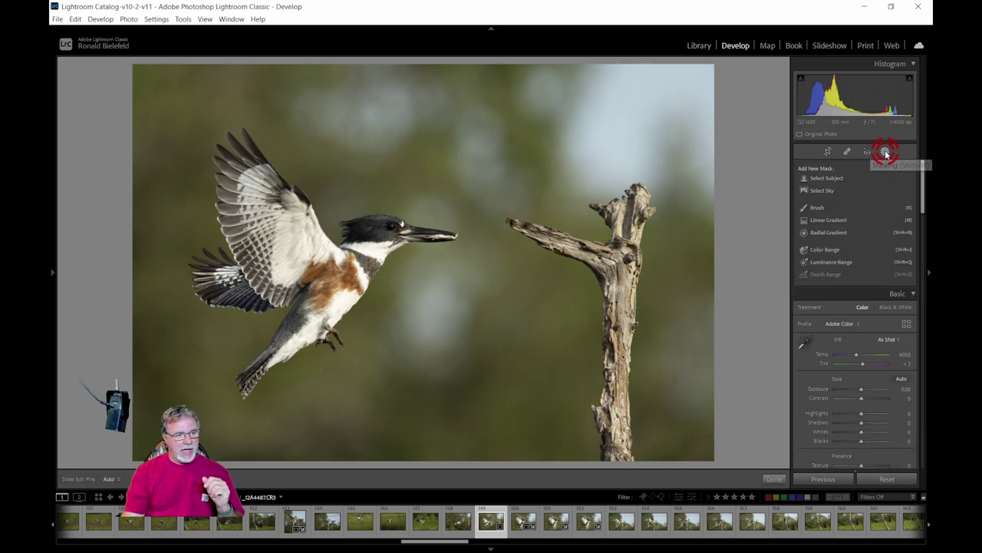
click(818, 209)
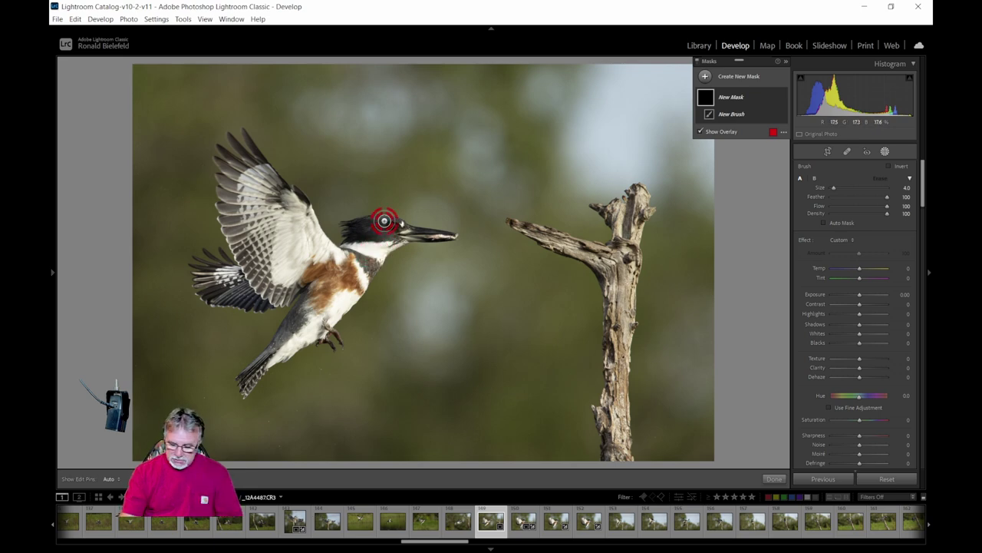
key(ctrl+equal)
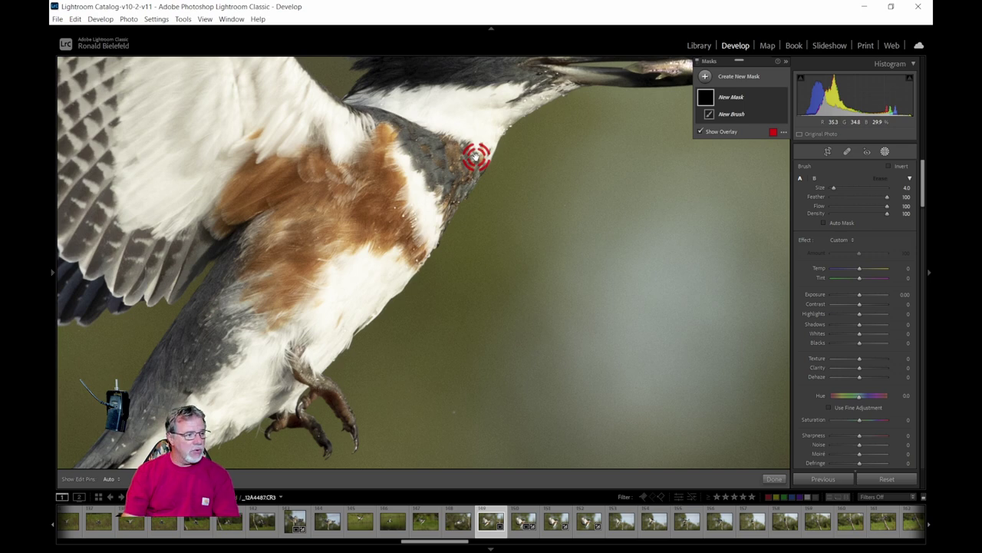
drag(475, 156, 450, 344)
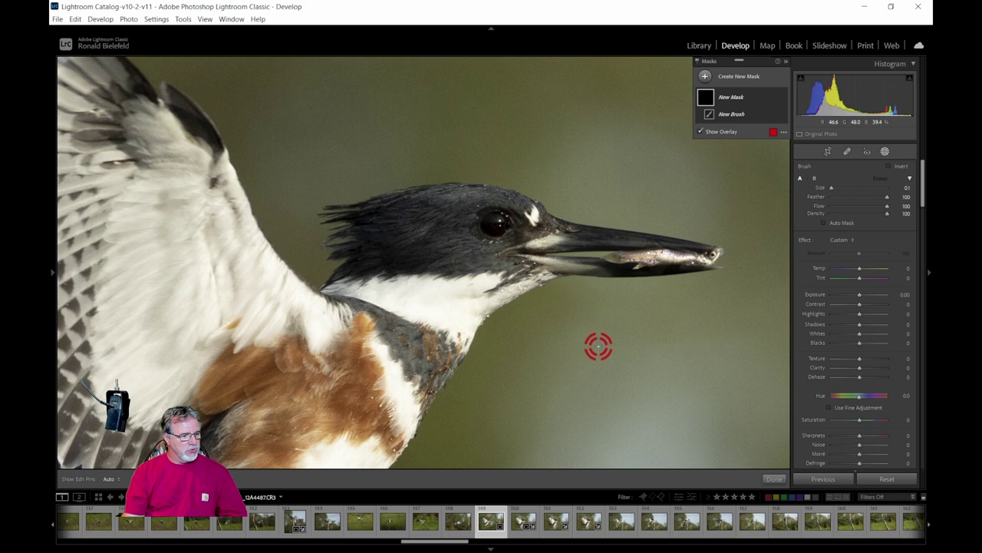
scroll(598, 345, up, 10)
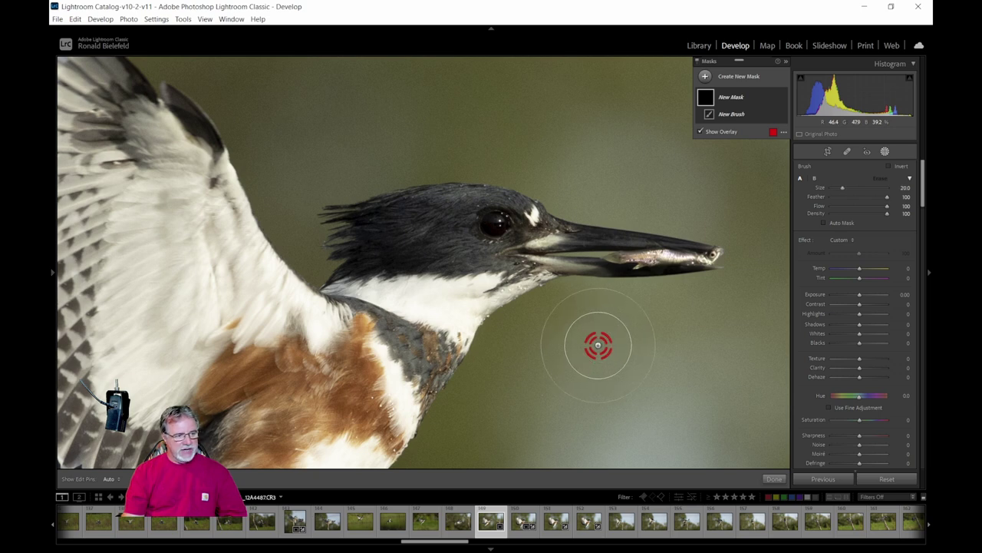
scroll(598, 345, down, 8)
scroll(600, 343, up, 5)
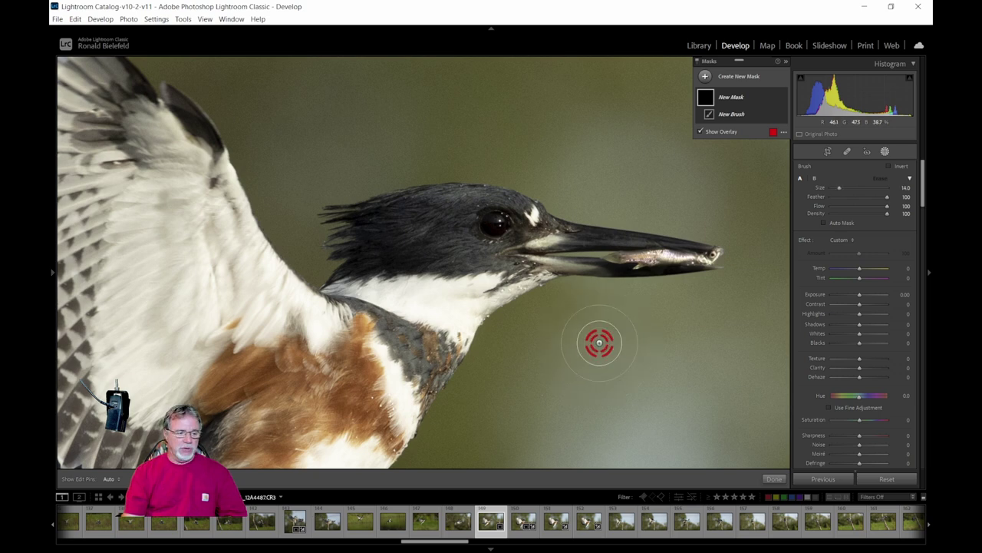
scroll(446, 301, down, 4)
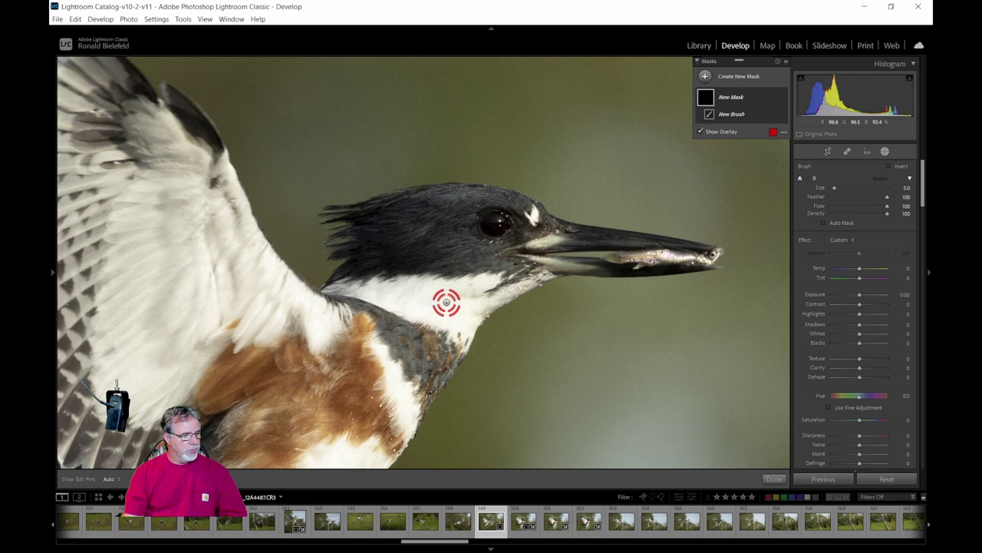
Paint the brush mask over the pale throat patch and down the white chest toward the belly.
mouse_move(458, 313)
mouse_down()
mouse_move(409, 305)
mouse_move(462, 327)
mouse_move(460, 307)
mouse_move(433, 284)
mouse_move(479, 280)
mouse_move(463, 322)
mouse_move(404, 304)
mouse_move(428, 287)
mouse_move(450, 326)
mouse_move(467, 322)
mouse_move(474, 285)
mouse_up()
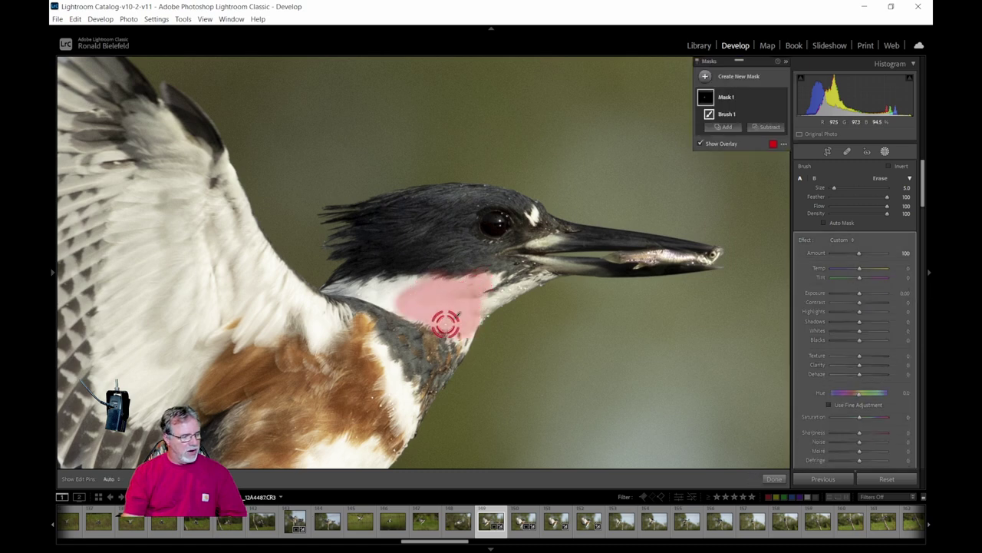
mouse_move(517, 386)
mouse_down()
mouse_move(520, 309)
mouse_move(543, 214)
mouse_up()
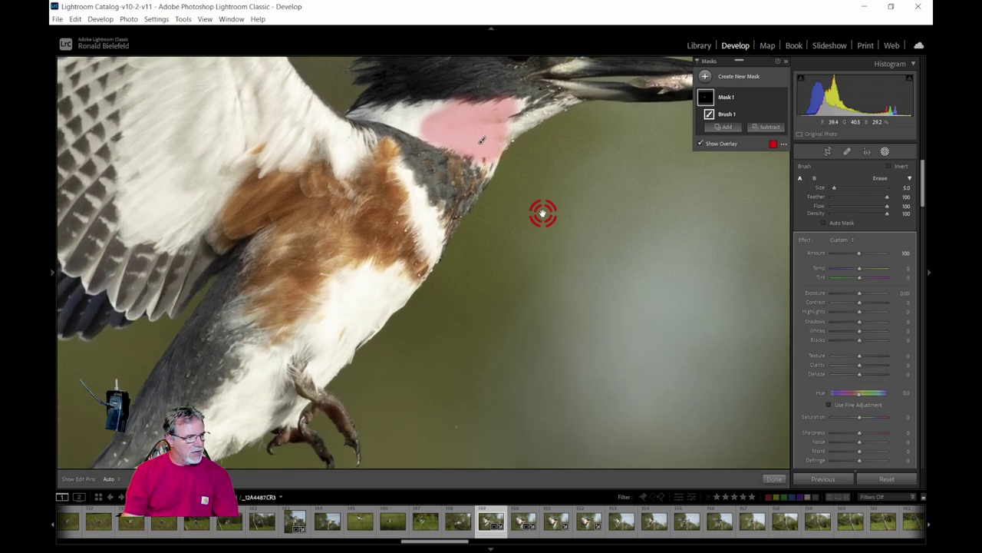
mouse_move(409, 188)
mouse_down()
mouse_move(433, 254)
mouse_move(413, 199)
mouse_up()
drag(533, 332, 603, 253)
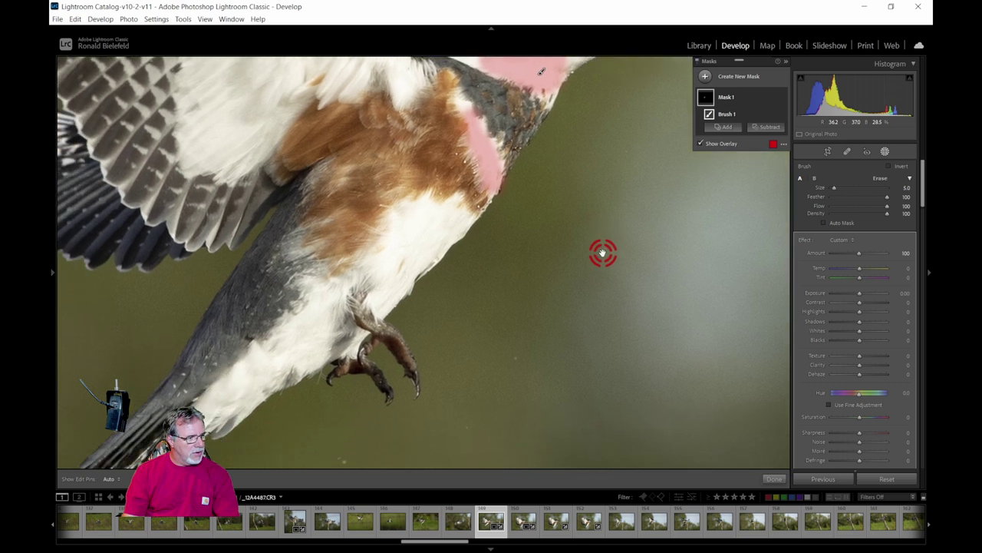
mouse_move(432, 197)
mouse_down()
mouse_move(394, 236)
mouse_move(392, 261)
mouse_move(405, 217)
mouse_move(434, 194)
mouse_move(388, 260)
mouse_move(464, 185)
mouse_move(438, 185)
mouse_up()
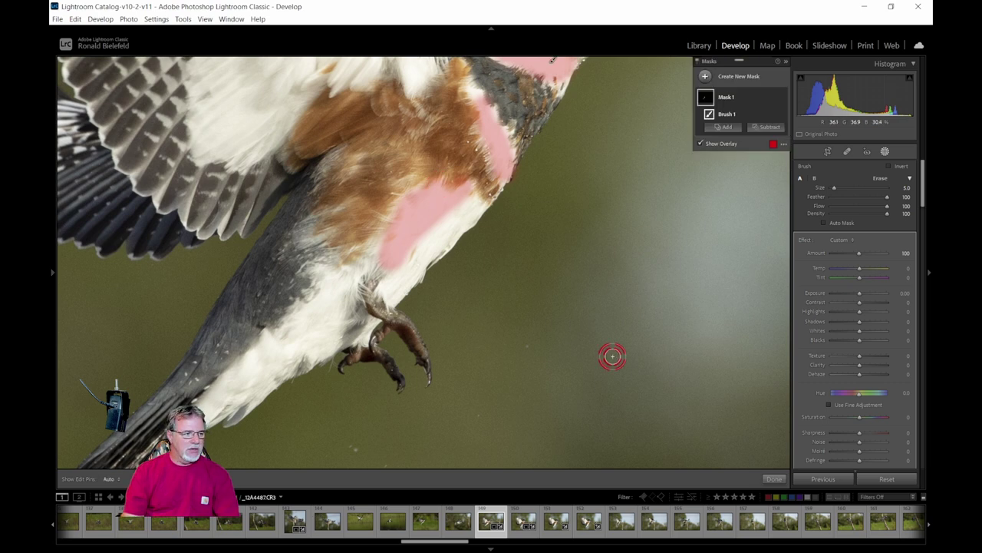
drag(634, 241, 610, 357)
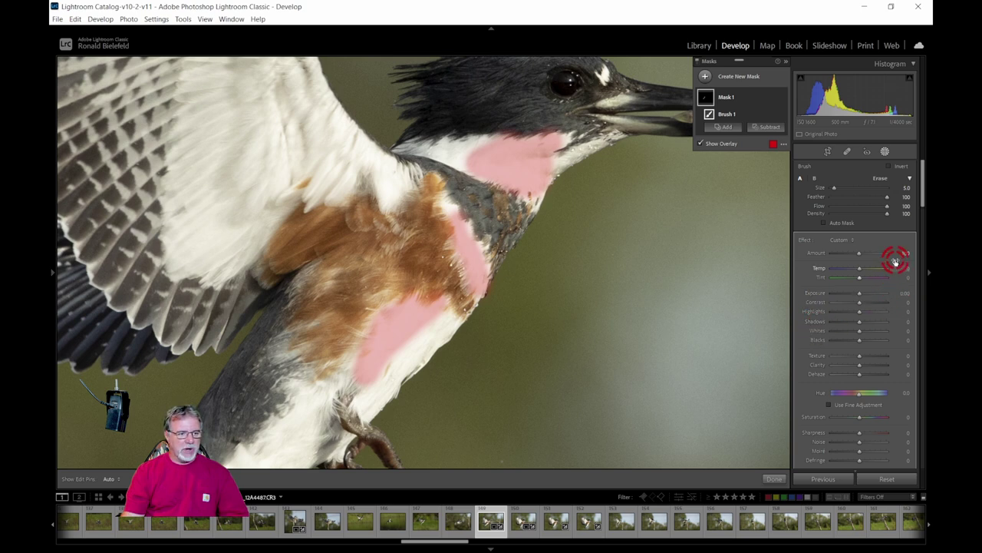
Set the mask effect to Burn (Darken) at Exposure -0.23 and close masking.
mouse_move(904, 294)
mouse_down()
mouse_move(816, 294)
mouse_move(881, 298)
mouse_move(837, 299)
mouse_move(877, 295)
mouse_move(860, 298)
mouse_up()
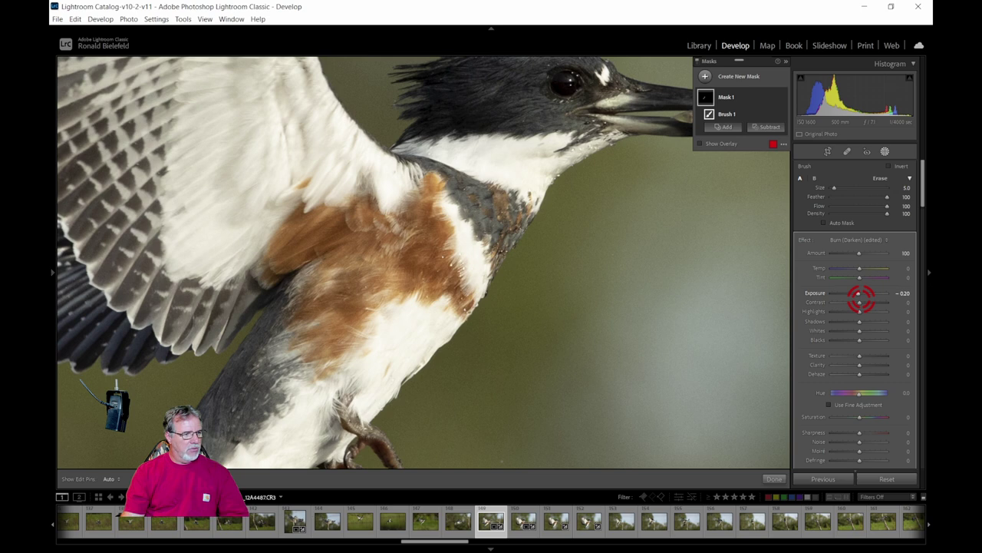
drag(861, 299, 859, 298)
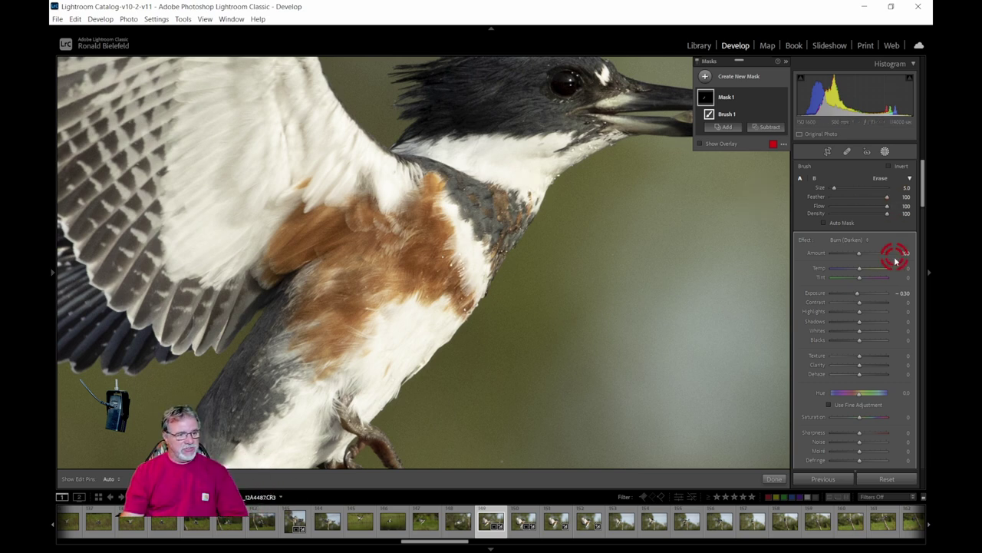
drag(861, 294, 795, 316)
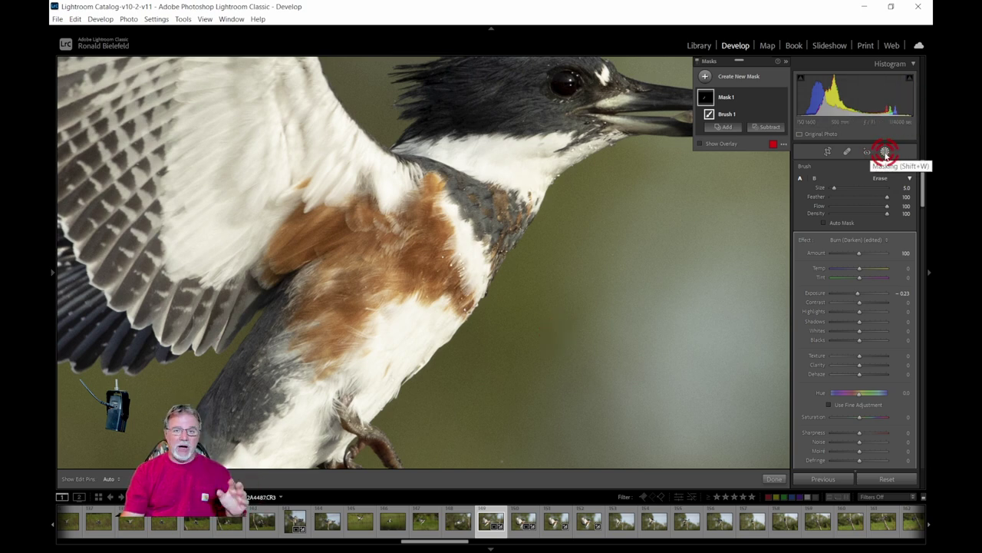
click(884, 153)
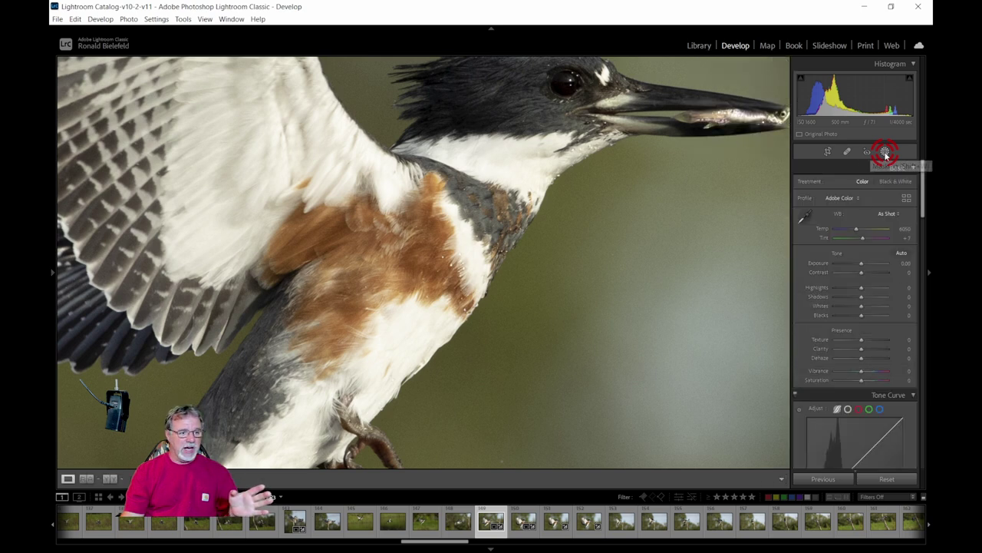
Switch the kingfisher photo from the 1:1 close-up back to the Fit view.
click(816, 183)
click(561, 283)
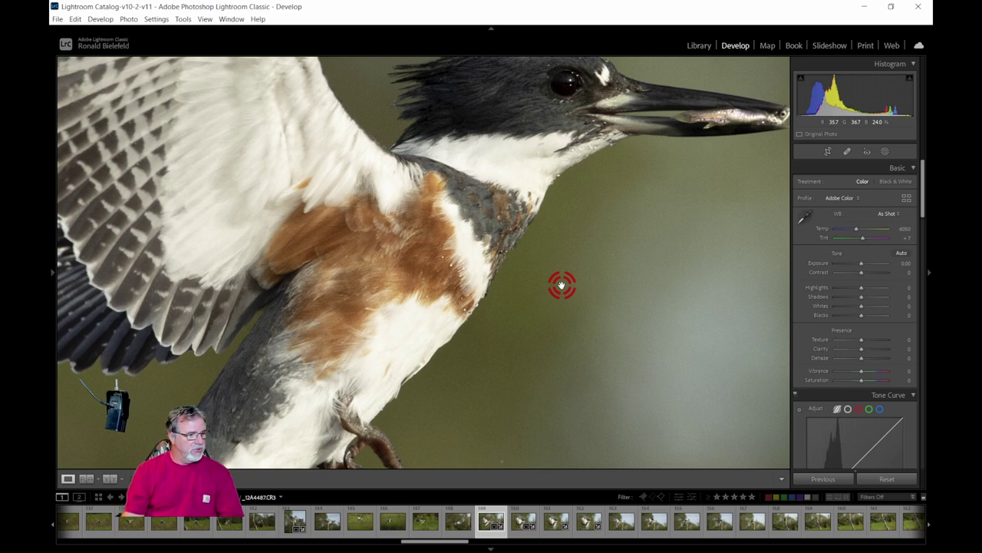
click(561, 285)
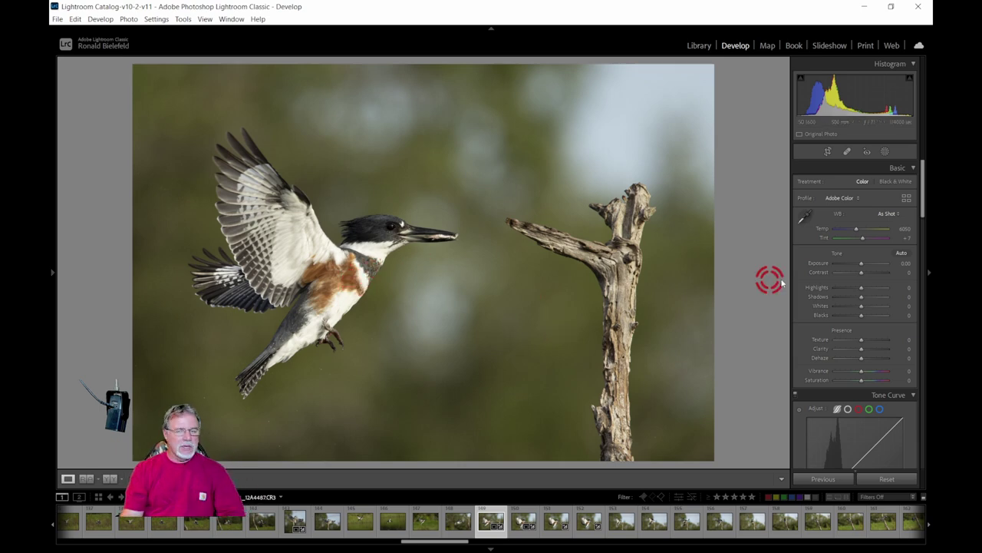
click(848, 325)
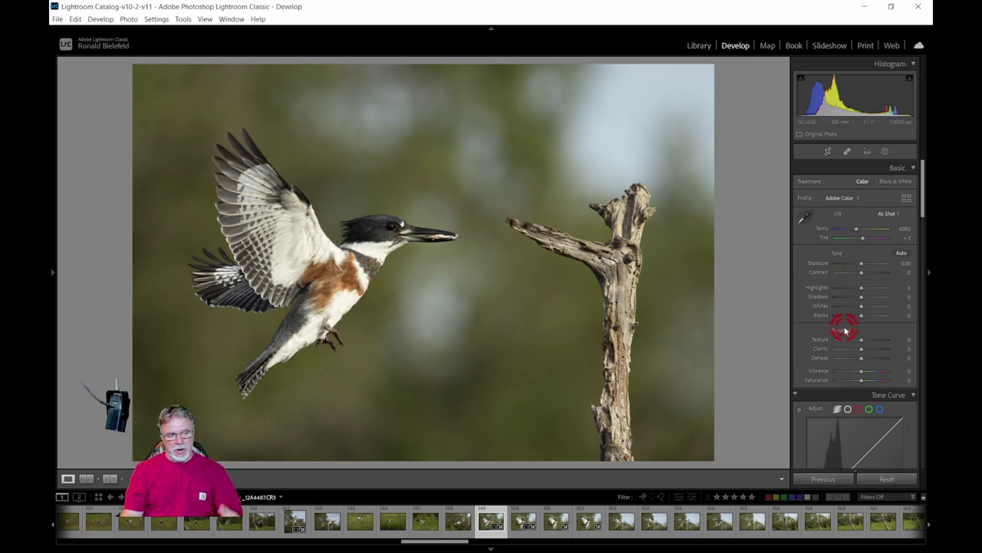
mouse_move(845, 330)
mouse_down()
mouse_move(849, 346)
mouse_move(871, 312)
mouse_up()
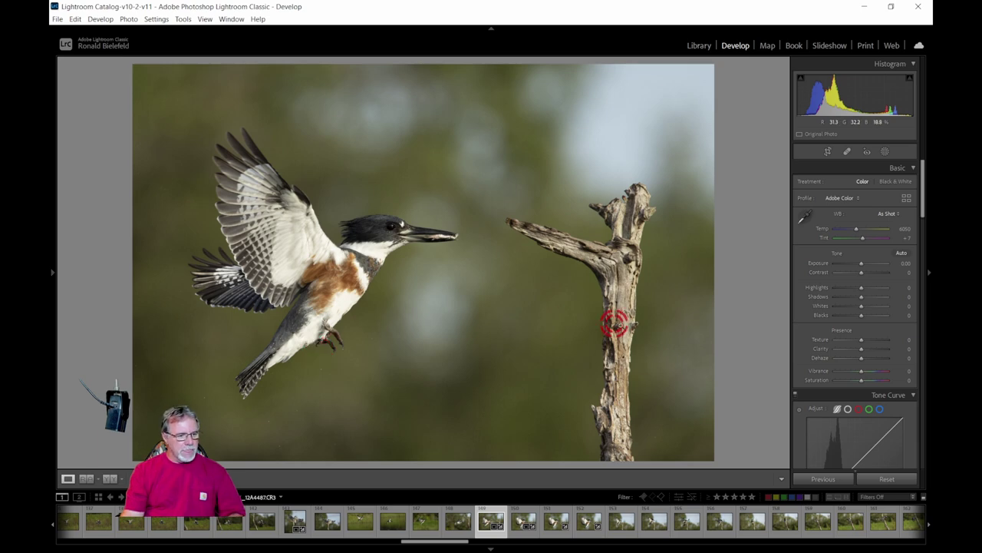
scroll(836, 338, down, 3)
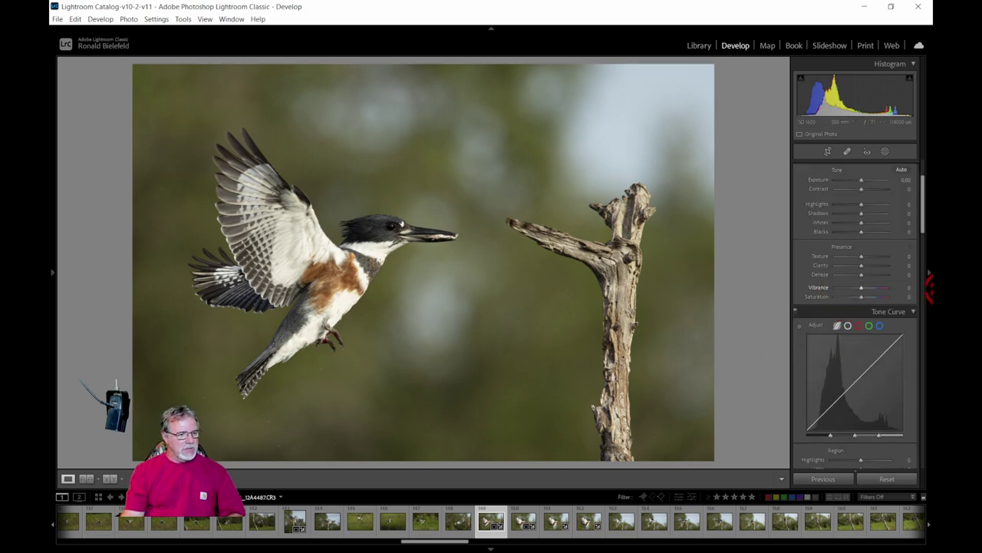
scroll(844, 276, down, 12)
scroll(842, 349, down, 10)
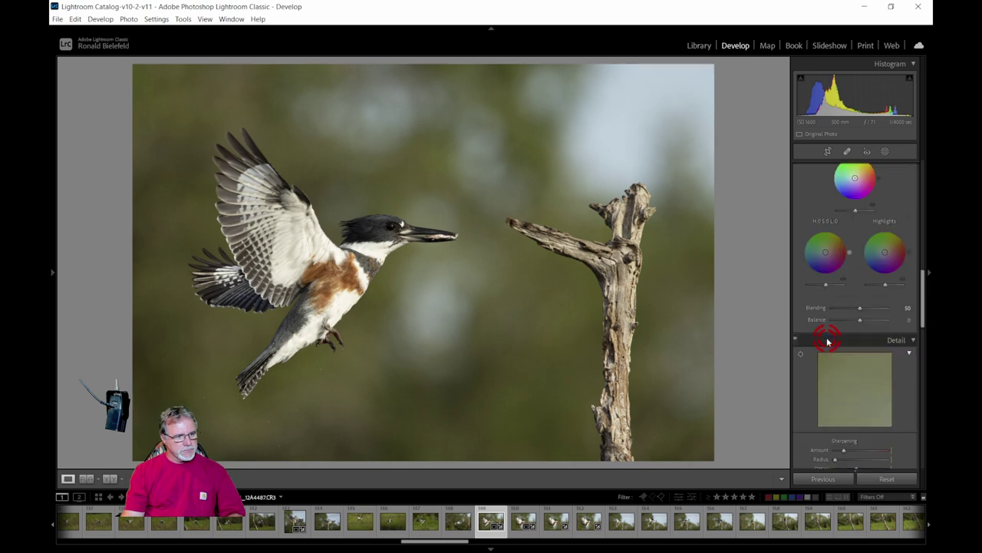
scroll(829, 361, down, 6)
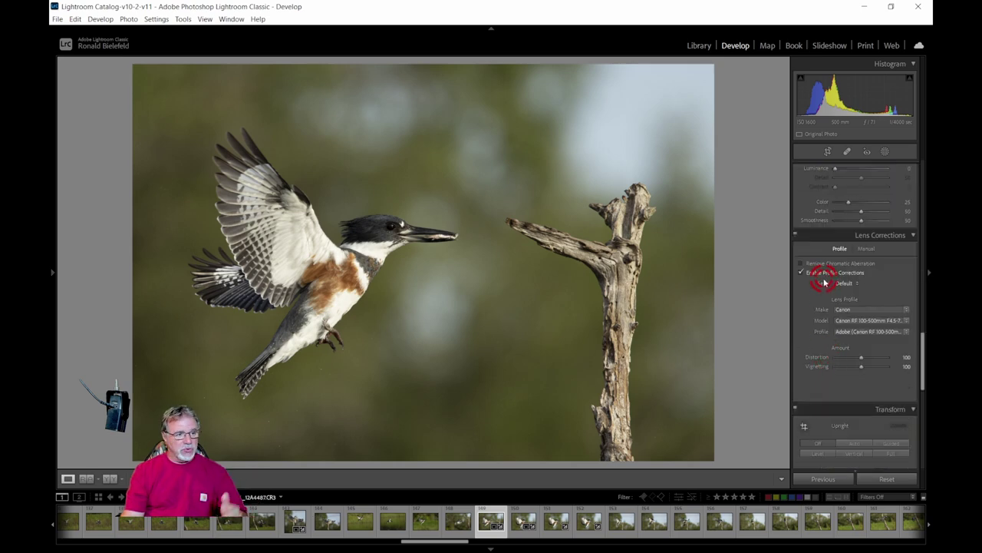
scroll(835, 326, down, 5)
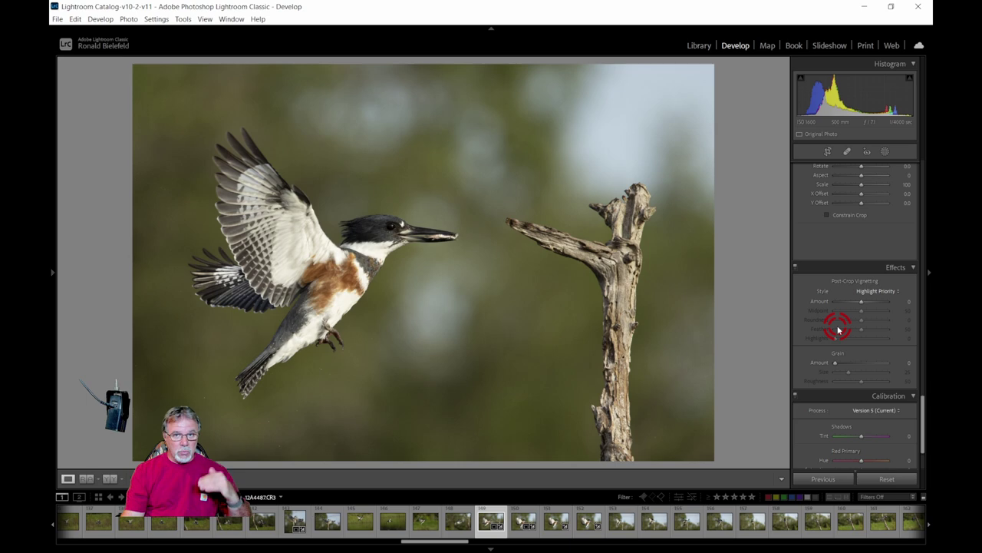
scroll(838, 329, down, 2)
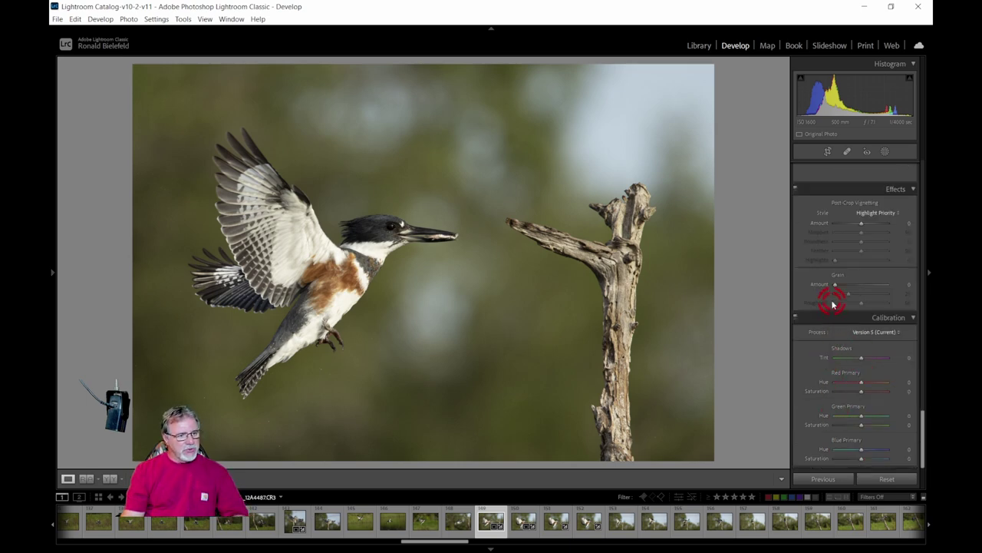
scroll(834, 301, up, 2)
scroll(850, 321, up, 4)
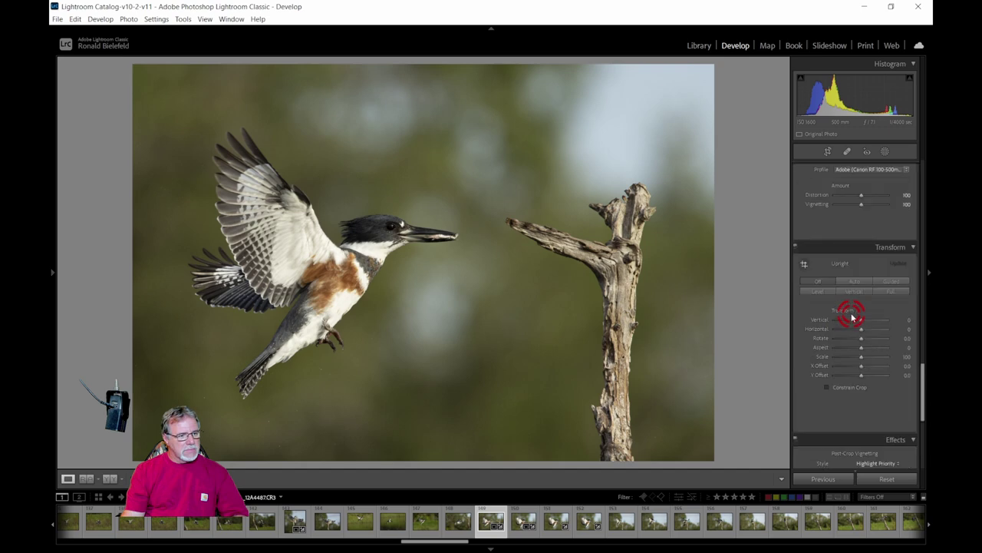
click(850, 338)
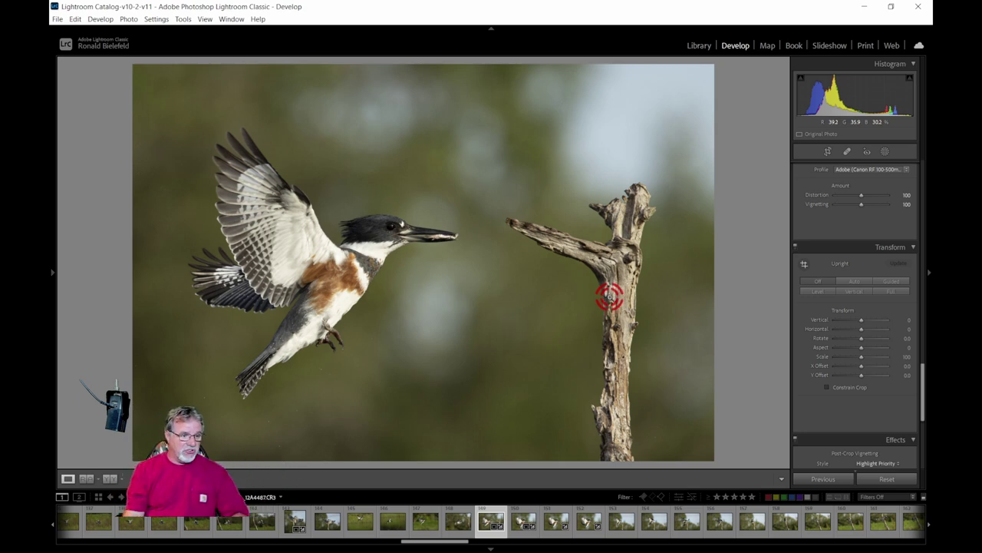
drag(861, 338, 861, 340)
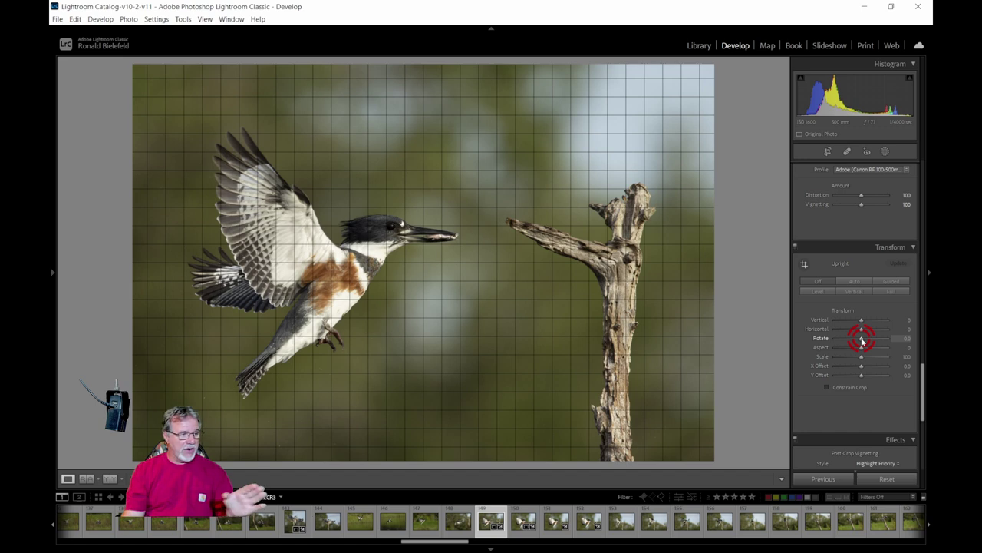
drag(861, 340, 861, 340)
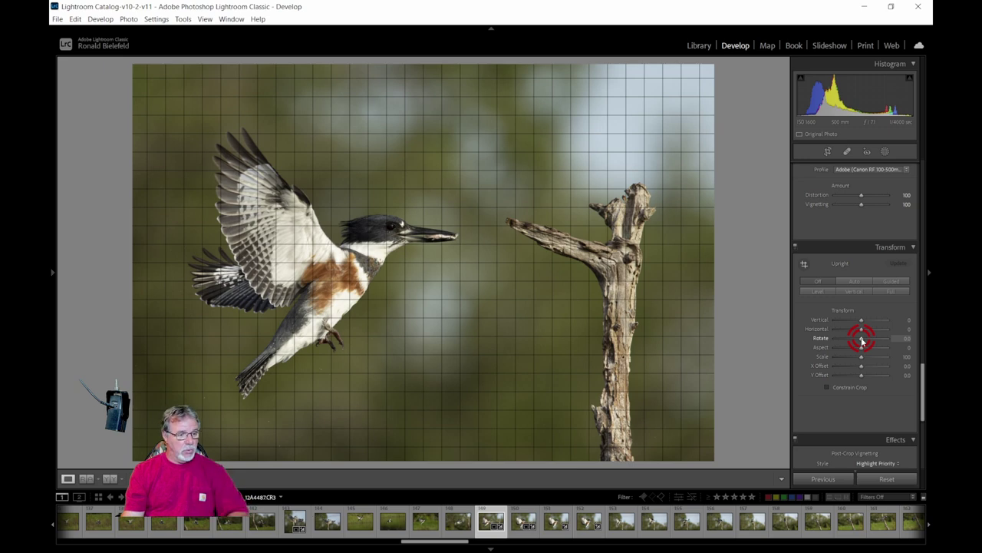
mouse_move(861, 340)
mouse_down()
mouse_move(877, 336)
mouse_move(845, 353)
mouse_move(870, 351)
mouse_move(862, 353)
mouse_up()
click(826, 428)
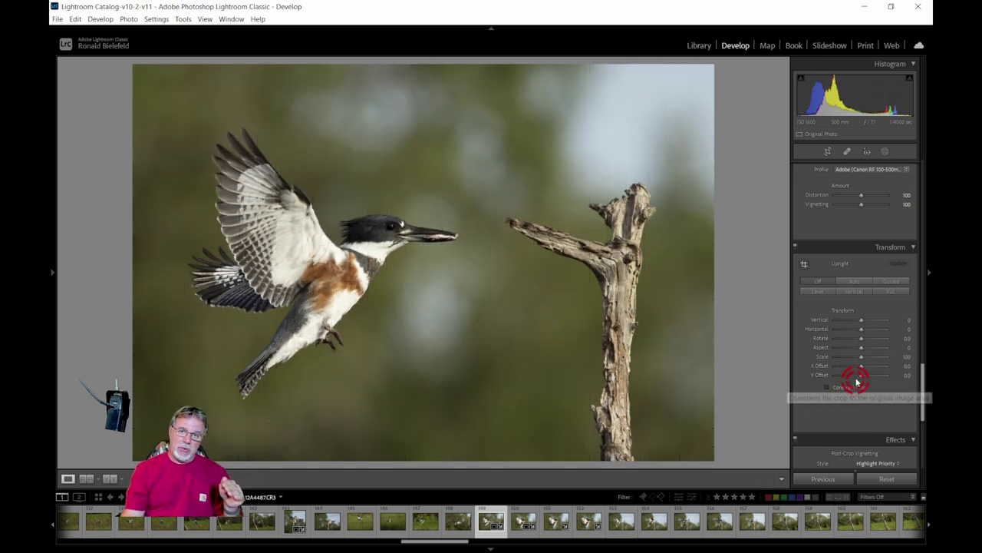
scroll(856, 377, down, 5)
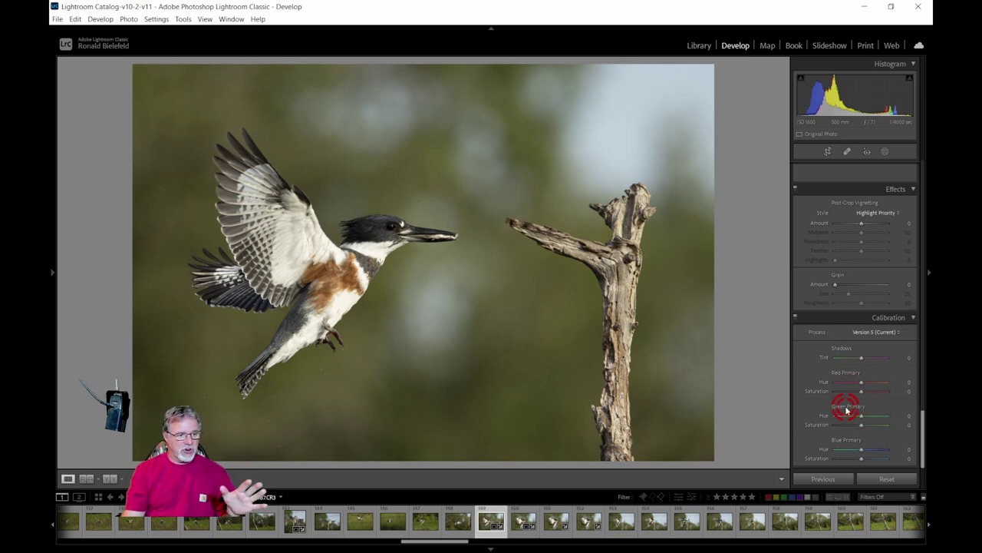
scroll(846, 412, up, 10)
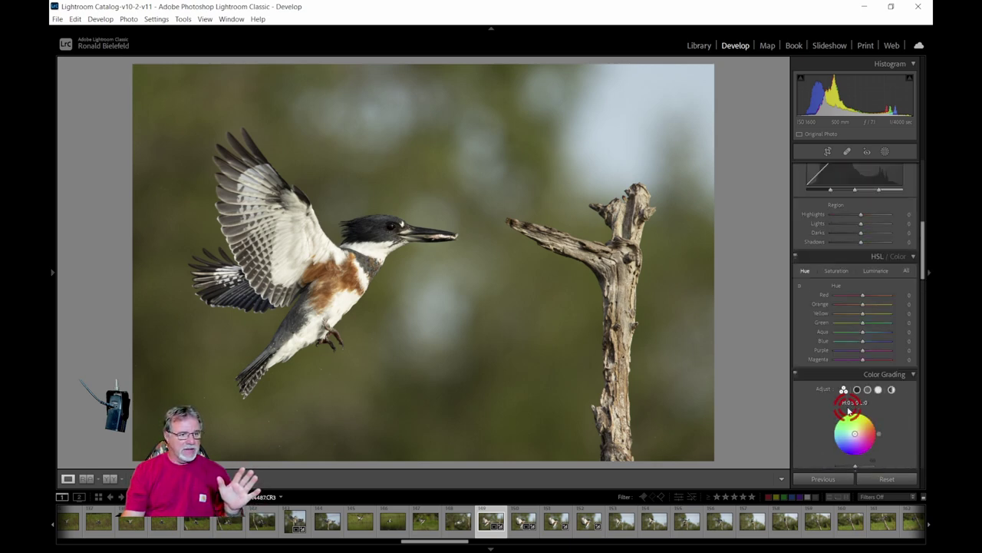
scroll(848, 412, up, 5)
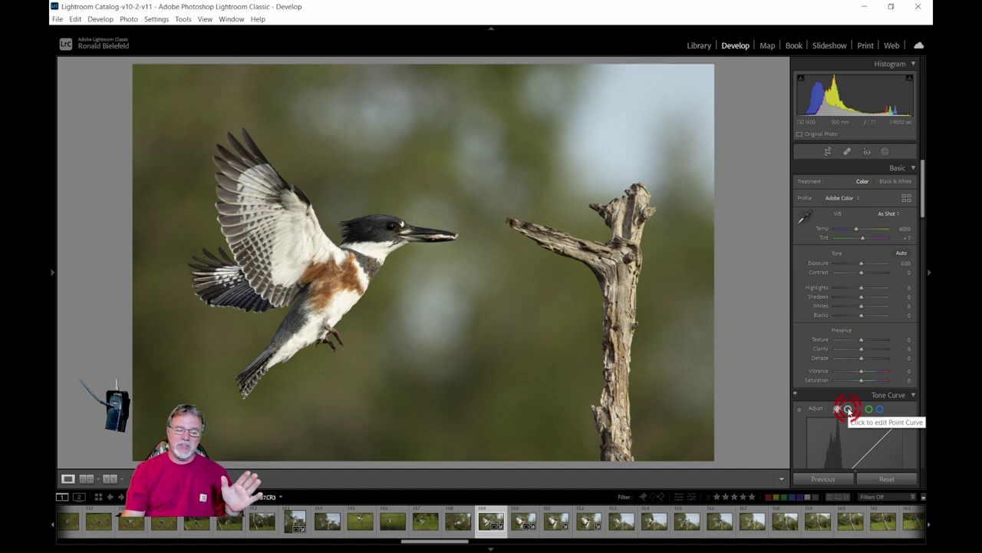
scroll(848, 412, down, 10)
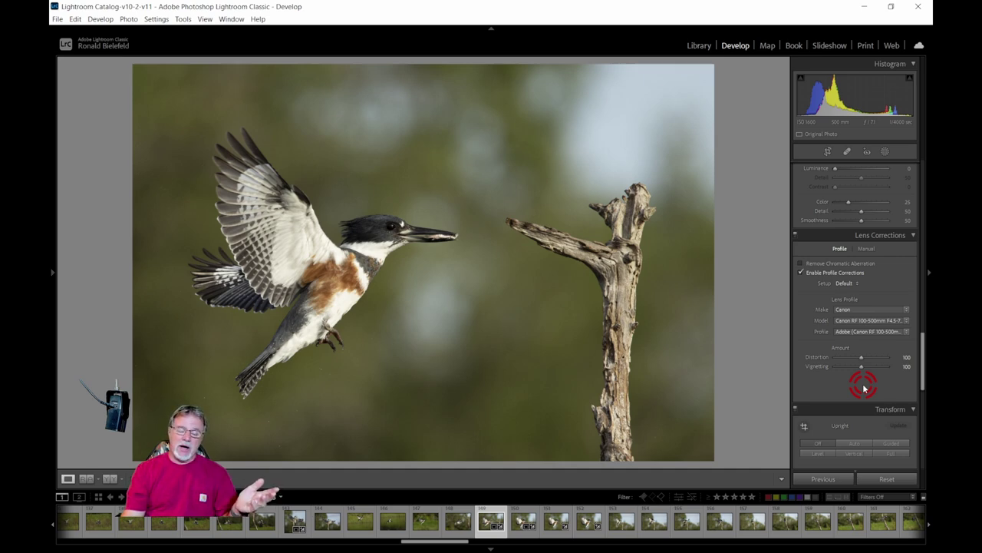
scroll(844, 372, up, 10)
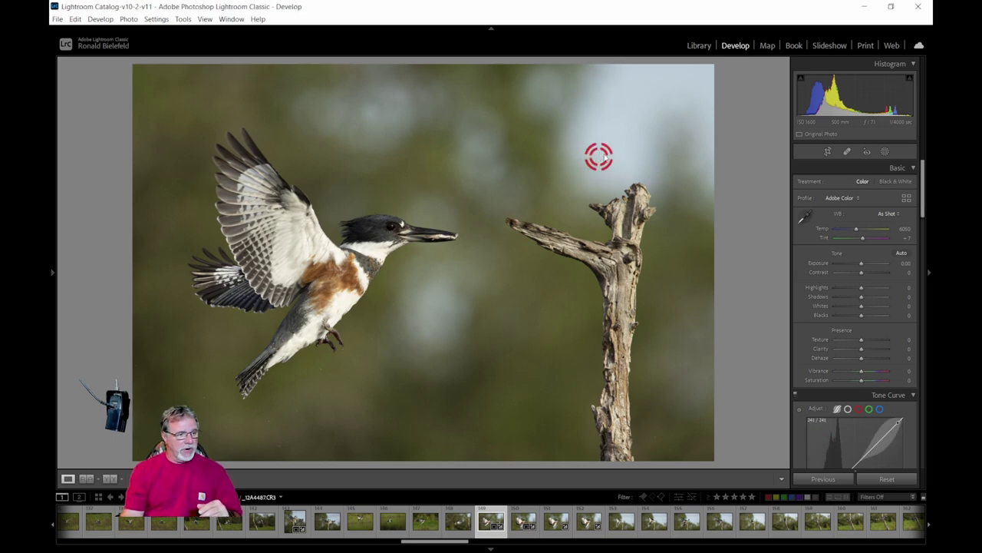
Send the kingfisher photo to Photoshop with Edit In > Edit in Adobe Photoshop 2022.
right_click(635, 132)
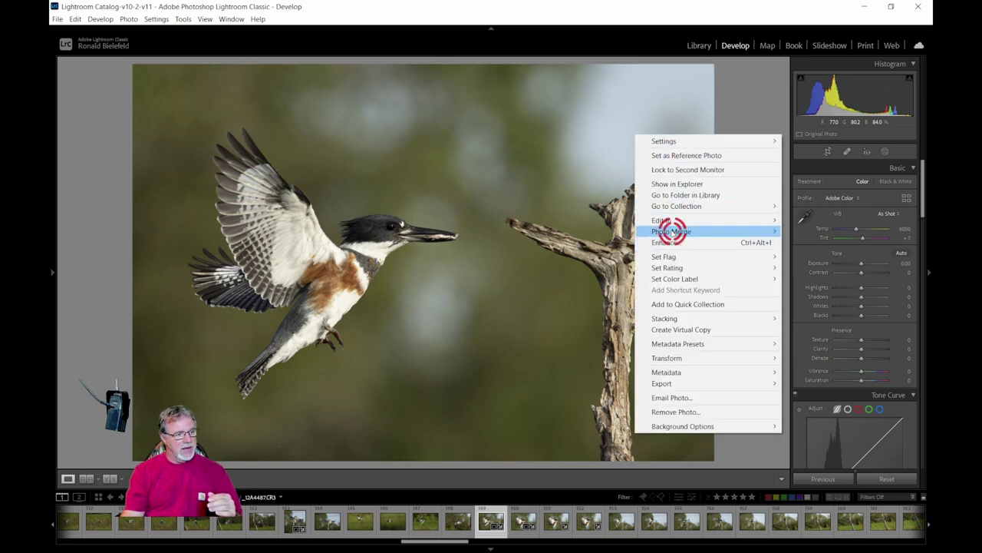
mouse_move(666, 221)
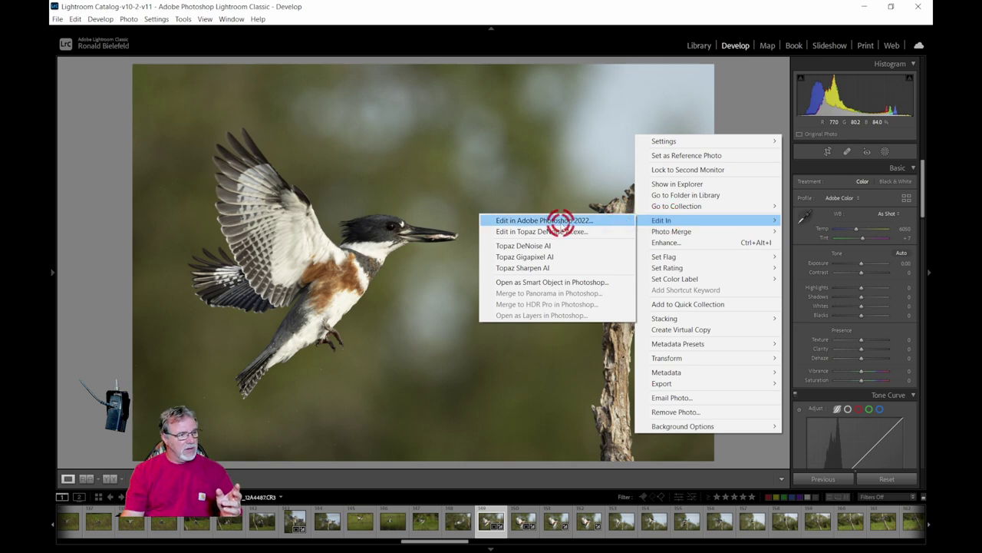
click(559, 221)
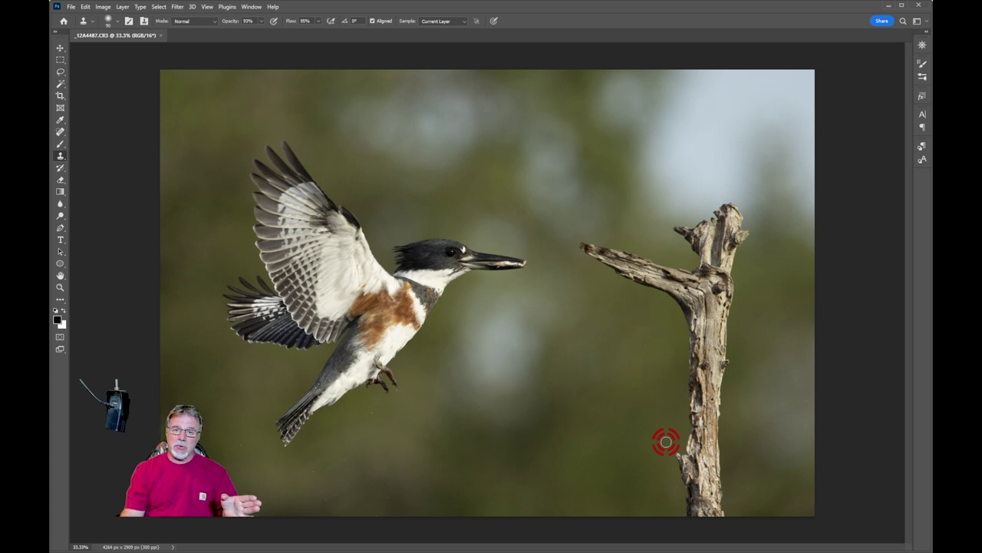
Show and position the Layers panel with F7, then unlock the Background layer into Layer 0.
alt+click(704, 445)
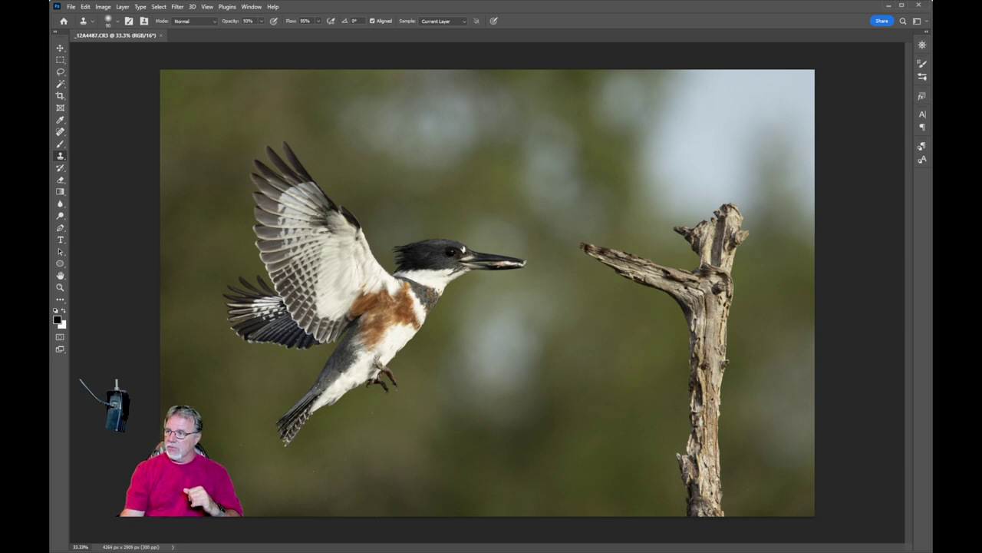
key(F7)
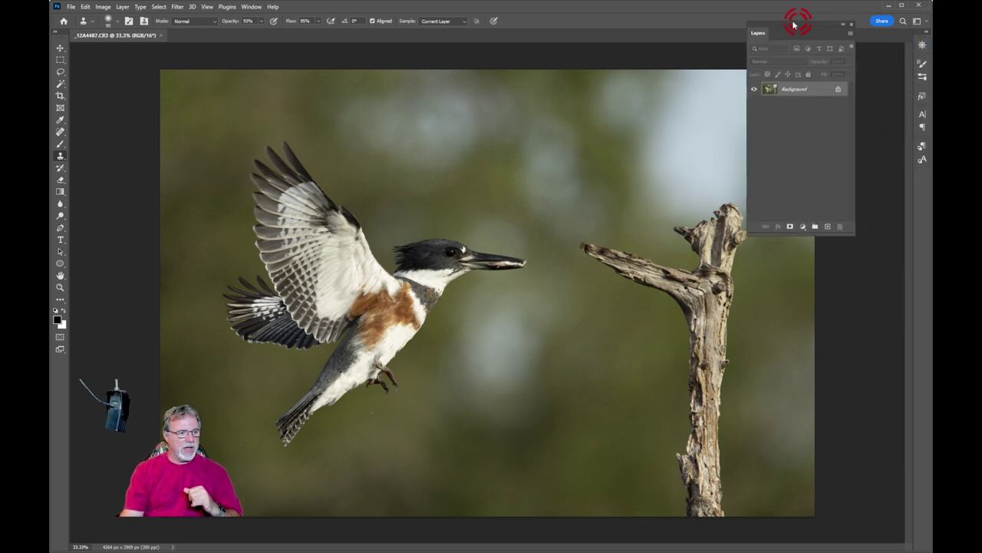
drag(793, 17, 825, 58)
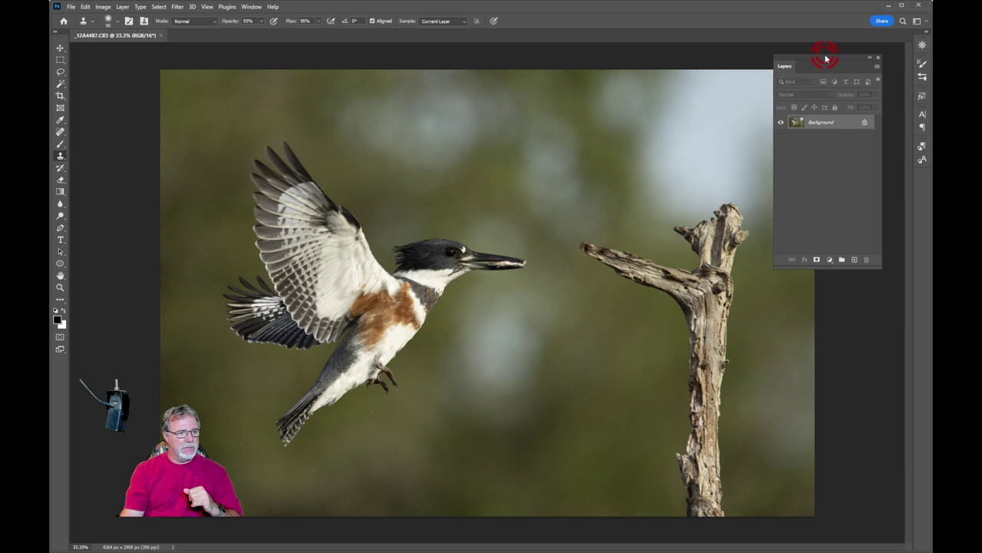
click(849, 134)
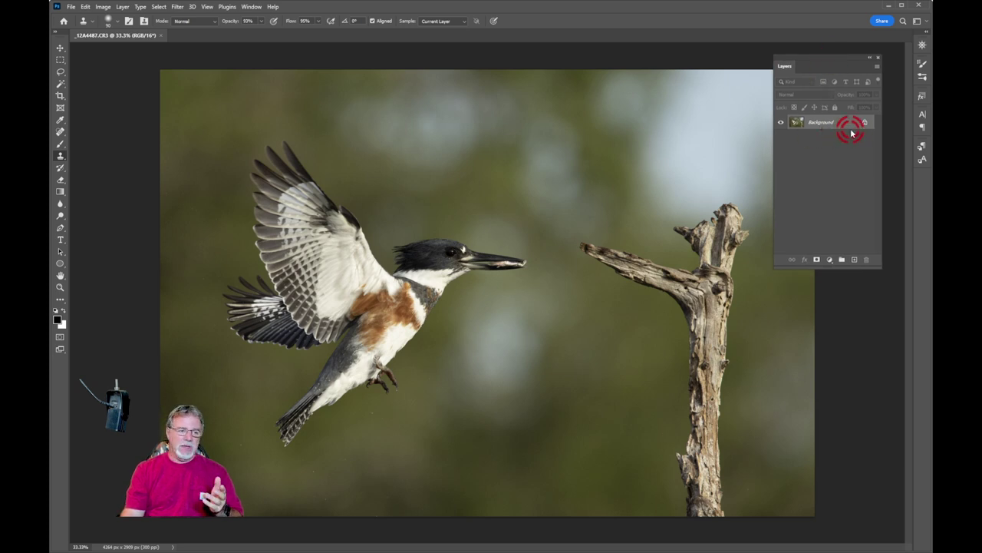
click(815, 121)
click(806, 125)
click(797, 134)
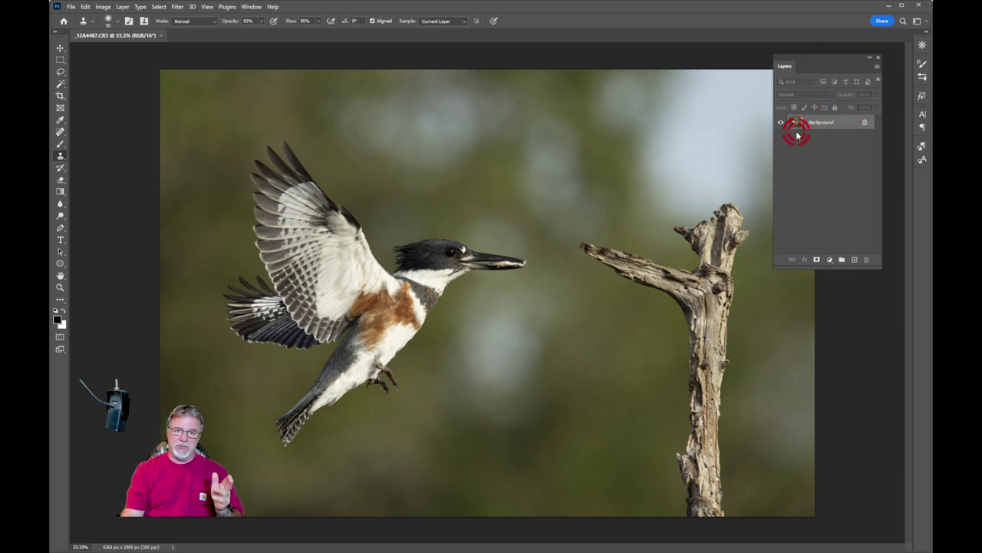
click(865, 122)
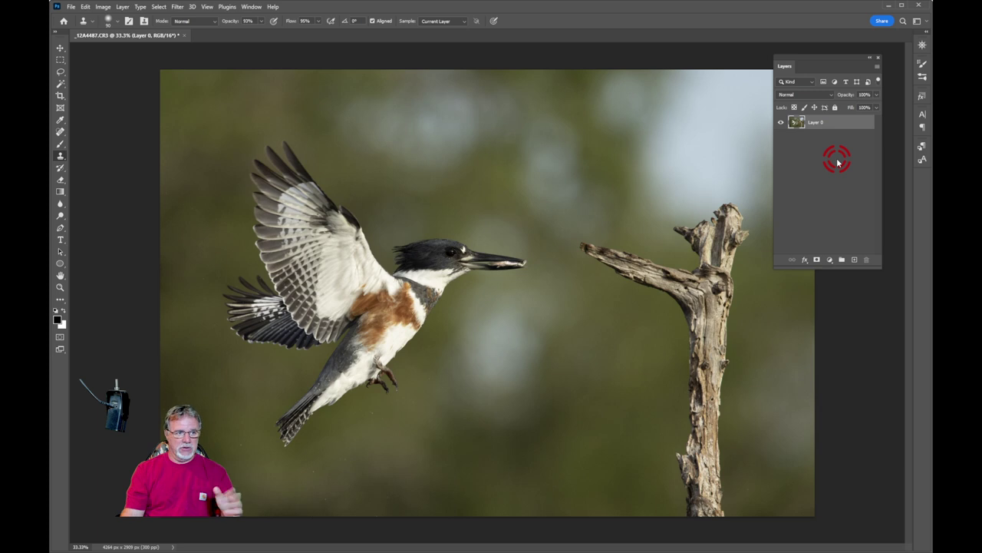
Duplicate Layer 0 into Layer 0 copy and confirm the Duplicate Layer step in History.
drag(833, 122, 854, 258)
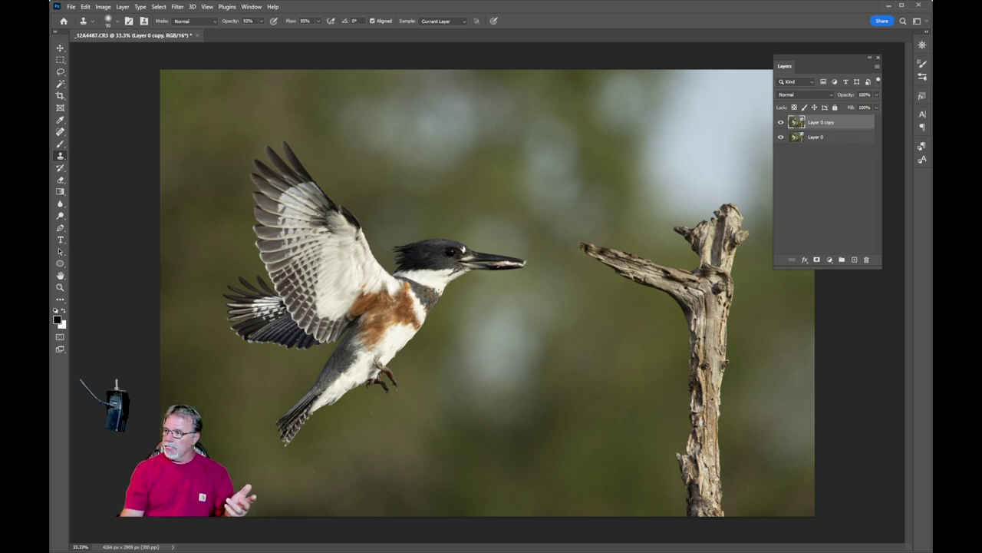
drag(922, 77, 665, 132)
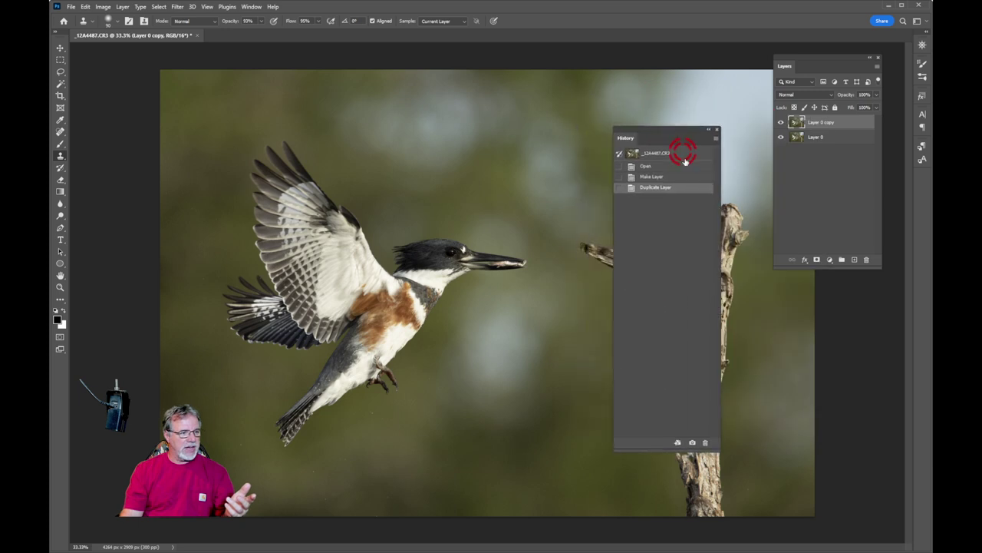
click(654, 191)
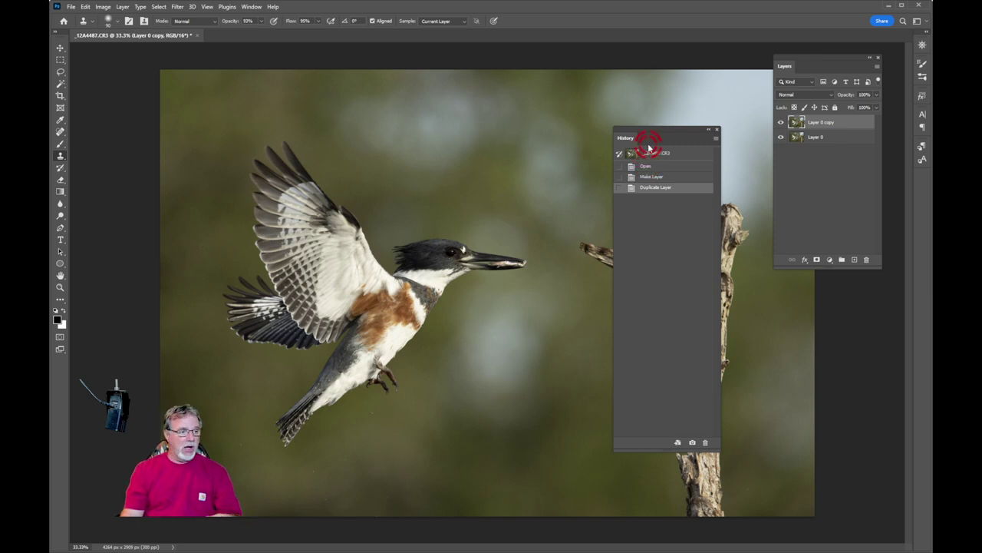
click(664, 125)
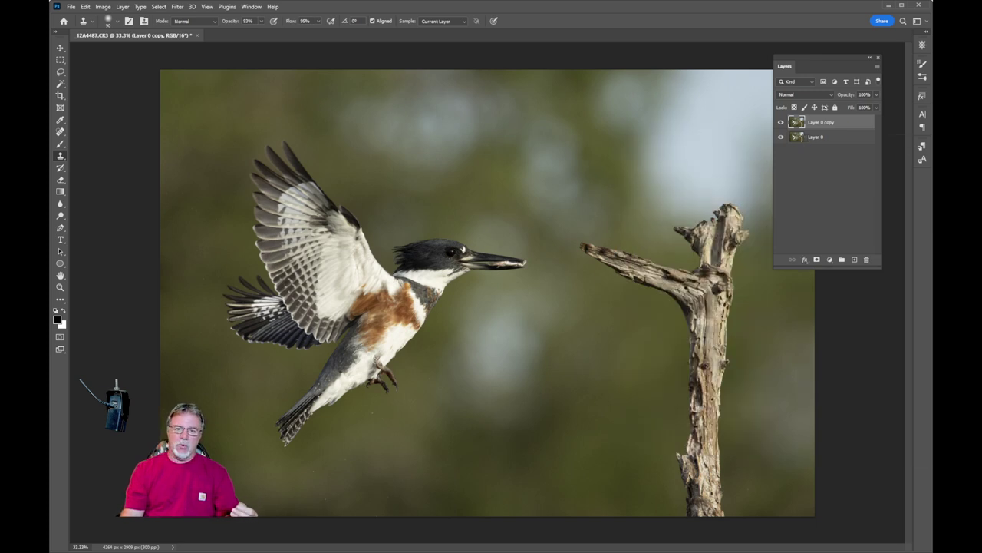
Reposition the Layers panel and bring up the Properties and Adjustments panels.
click(686, 11)
click(831, 58)
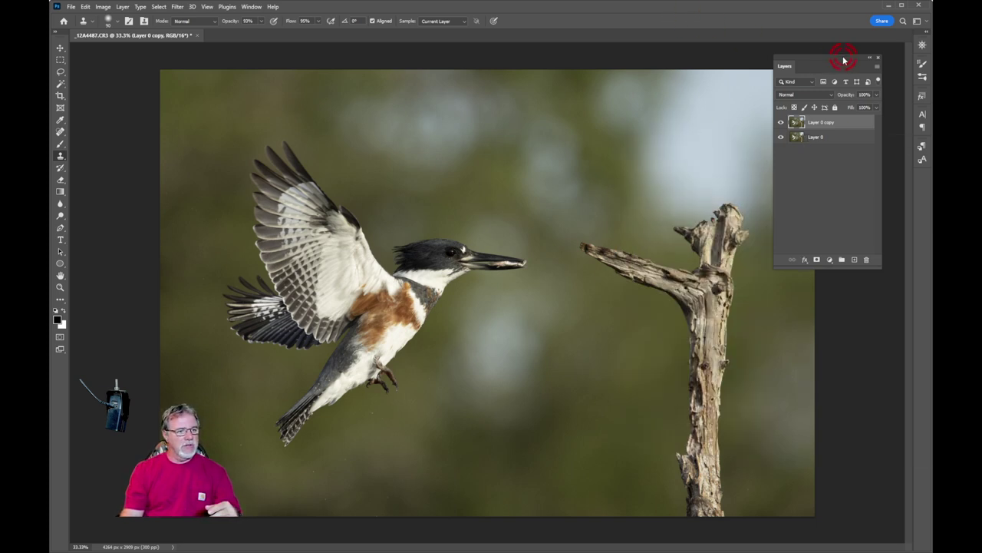
drag(831, 60, 839, 75)
click(833, 174)
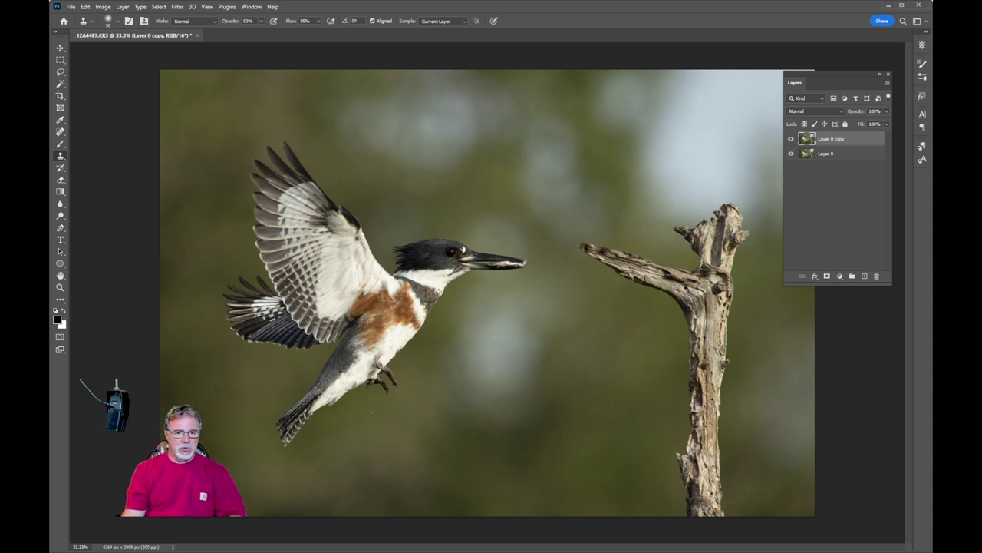
drag(752, 85, 653, 69)
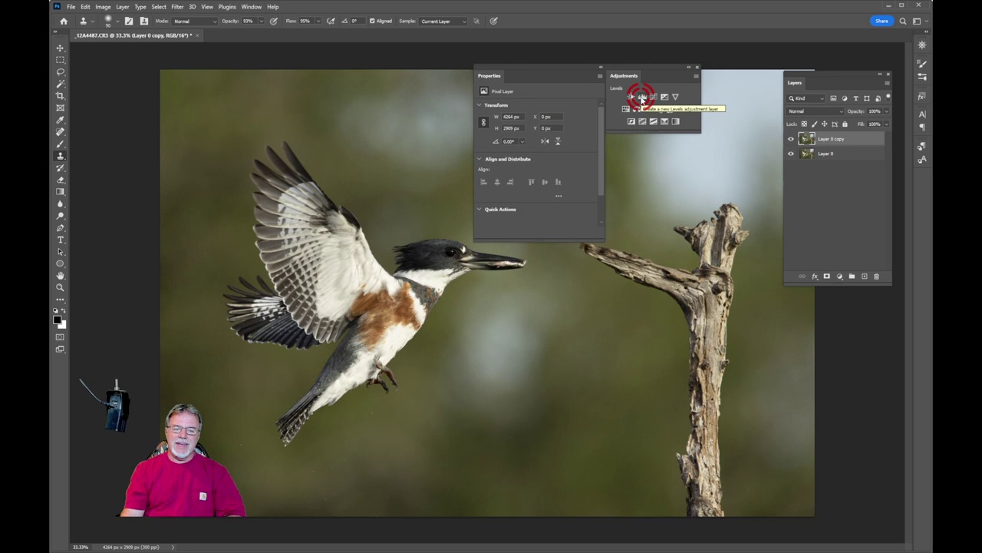
Add a Levels 1 adjustment layer and preview black-point clipping with the black input slider.
click(641, 98)
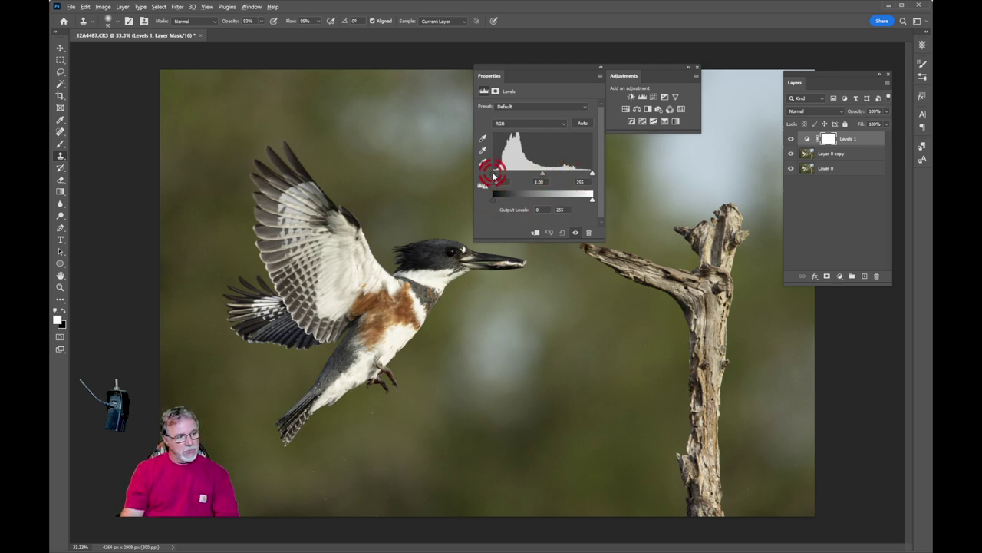
alt+click(494, 176)
mouse_move(493, 177)
mouse_down()
mouse_move(483, 179)
mouse_move(494, 177)
mouse_up()
drag(527, 71, 718, 306)
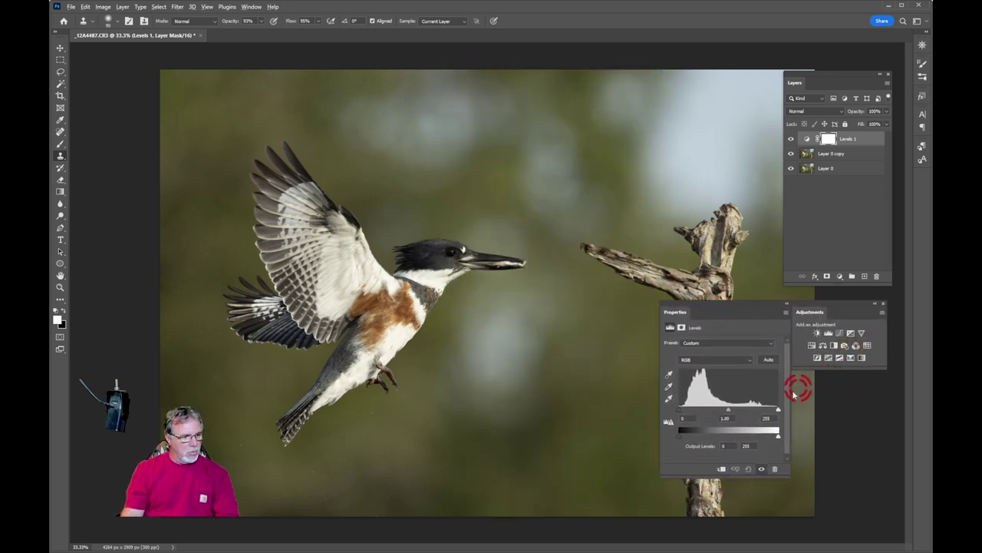
Check black and white point clipping, keep Levels at 0, 1.00, 255, and close the panels.
drag(681, 413, 668, 415)
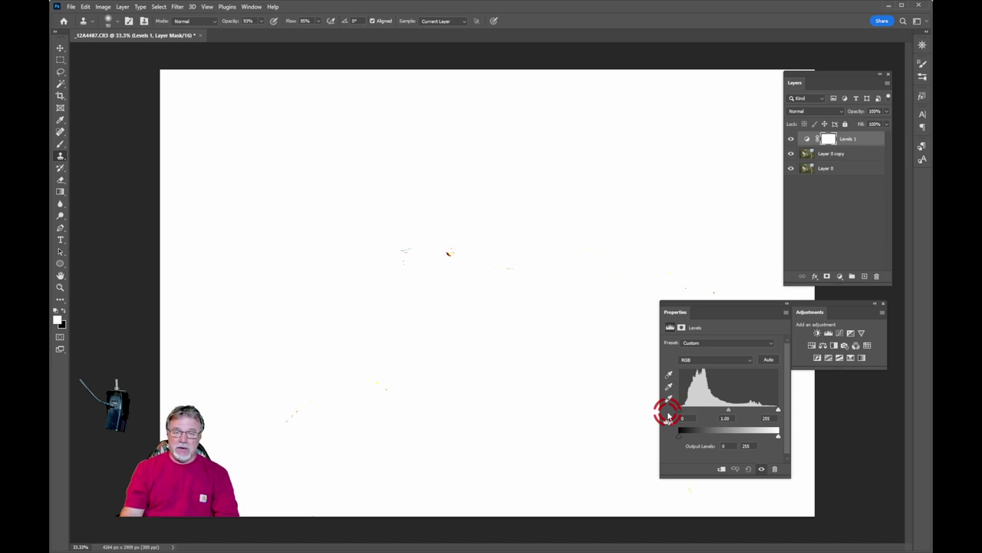
mouse_move(669, 415)
mouse_down()
mouse_move(704, 411)
mouse_move(668, 419)
mouse_move(679, 413)
mouse_up()
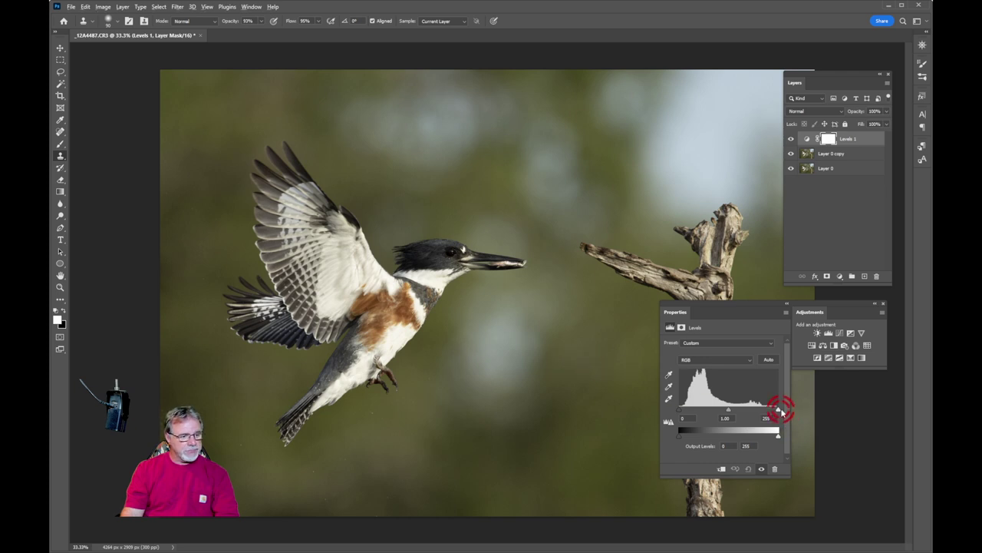
drag(778, 411, 787, 413)
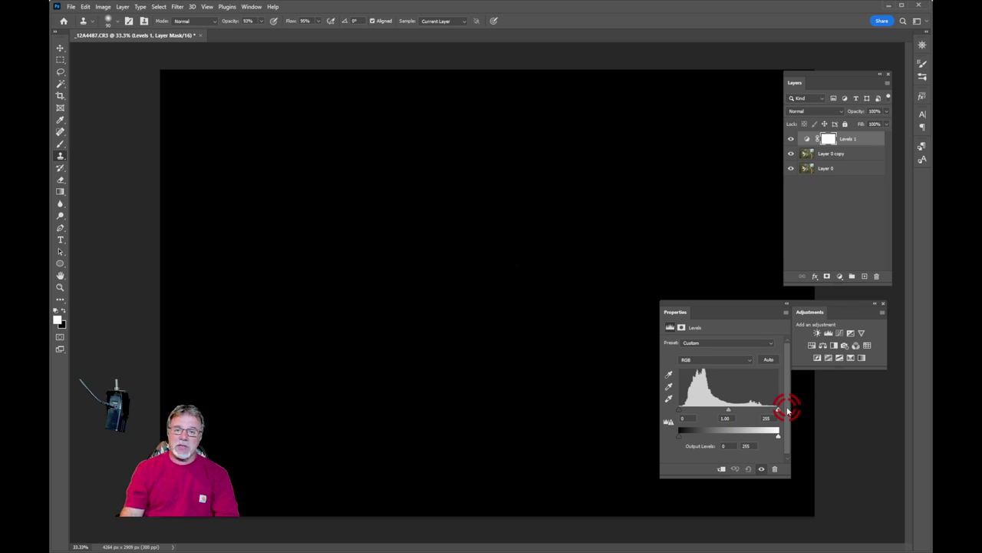
drag(787, 412, 745, 427)
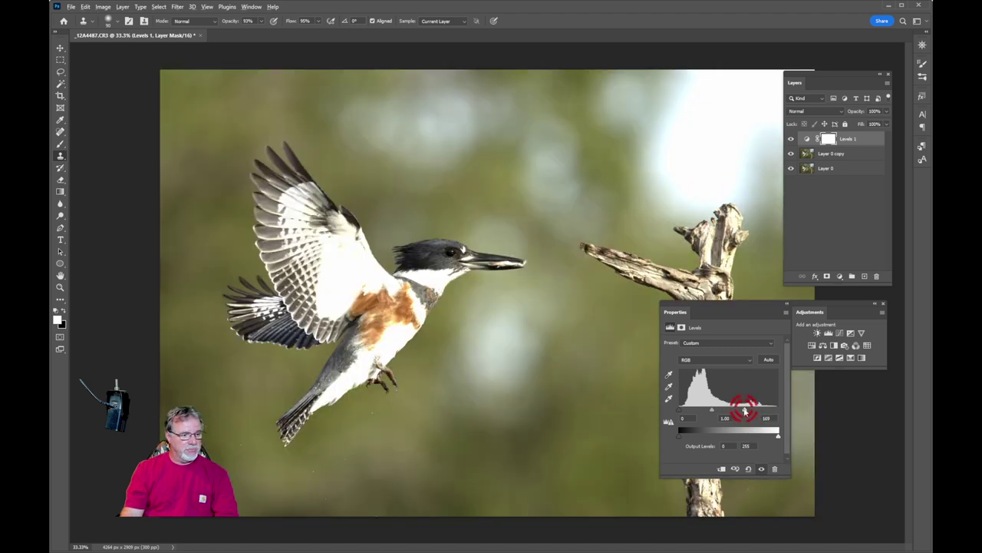
drag(744, 408, 777, 411)
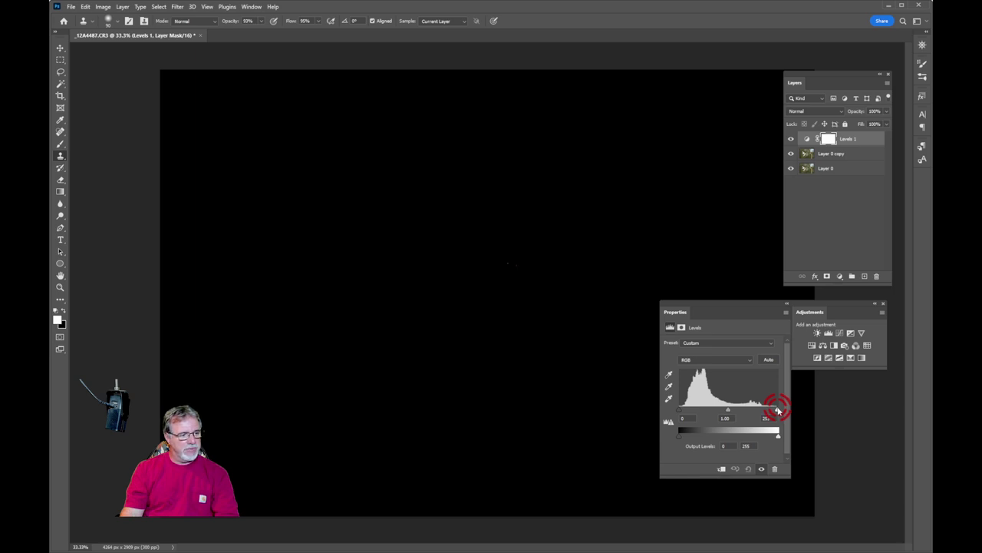
drag(777, 410, 777, 411)
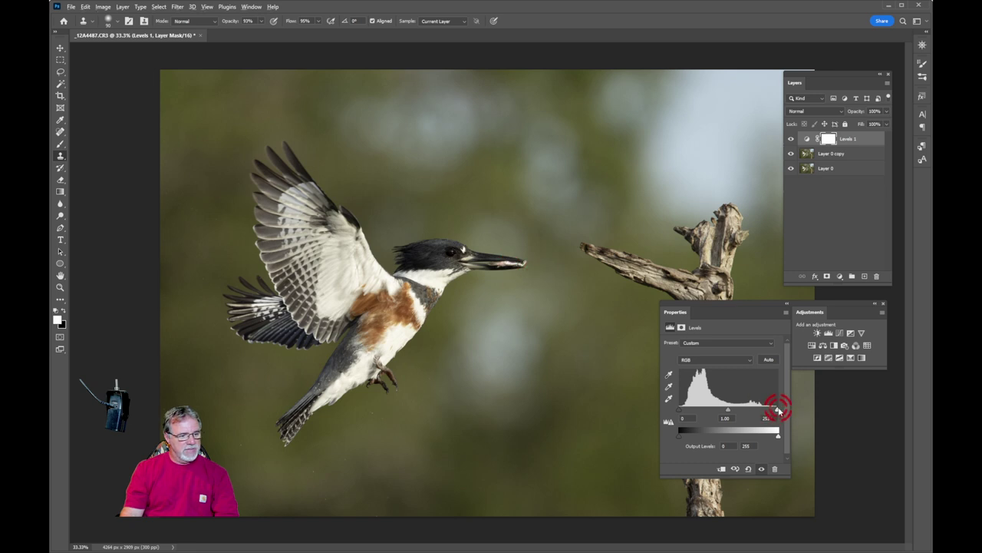
drag(776, 410, 792, 415)
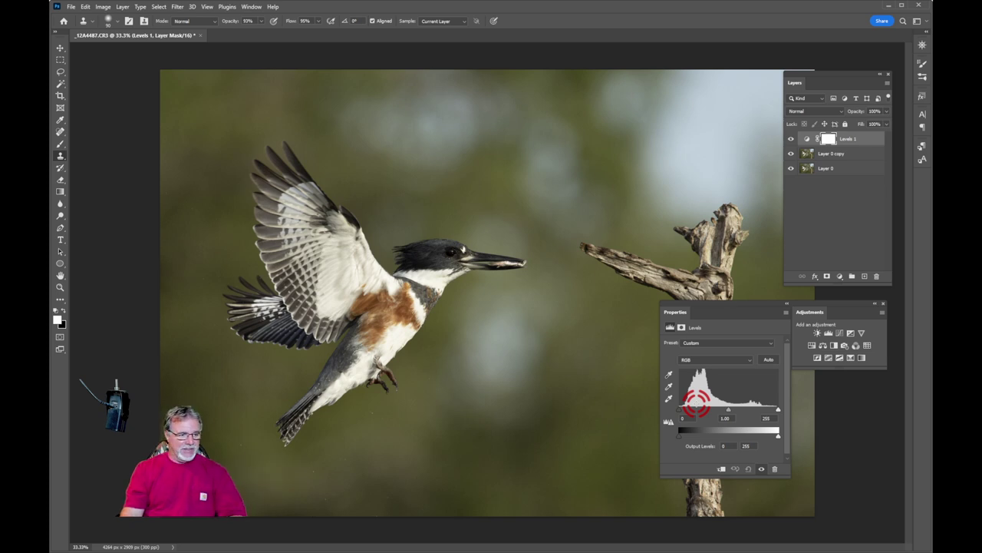
click(805, 305)
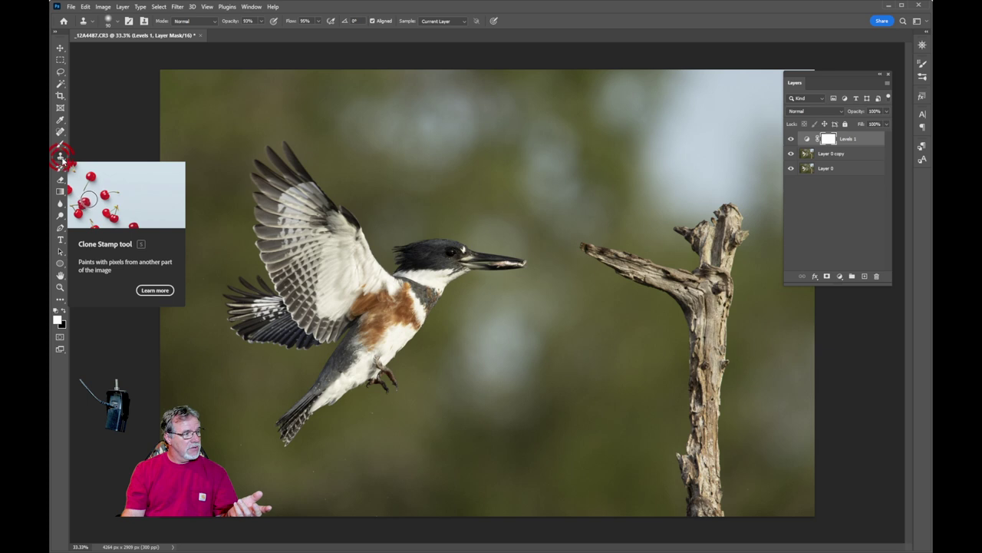
Undo the crop box's extension above the kingfisher photo so it matches the image edges.
click(59, 96)
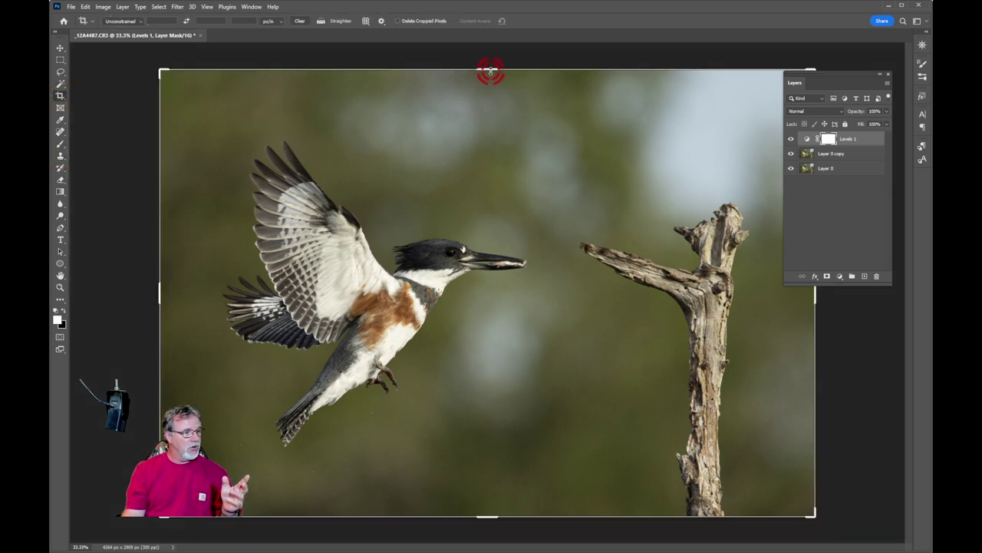
drag(490, 73, 494, 47)
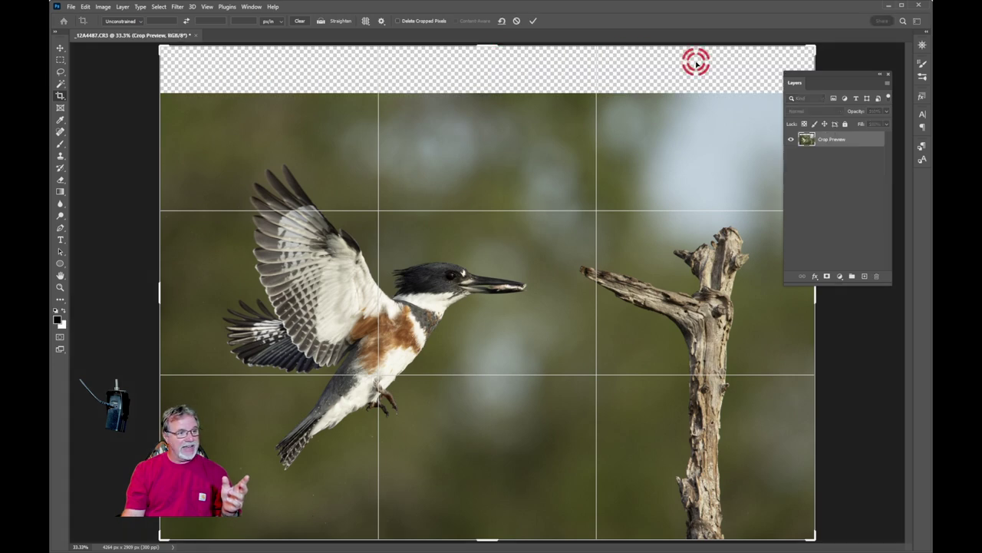
click(85, 6)
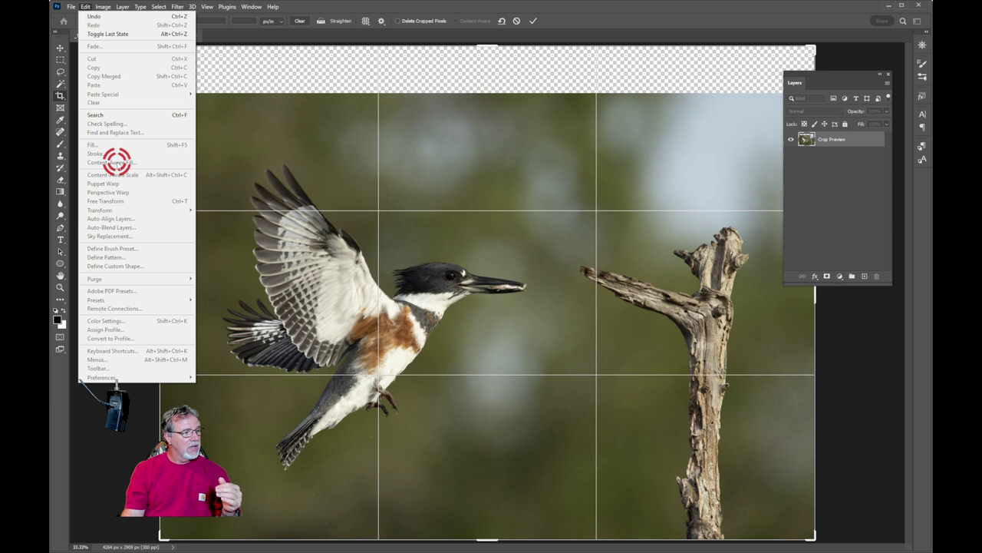
click(107, 440)
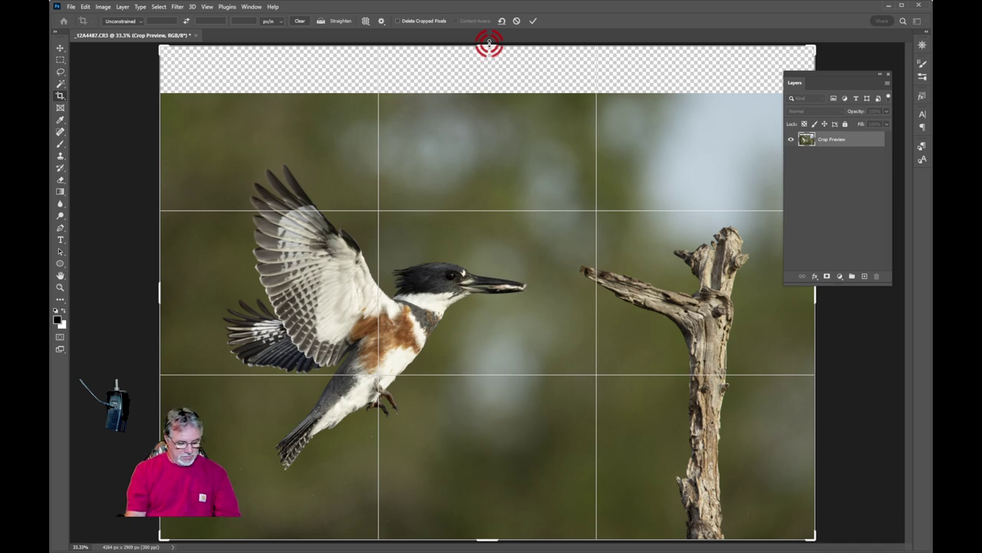
key(ctrl+z)
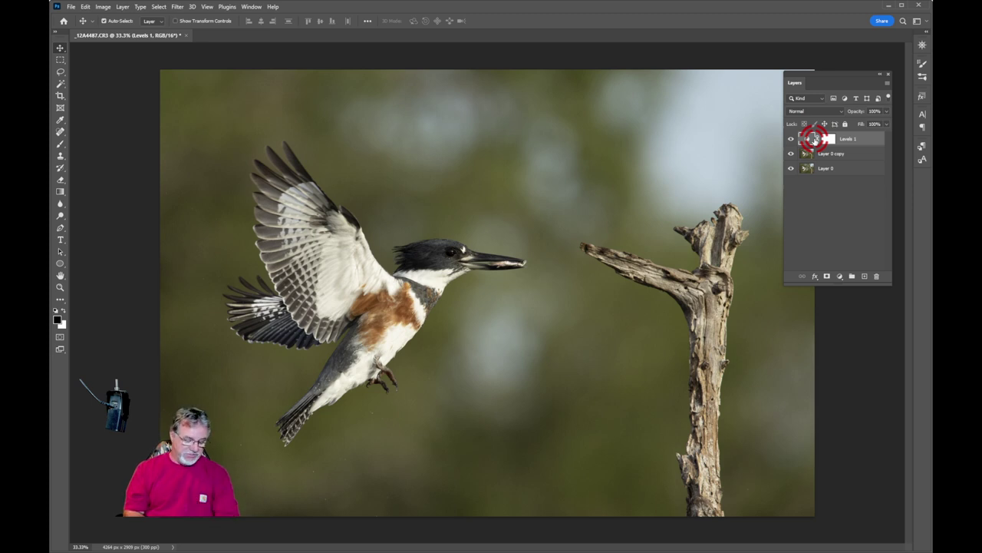
Stamp all visible layers into a new top Layer 1 and confirm it in the History panel.
key(ctrl+alt+shift+e)
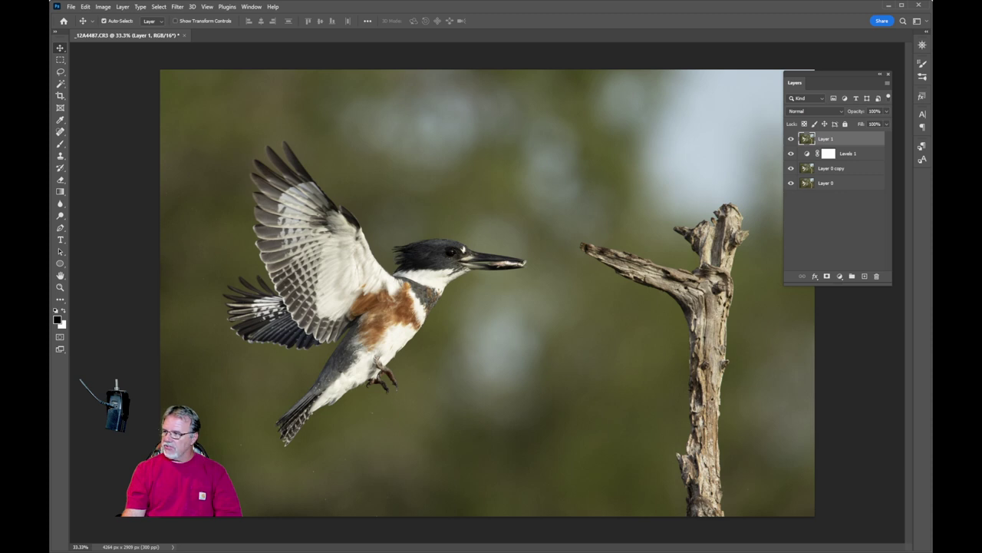
drag(690, 71, 636, 94)
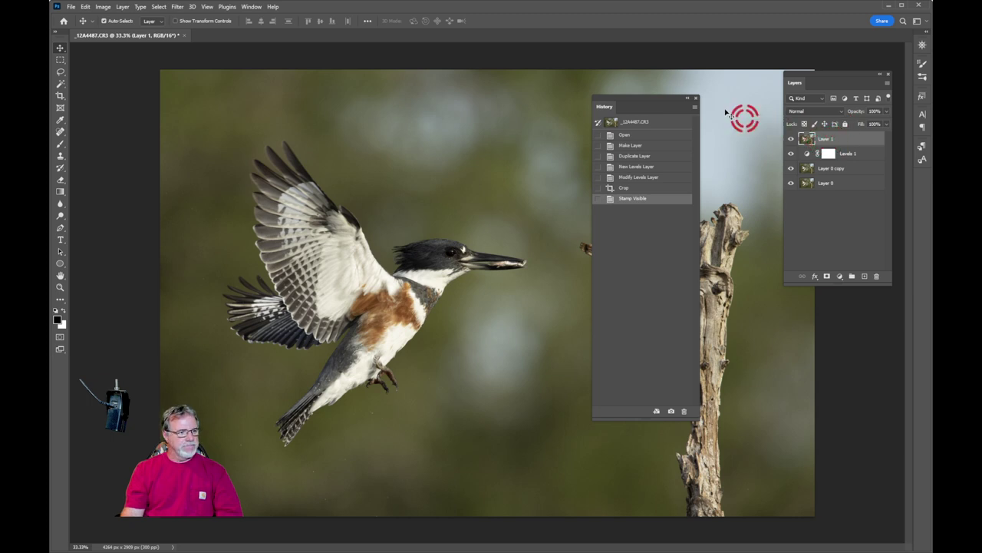
drag(660, 99, 676, 99)
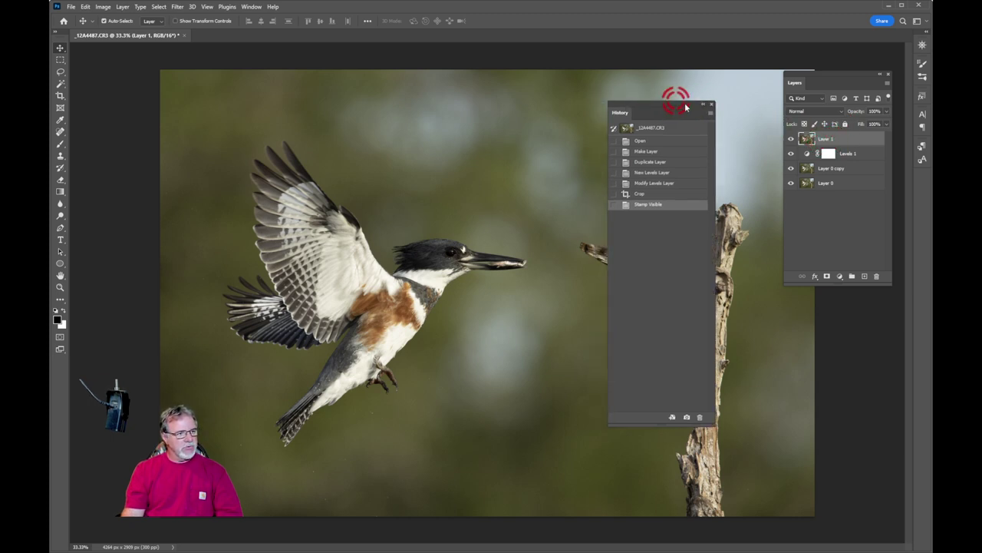
click(714, 98)
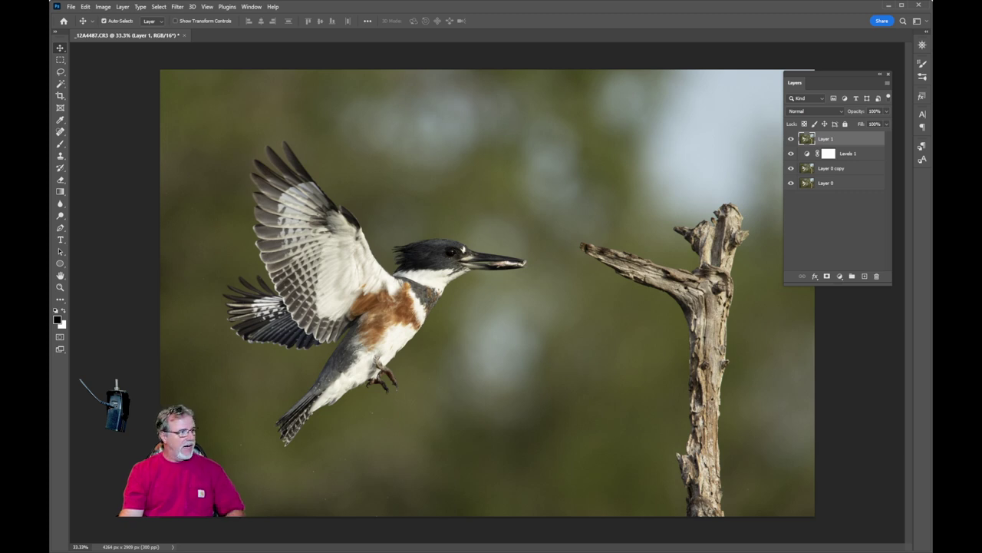
In Save As, name the file 'Belted Kingfisher juv female landing perch fish squish'.
click(70, 7)
click(96, 116)
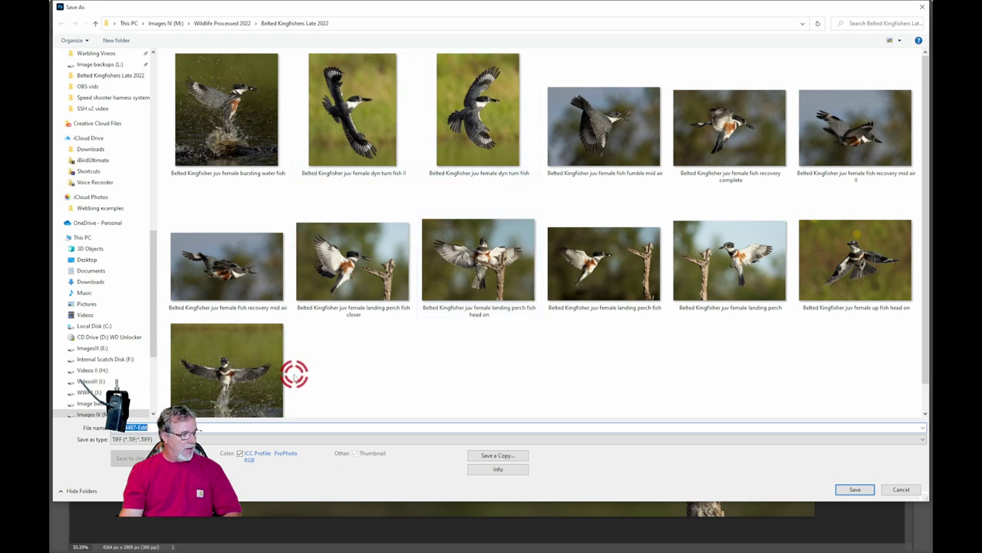
click(357, 131)
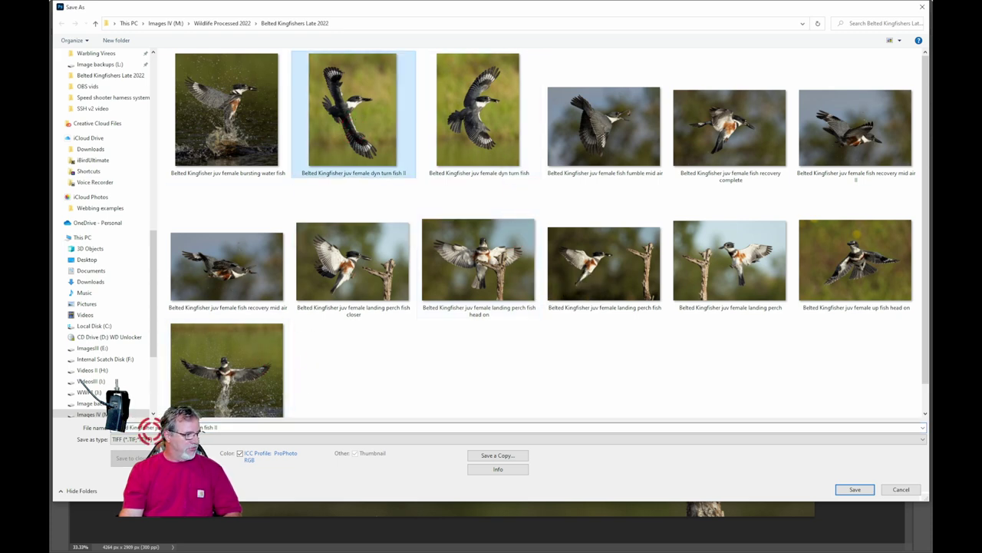
click(151, 428)
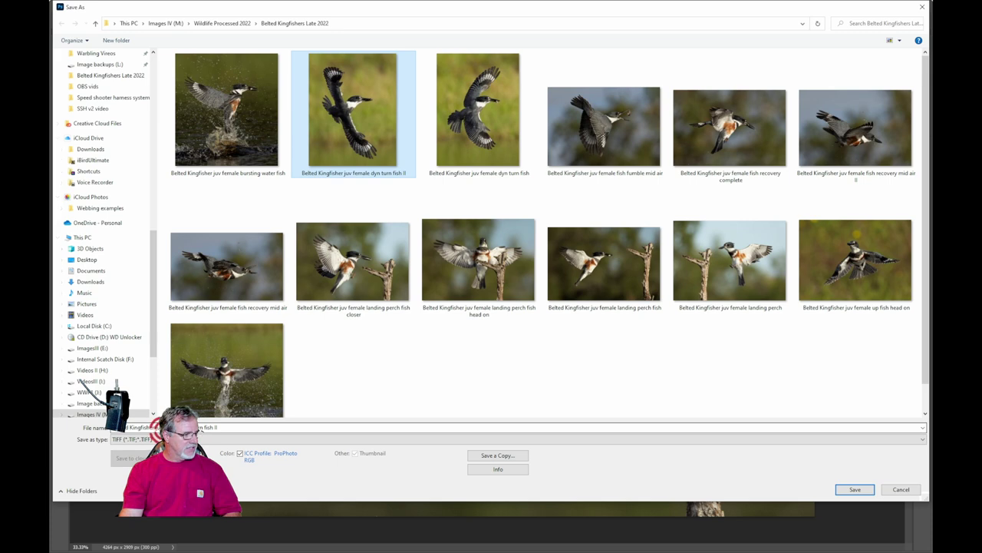
triple_click(151, 427)
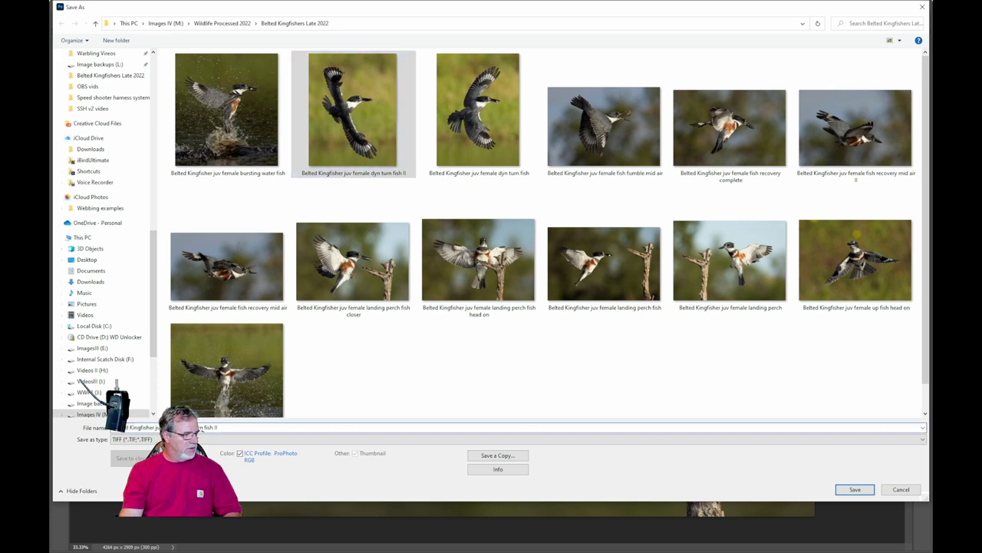
triple_click(292, 427)
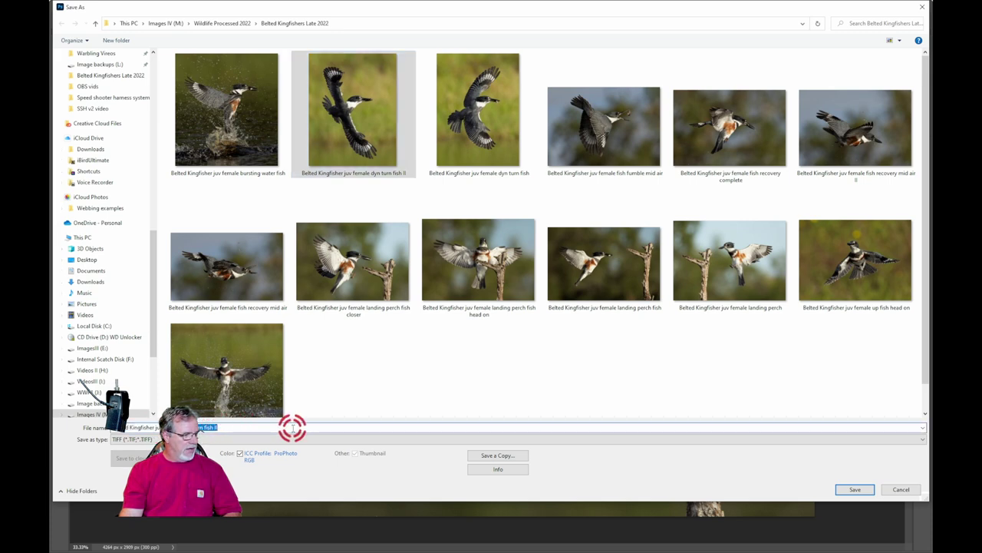
click(311, 431)
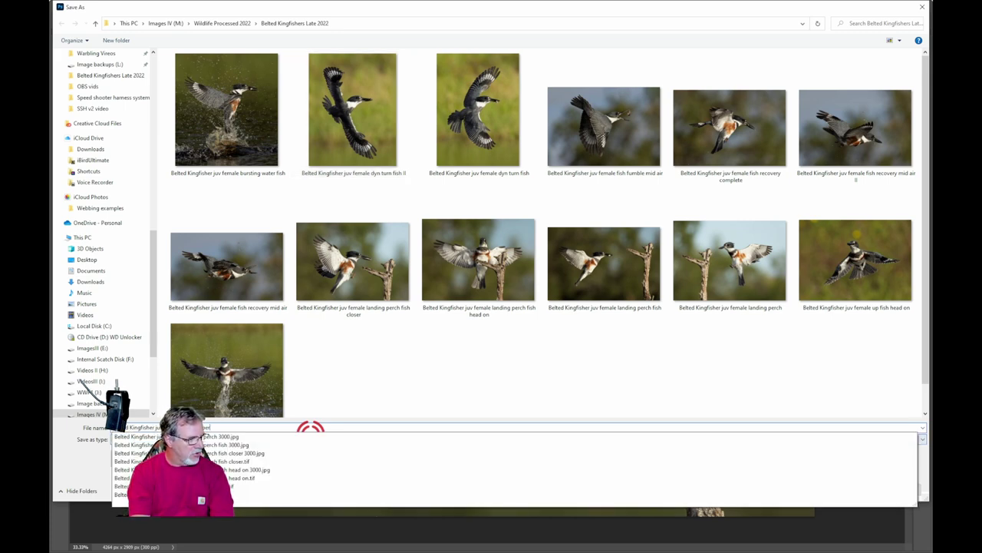
click(311, 429)
text(fish )
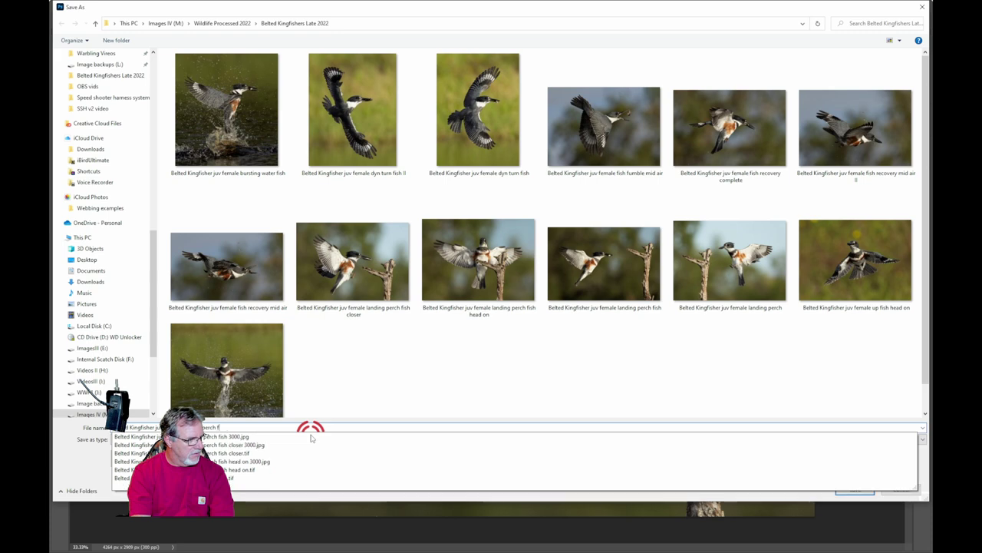
text(s)
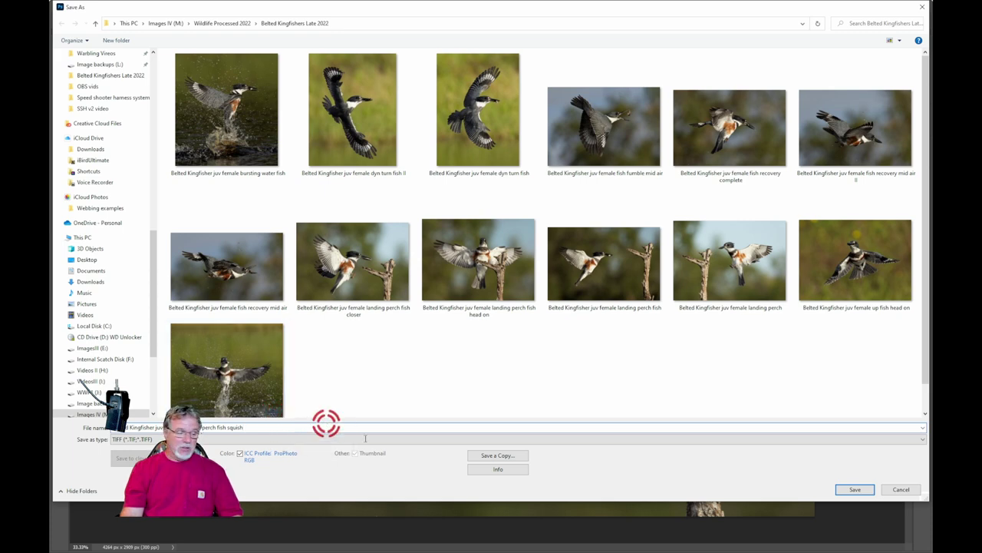
Save it as a TIFF with no compression.
click(870, 491)
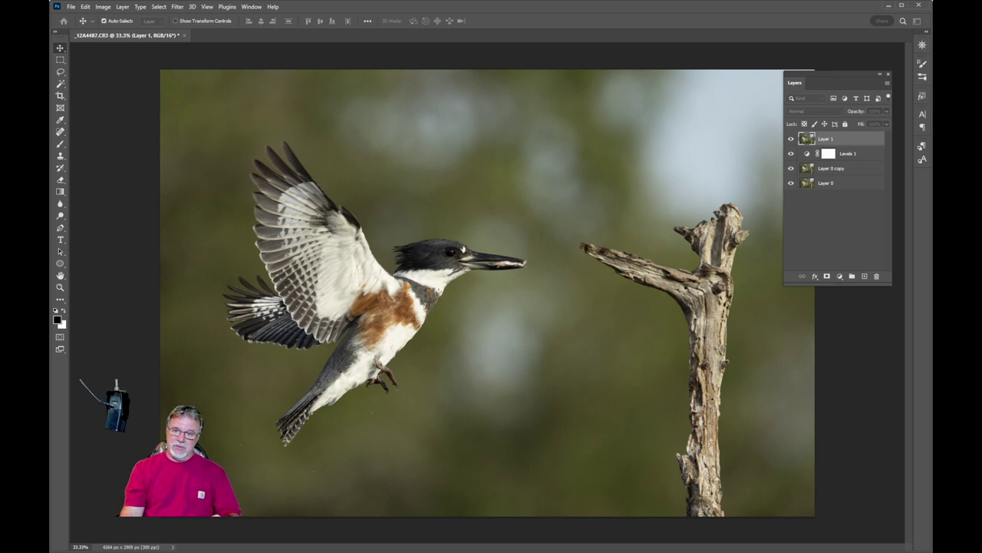
drag(494, 115, 526, 103)
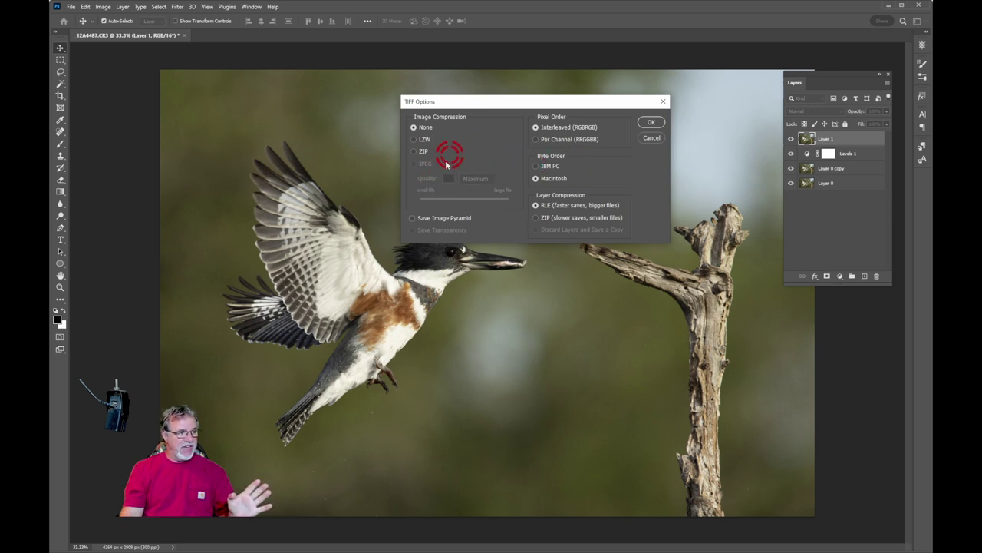
click(650, 122)
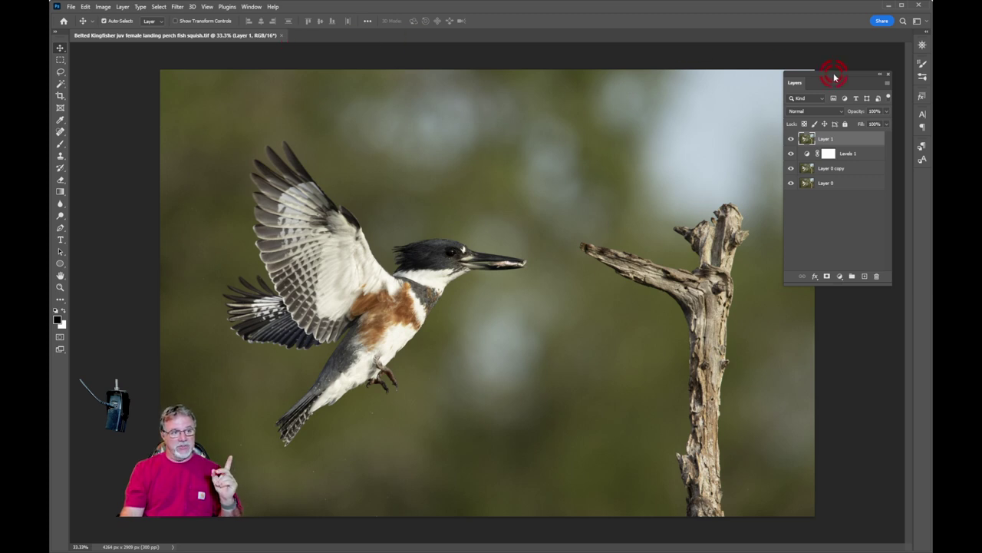
Nudge the floating Layers panel, then hide it with F7.
drag(835, 75, 849, 62)
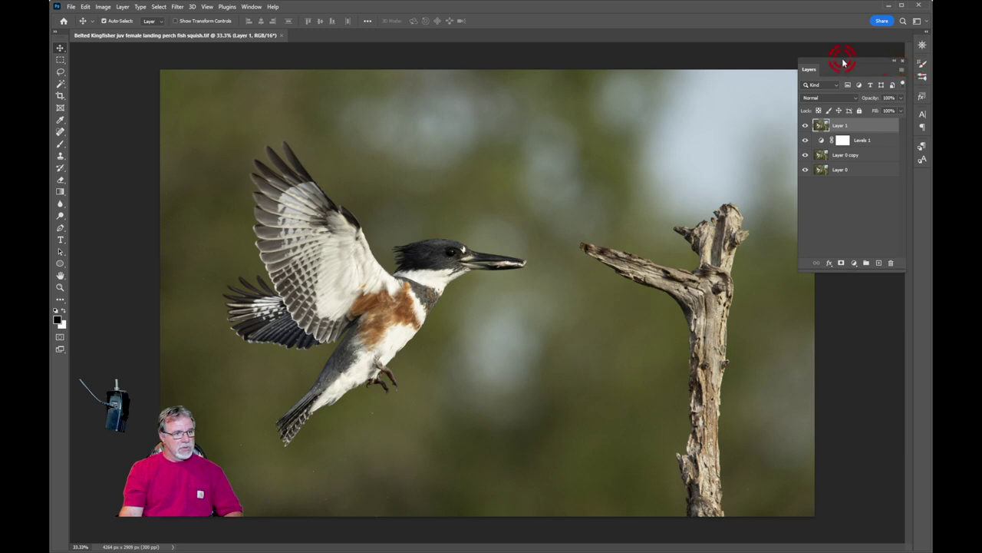
key(F7)
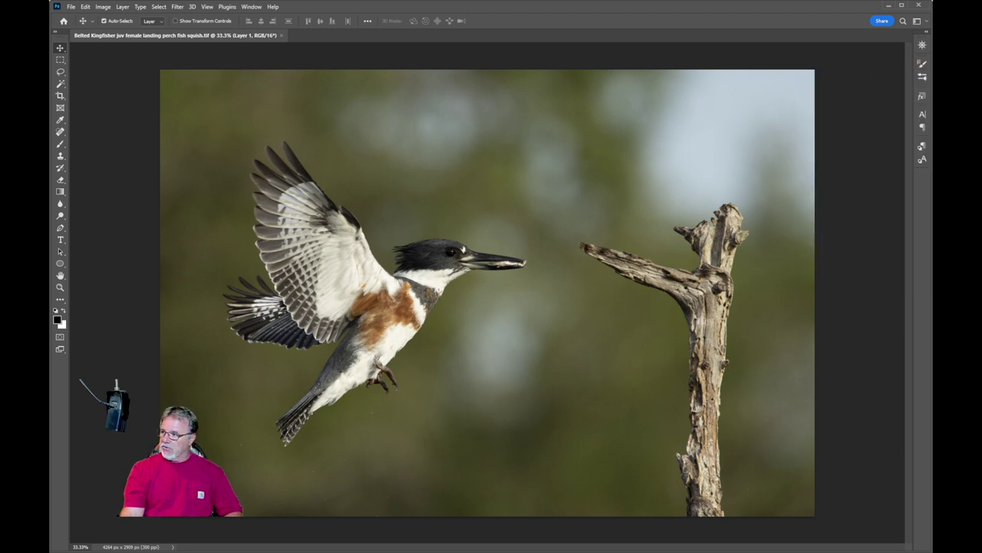
Convert the kingfisher image to the sRGB colour profile.
click(86, 6)
click(86, 7)
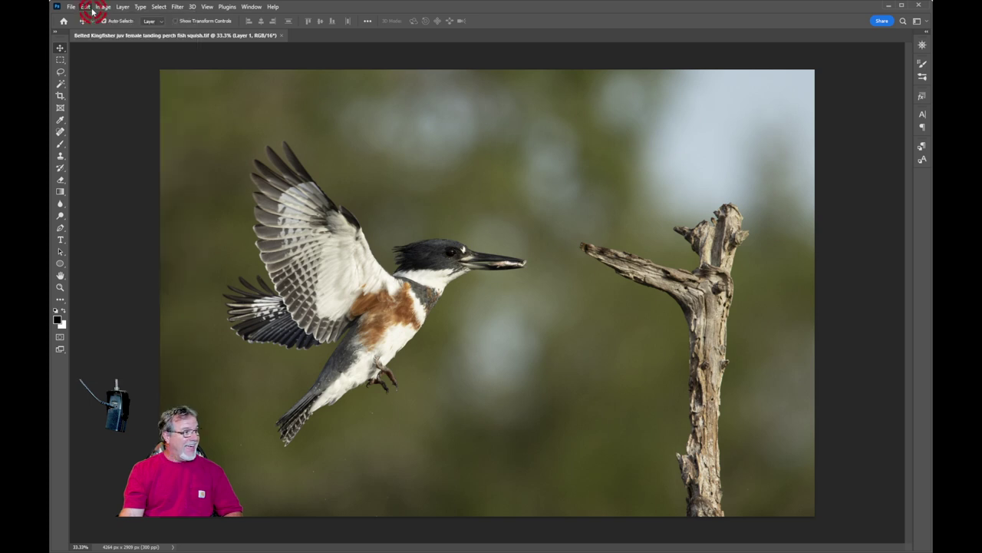
click(86, 7)
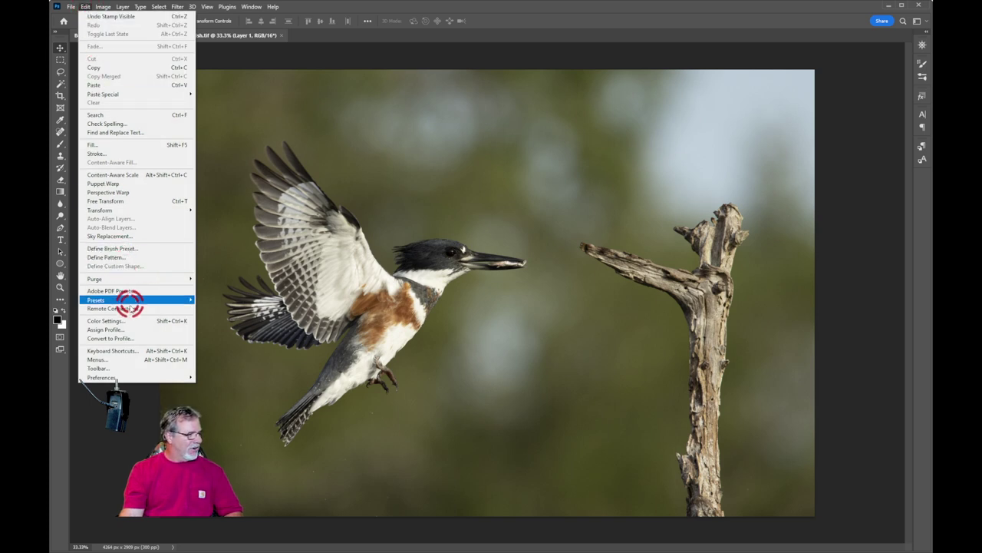
click(111, 338)
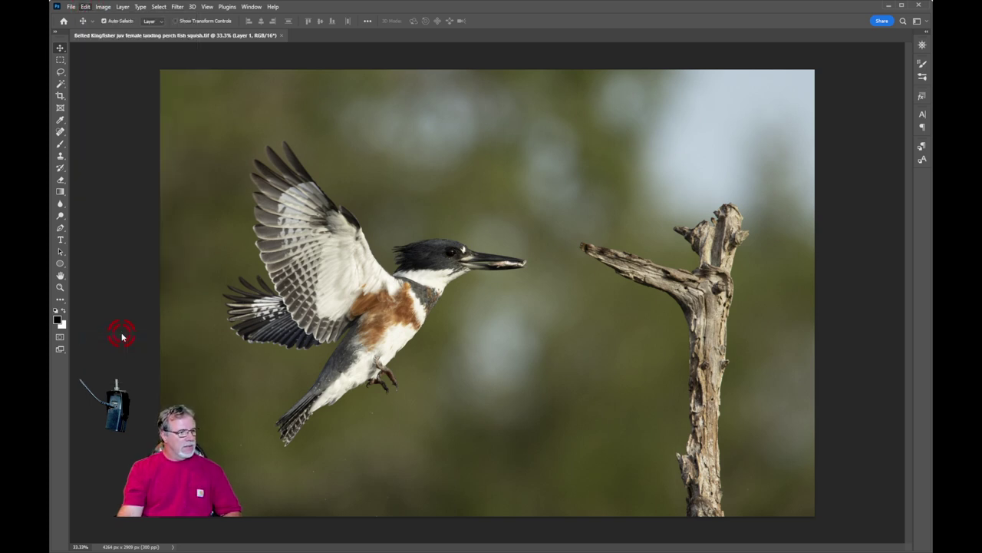
drag(123, 331, 393, 302)
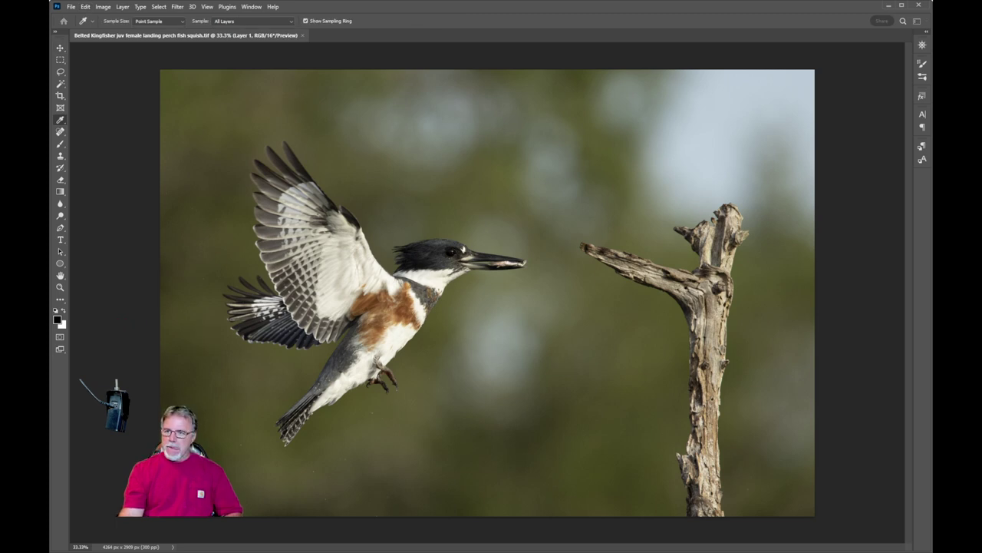
drag(649, 134, 576, 90)
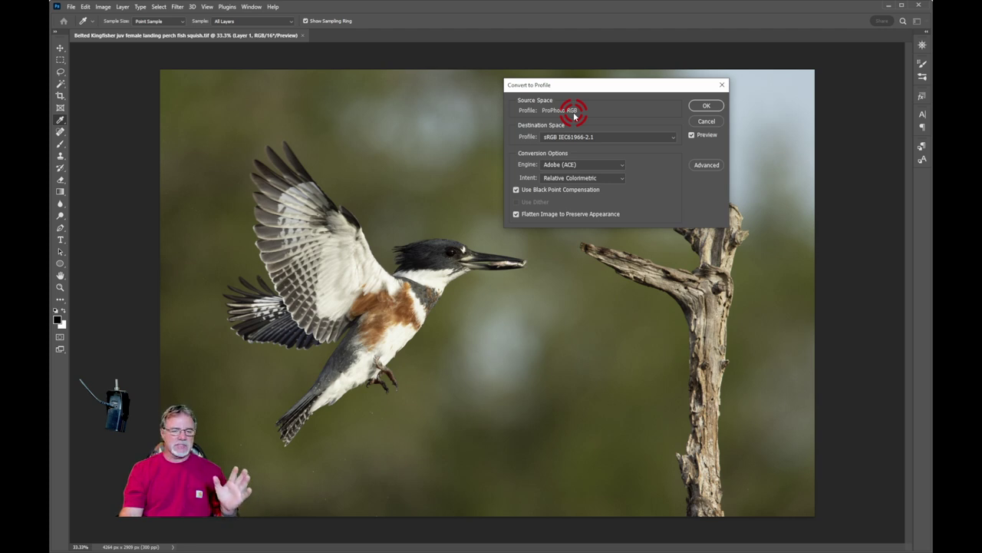
click(705, 107)
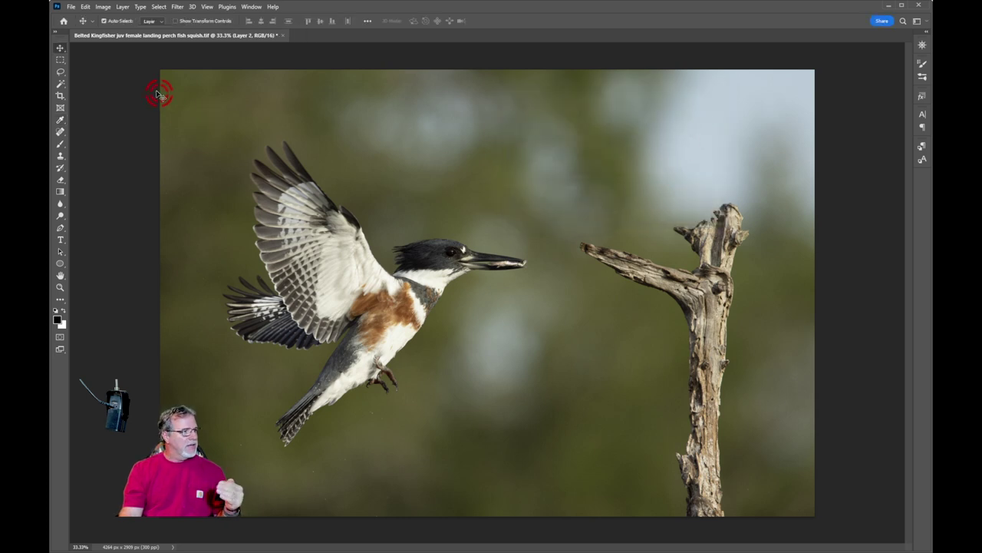
Change the image mode to 8 Bits/Channel.
click(104, 8)
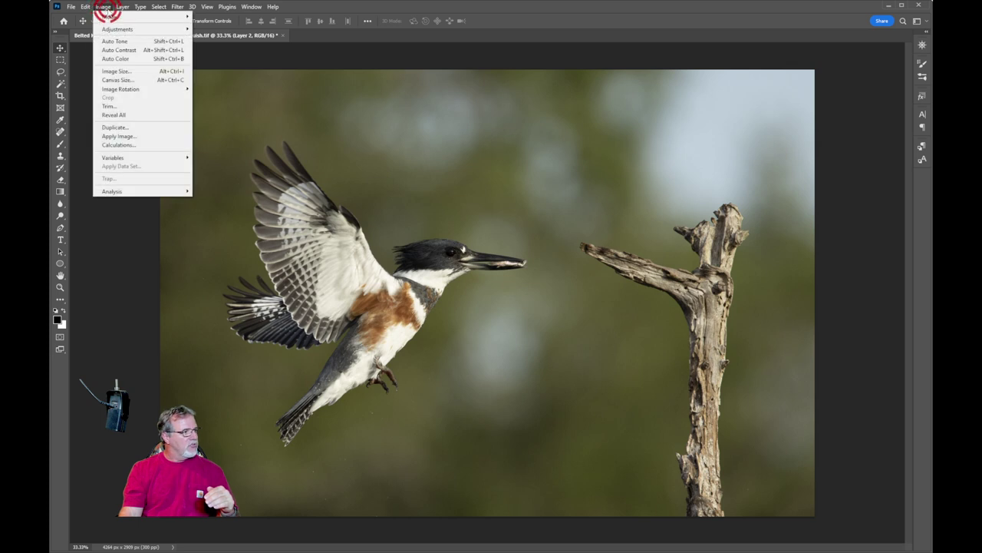
mouse_move(149, 17)
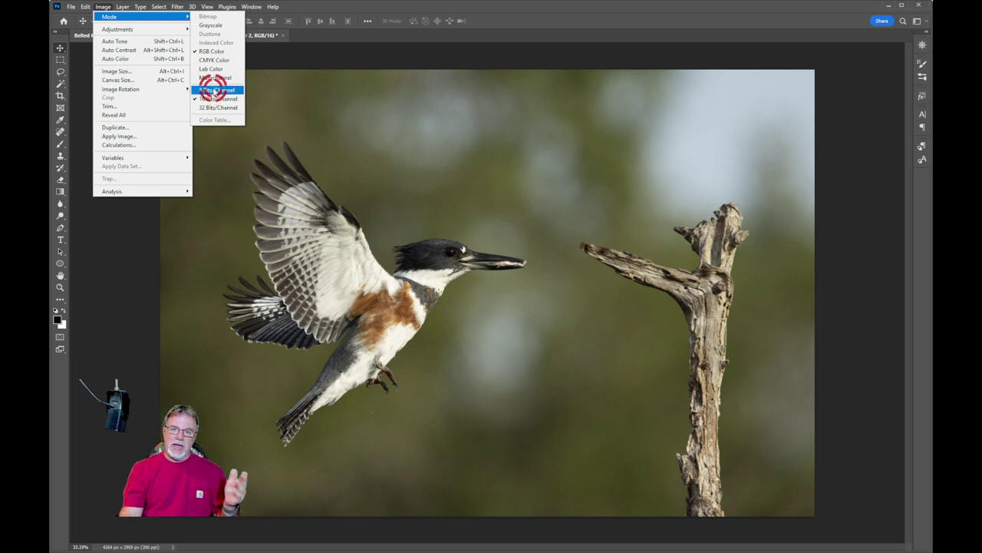
click(215, 90)
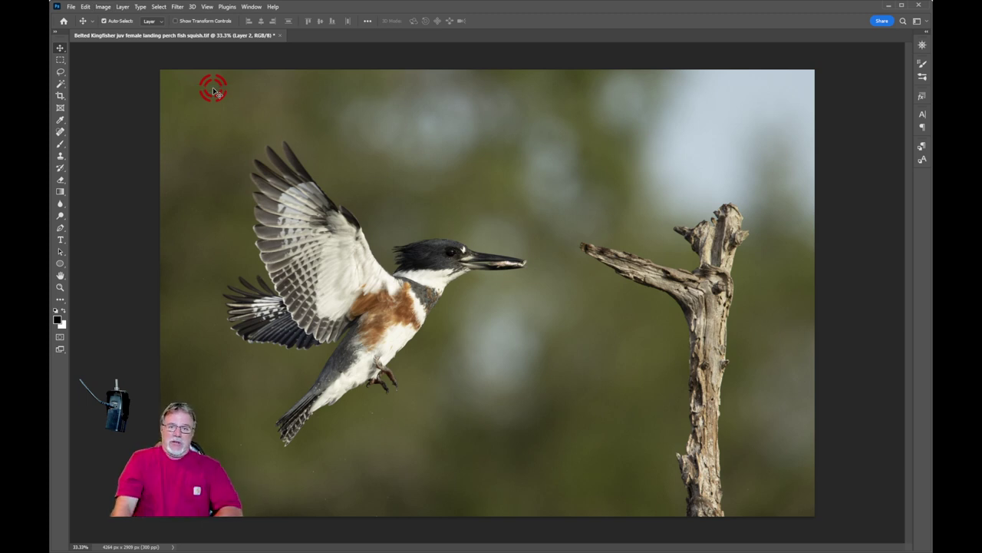
click(102, 9)
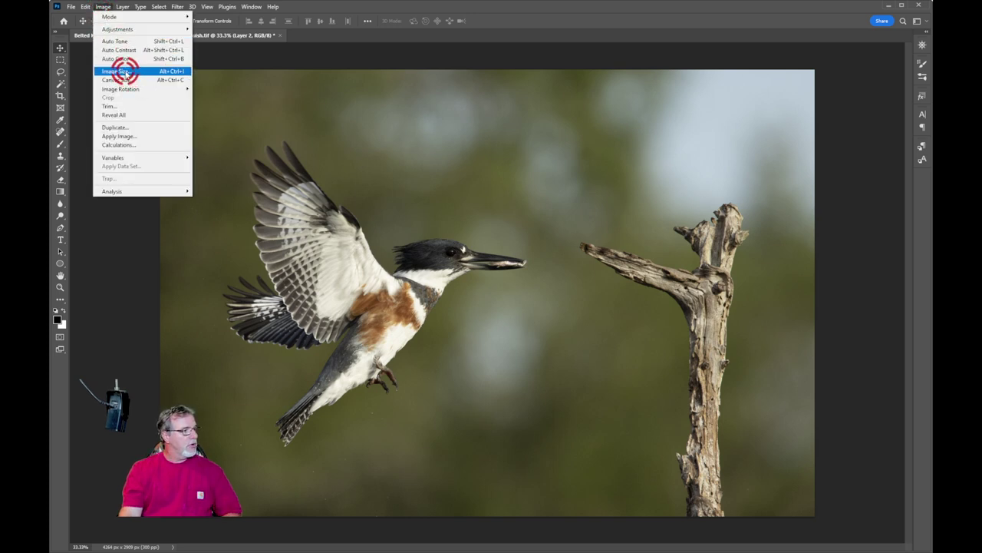
Resize the image from 4264 to 3000 px wide (2047 px tall) with Bicubic Sharper (reduction).
click(125, 71)
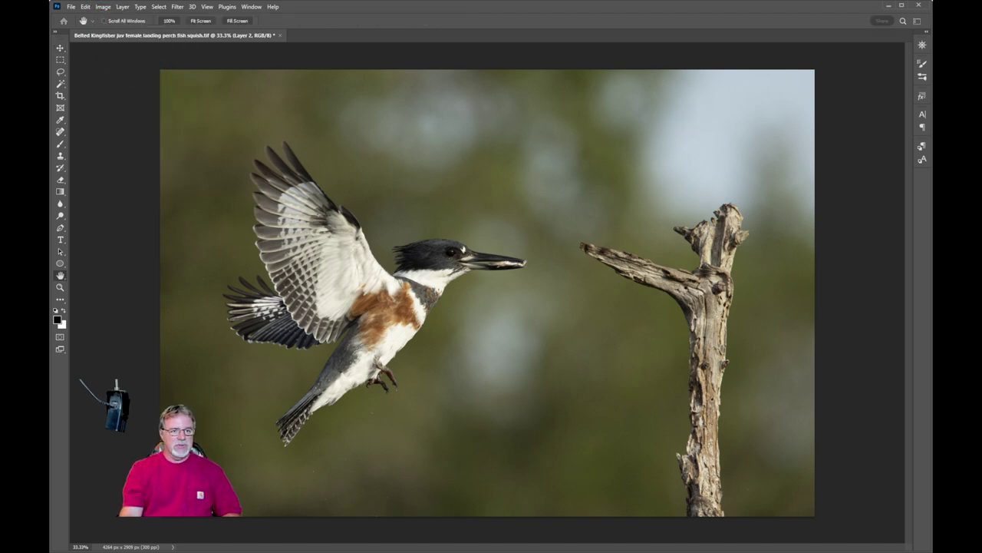
drag(816, 37, 592, 77)
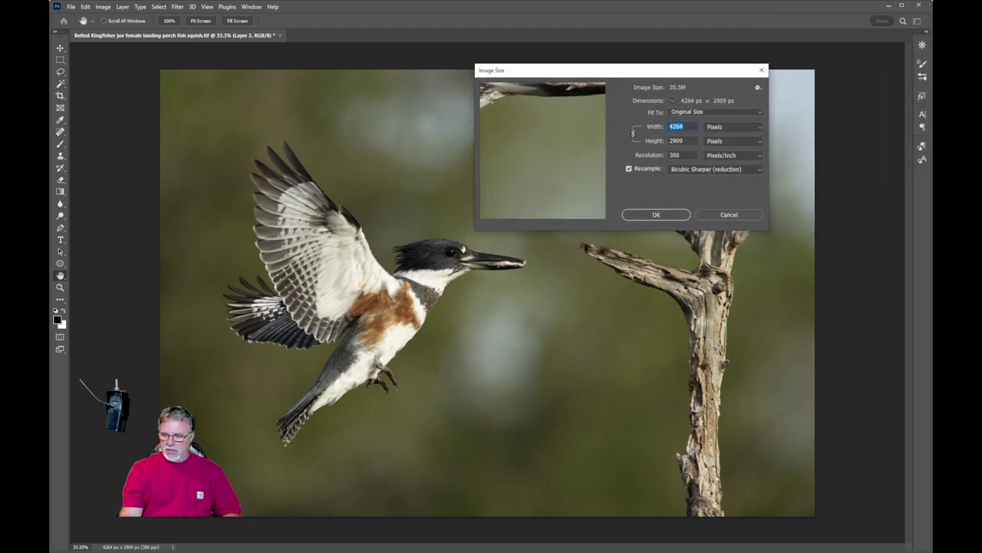
click(682, 126)
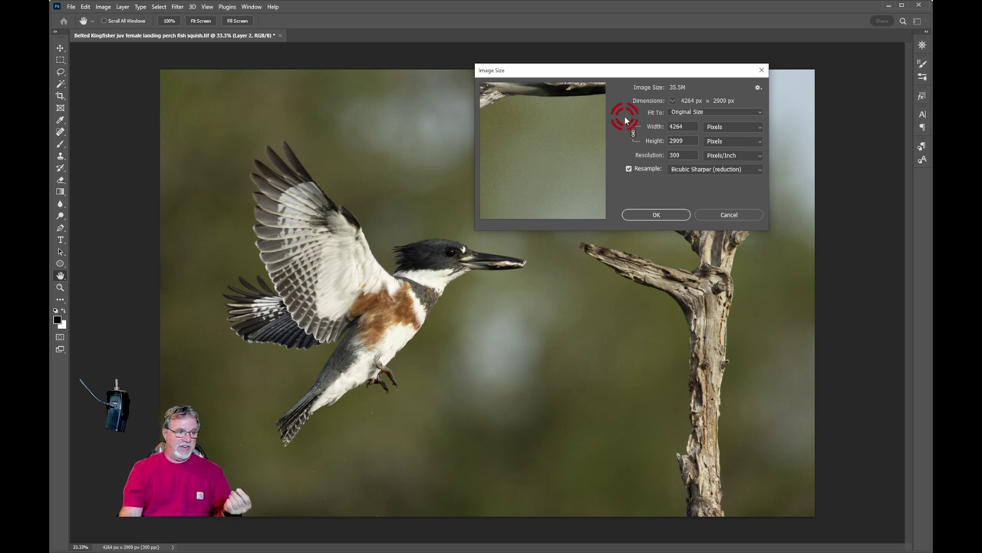
double_click(675, 126)
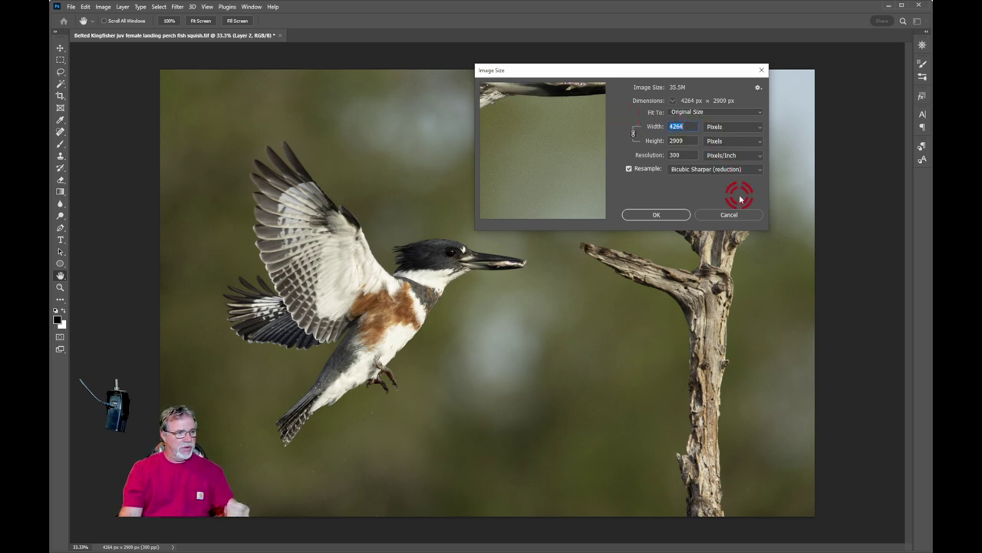
text(3000)
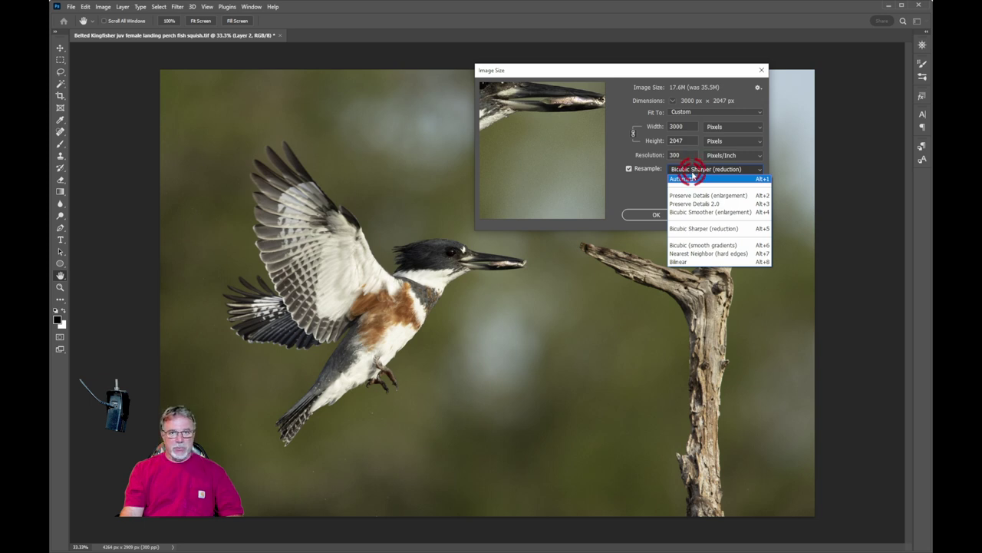
click(637, 190)
click(658, 214)
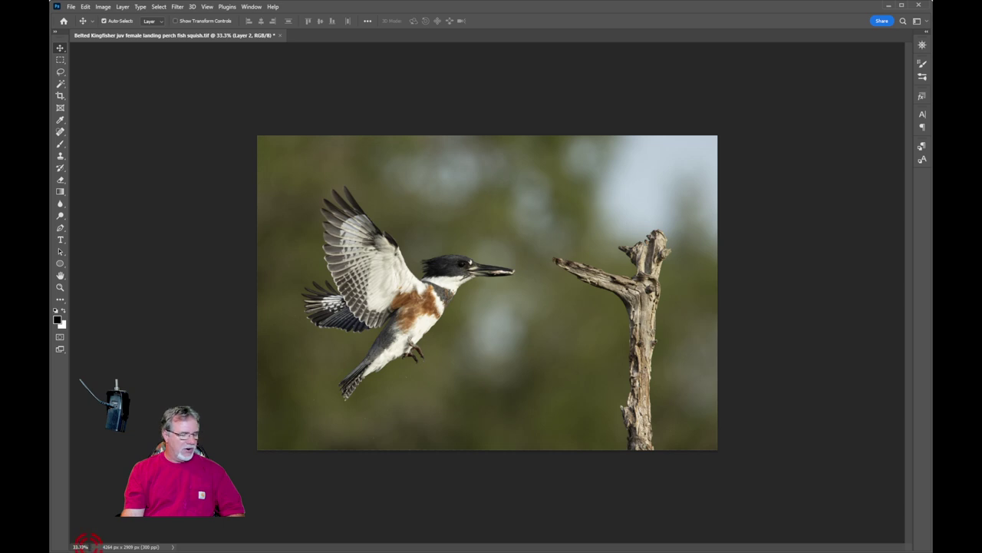
Zoom the image to 50% and launch Filter > Topaz Labs > Topaz DeNoise AI.
ctrl+click(351, 336)
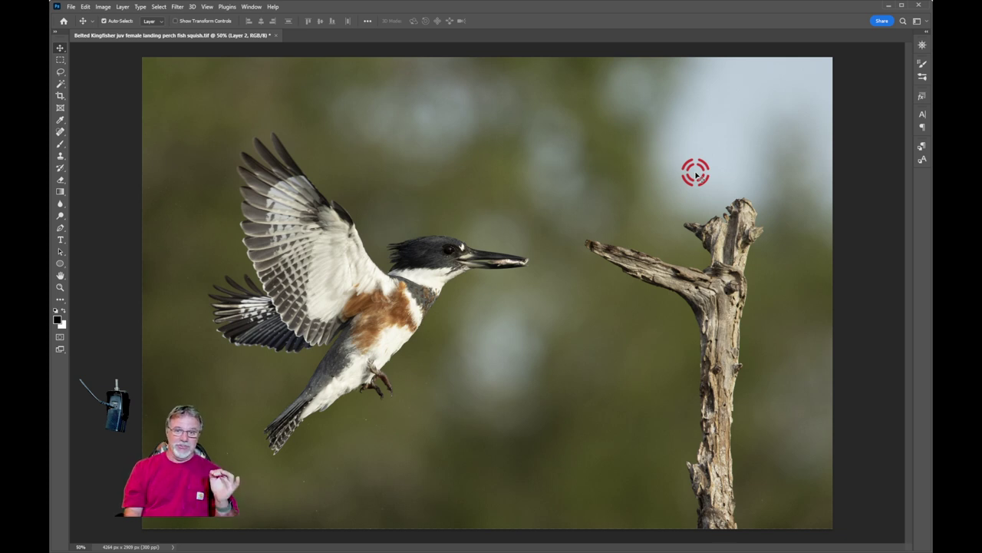
key(alt+v)
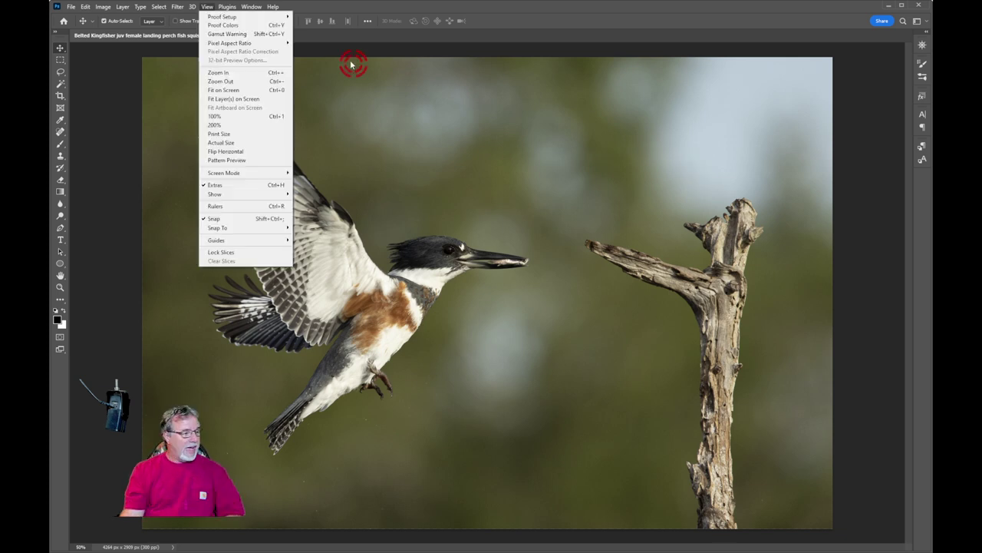
key(Escape)
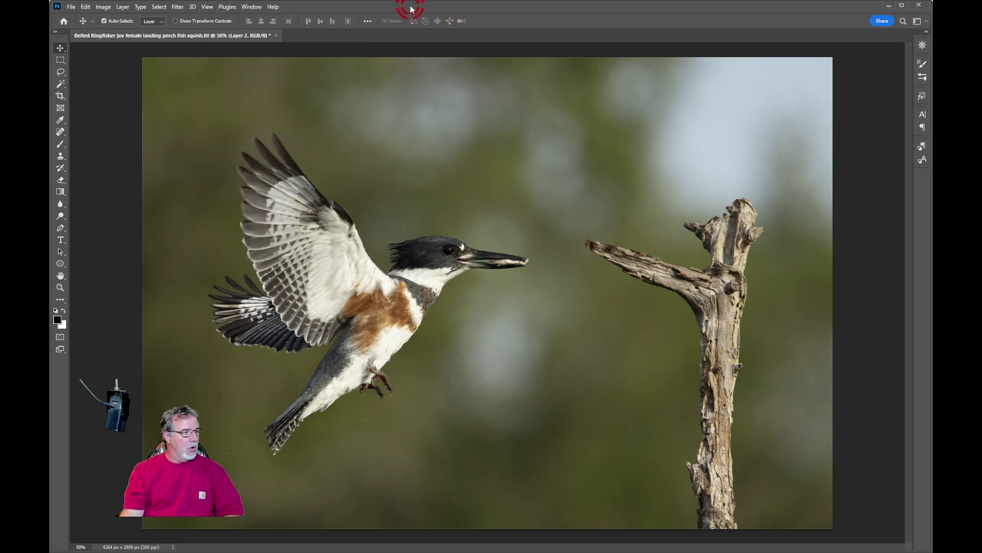
click(177, 6)
mouse_move(212, 213)
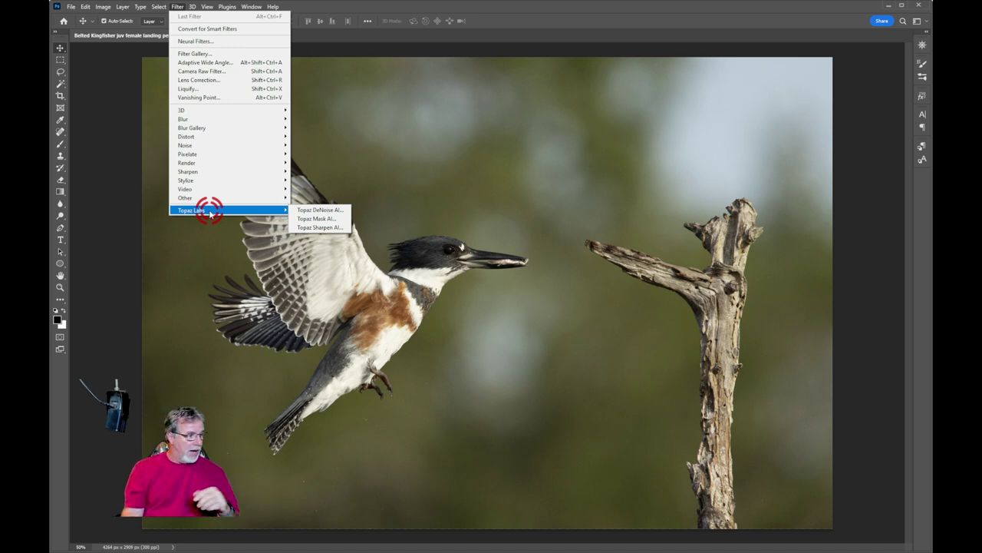
click(319, 209)
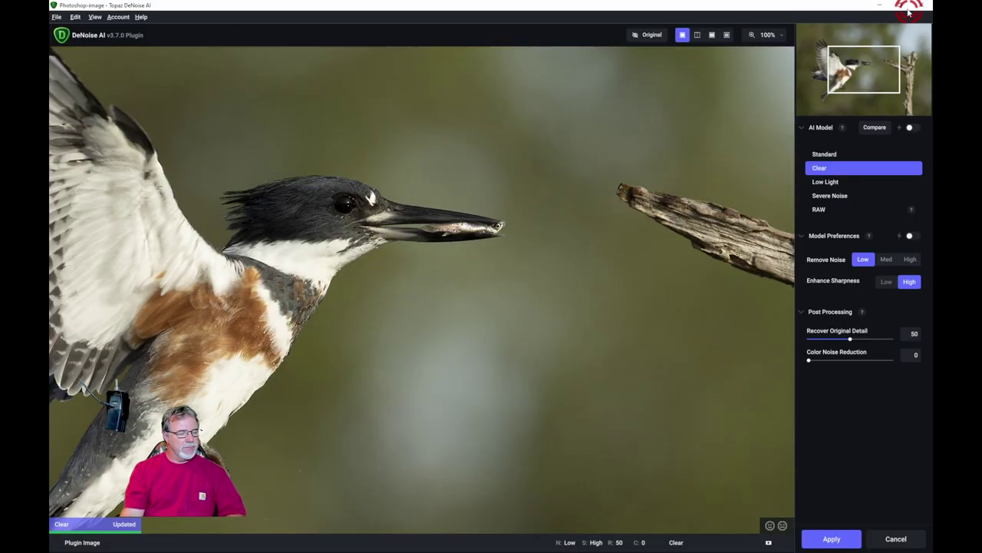
Pan the preview to the bird's head and set Enhance Sharpness to Low, keeping Remove Noise Low.
drag(309, 250, 415, 208)
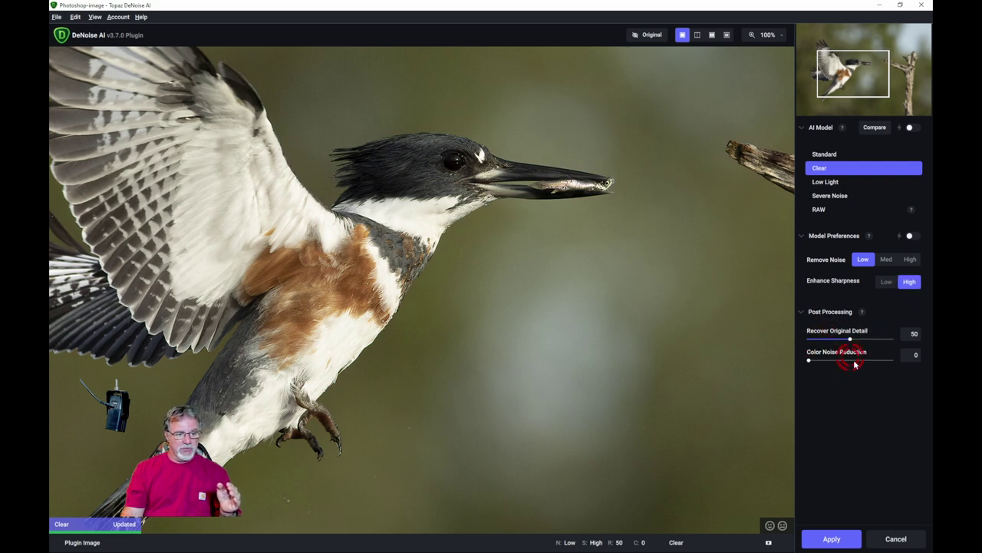
click(884, 282)
click(829, 307)
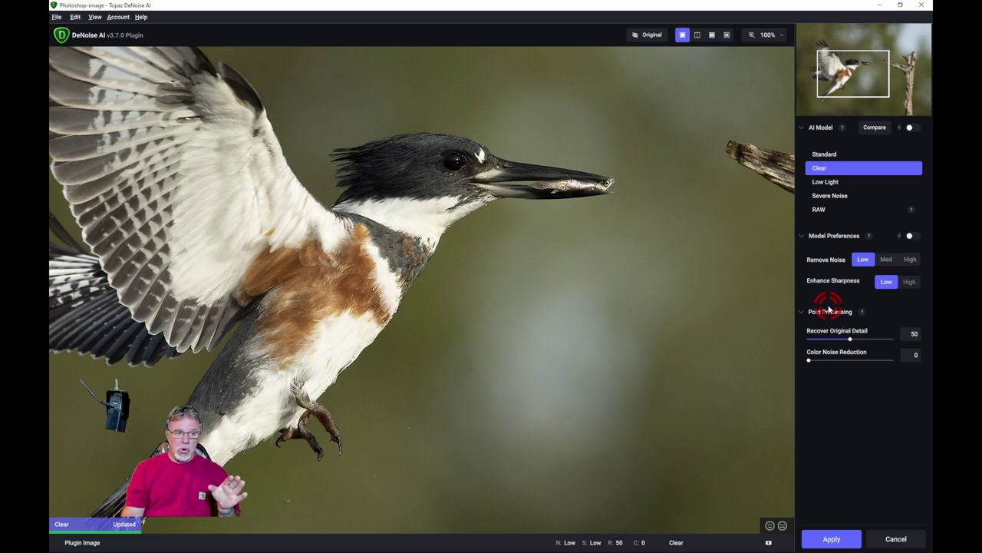
click(859, 261)
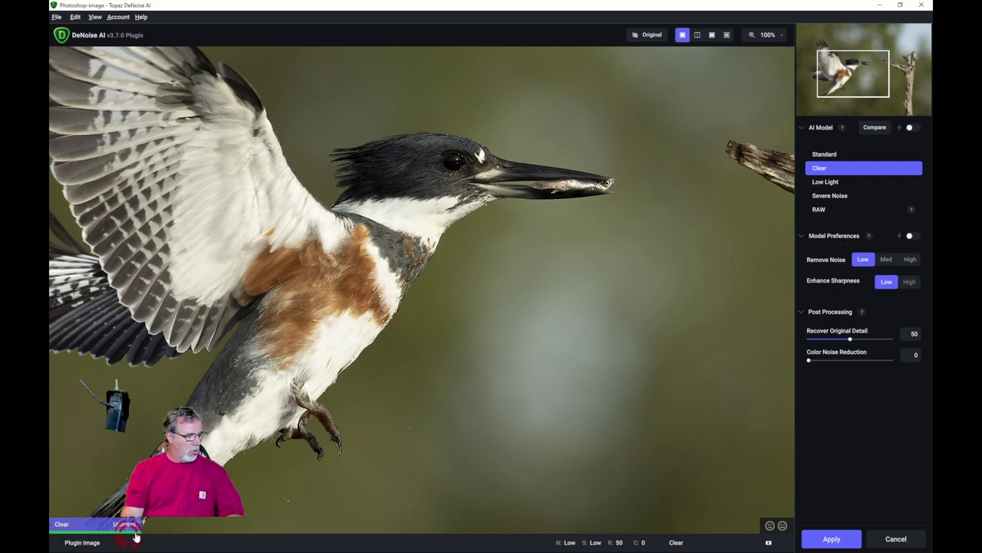
click(427, 232)
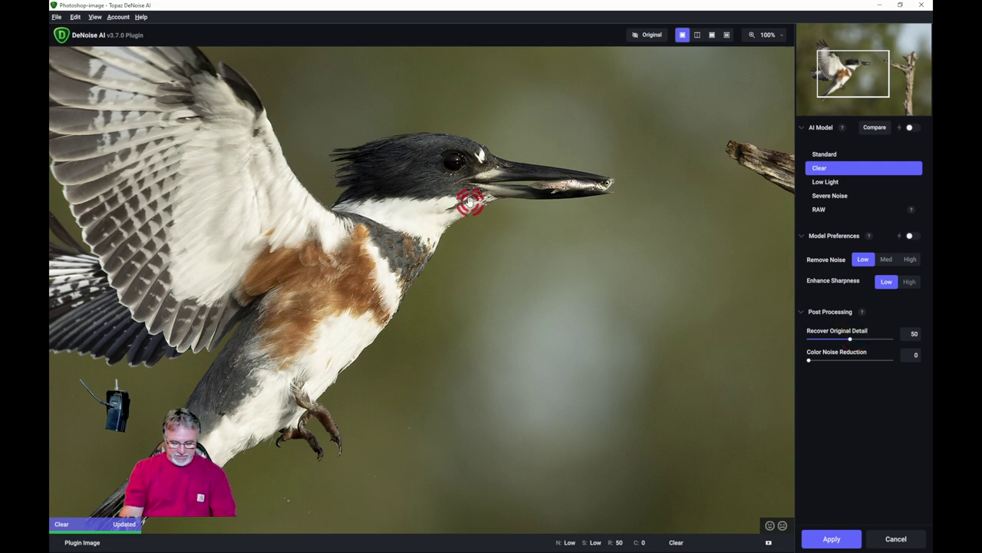
key(o)
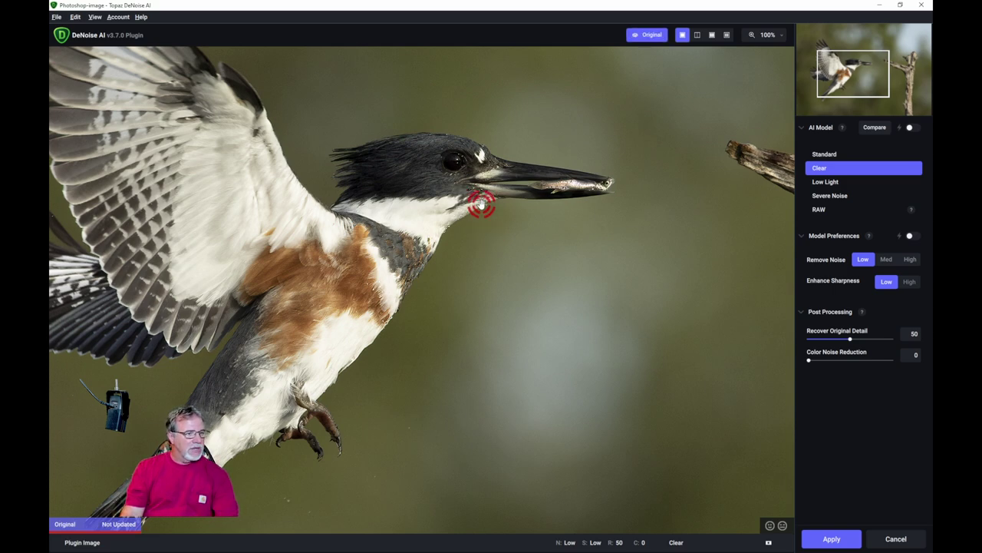
click(651, 35)
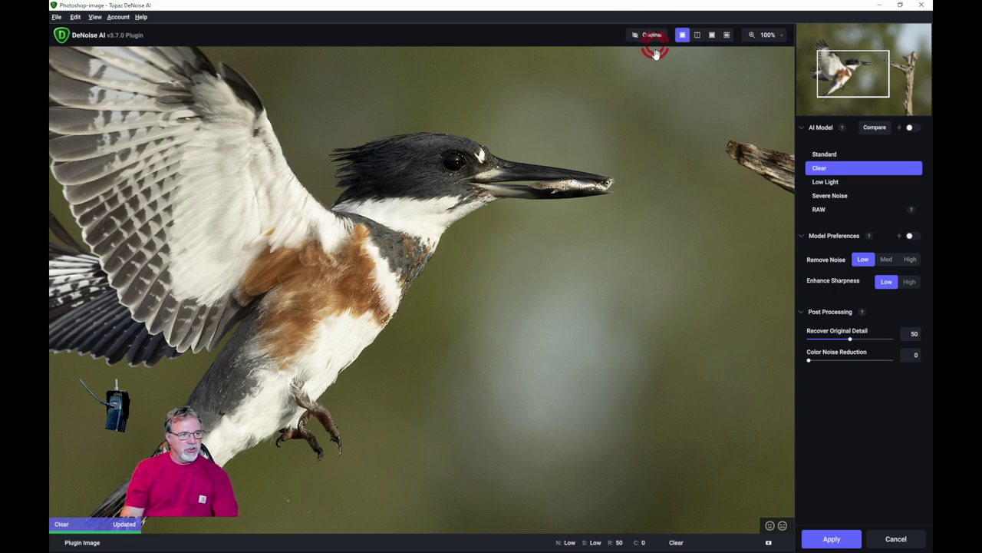
click(538, 314)
click(538, 315)
click(538, 315)
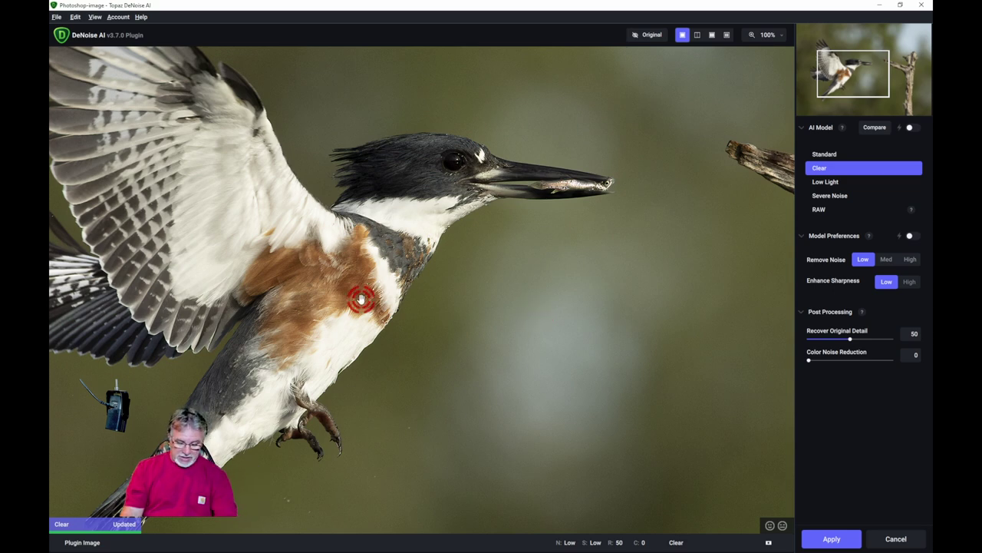
click(349, 423)
drag(349, 423, 309, 408)
drag(472, 439, 468, 434)
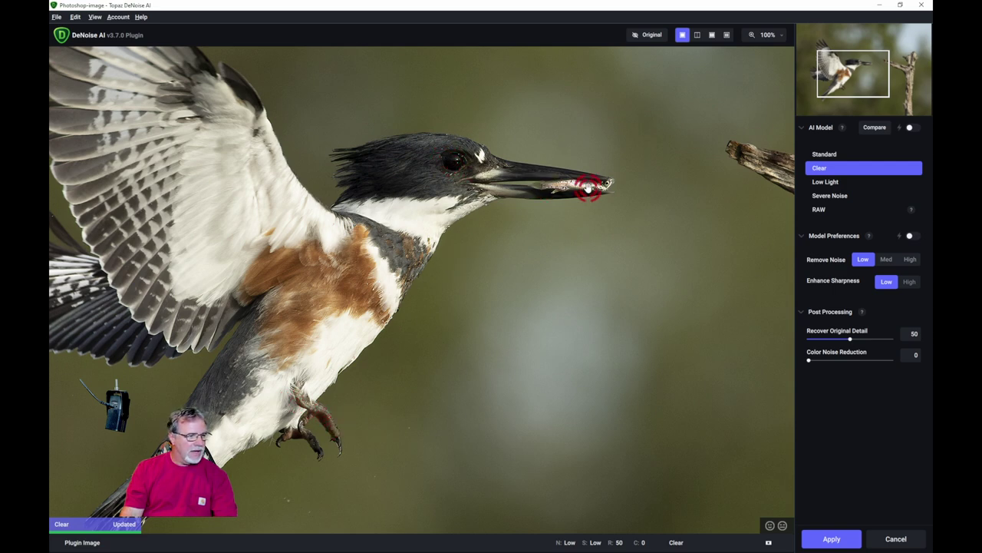
mouse_move(605, 186)
mouse_down()
mouse_move(632, 215)
mouse_move(609, 184)
mouse_move(617, 196)
mouse_up()
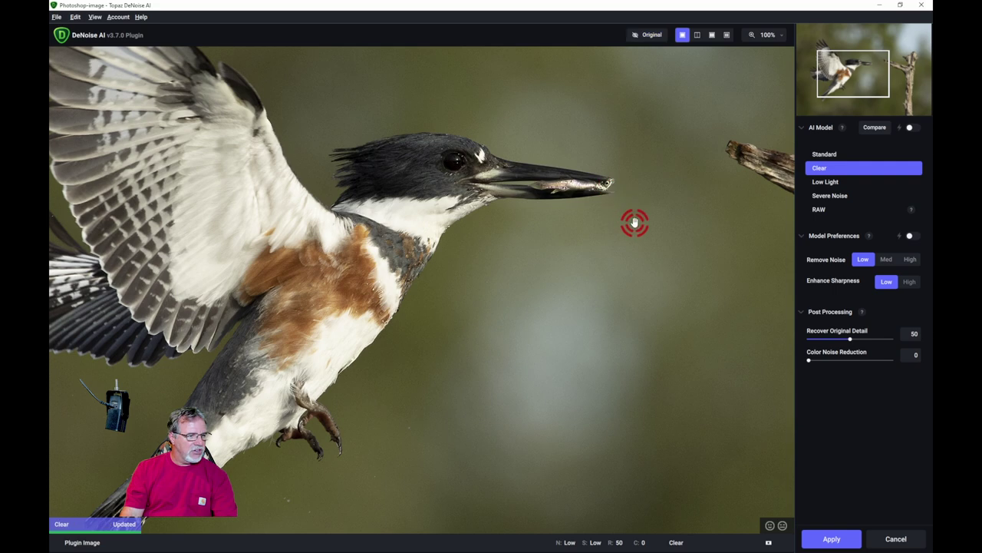
mouse_move(752, 175)
mouse_down()
mouse_move(761, 180)
mouse_move(759, 156)
mouse_move(737, 177)
mouse_up()
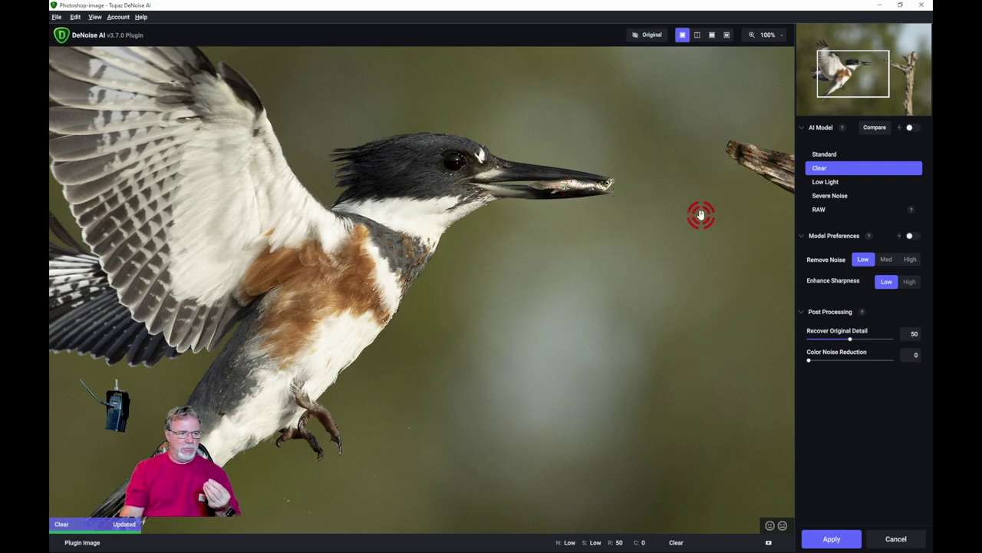
drag(674, 328, 586, 347)
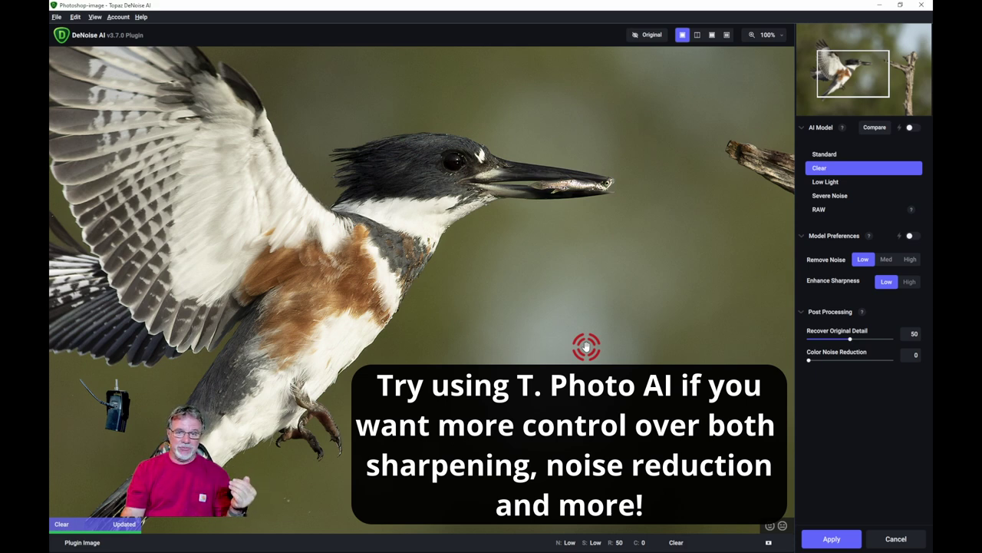
Compare before and after in split view, then apply the Clear model denoise.
click(696, 39)
drag(419, 274, 649, 286)
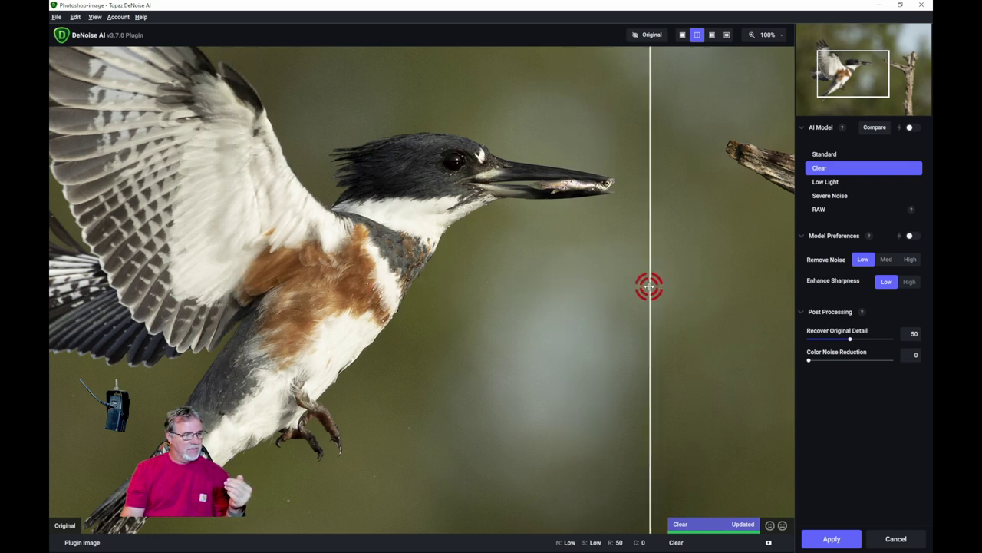
drag(649, 287, 52, 265)
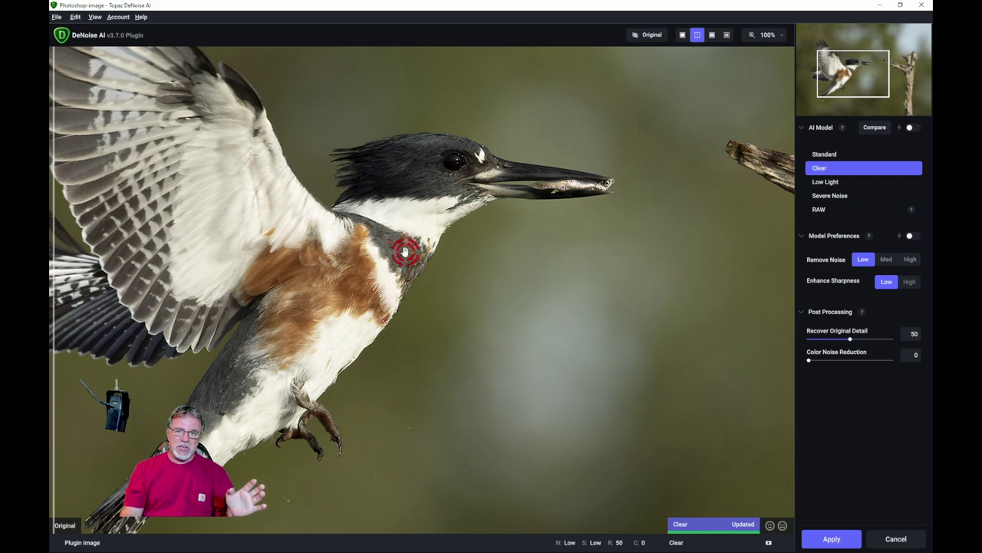
click(858, 539)
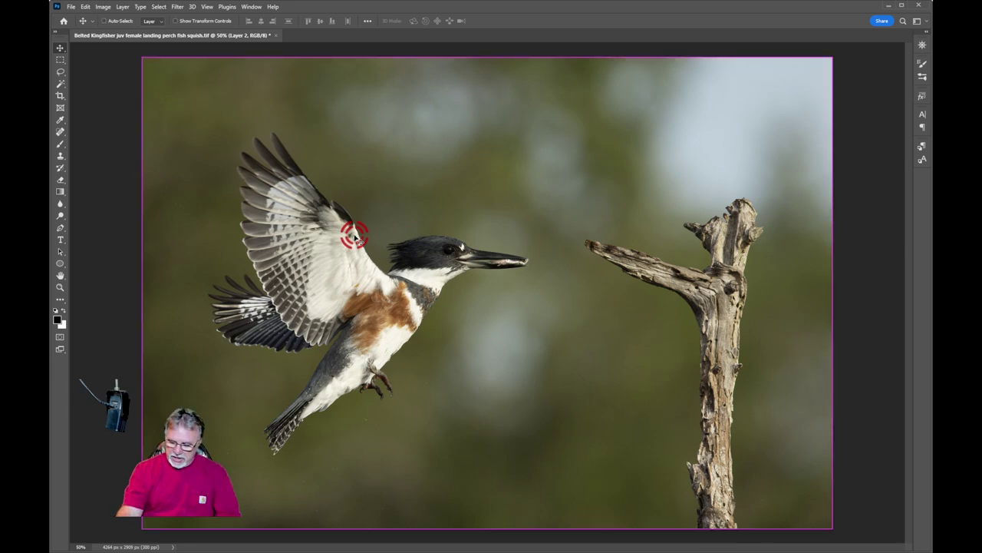
View the denoised image at 100% to check detail, then fit it on screen.
key(ctrl+plus)
key(ctrl+plus)
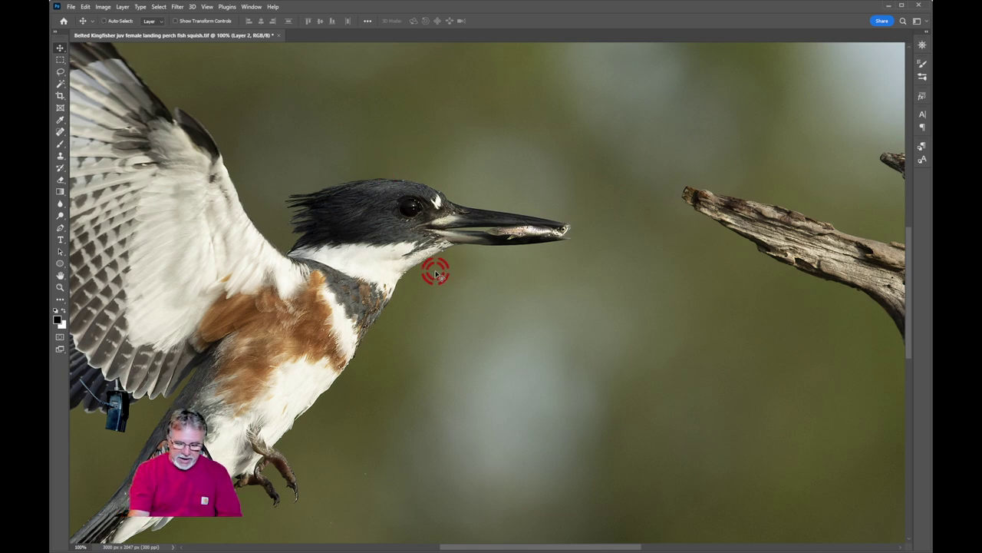
key(ctrl+minus)
key(ctrl+minus)
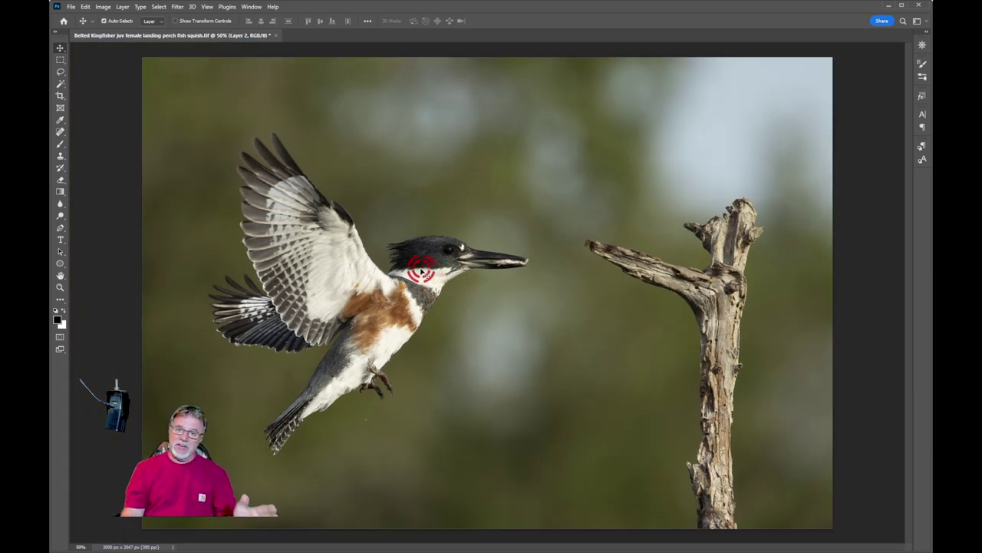
Set up a JPEG copy of the kingfisher image with 3000 appended to its file name.
click(70, 7)
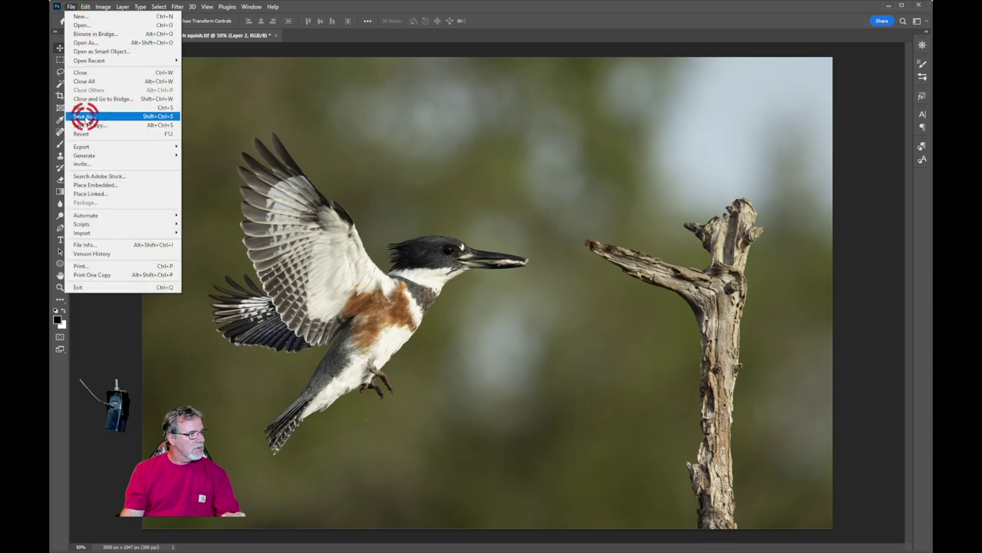
click(85, 117)
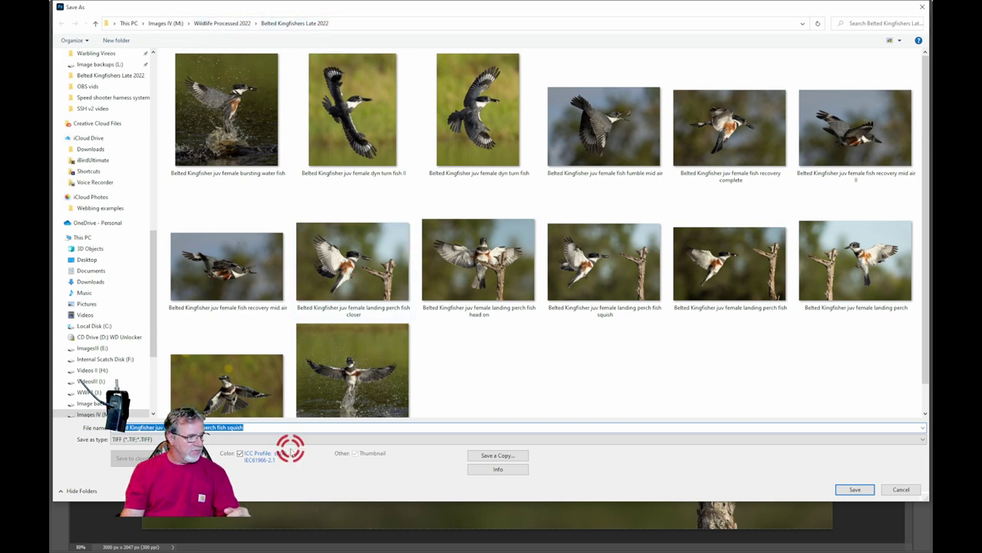
click(265, 428)
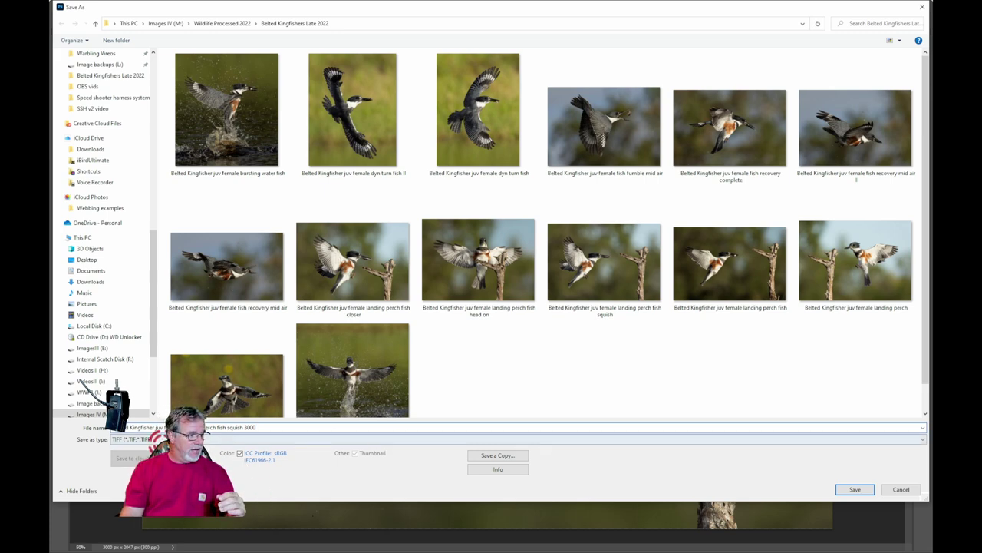
click(307, 439)
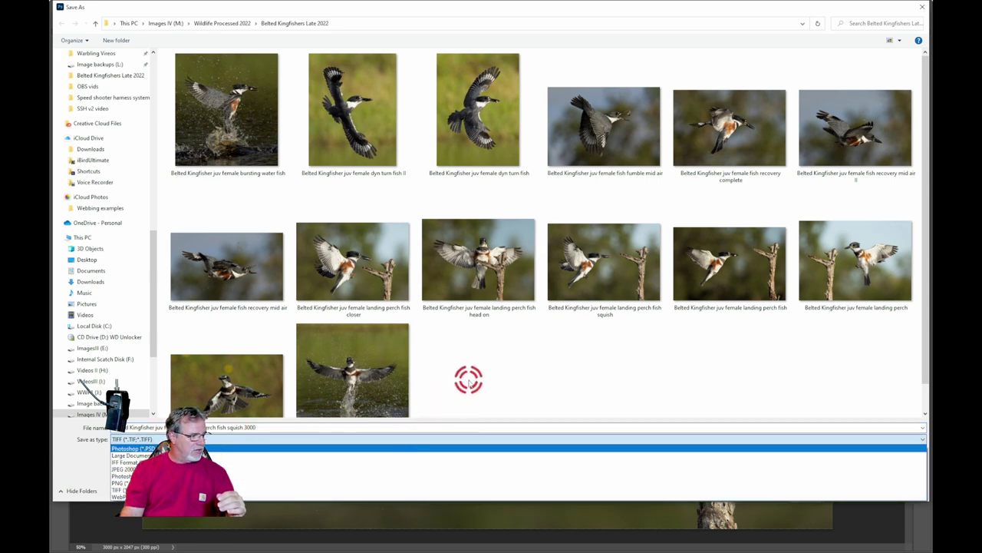
click(528, 437)
click(498, 455)
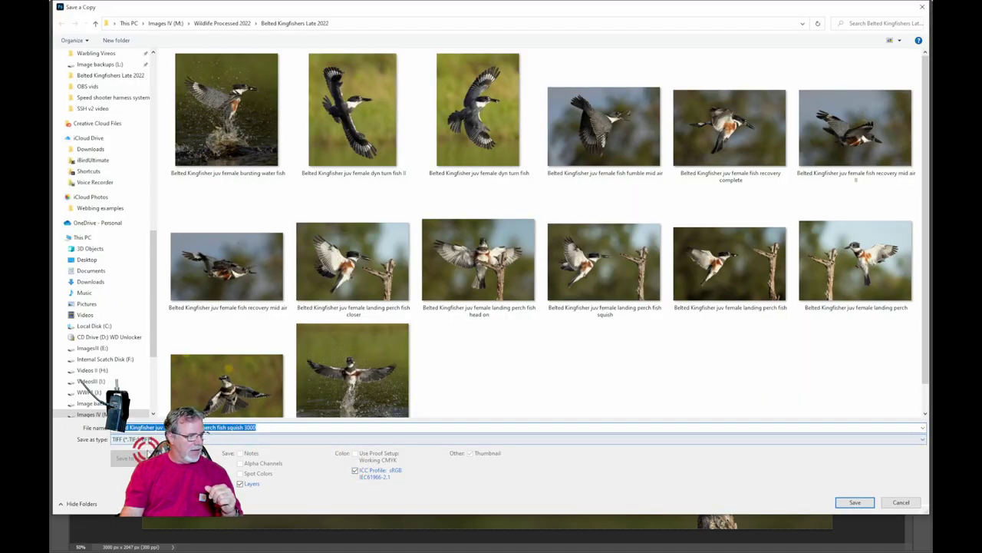
click(146, 440)
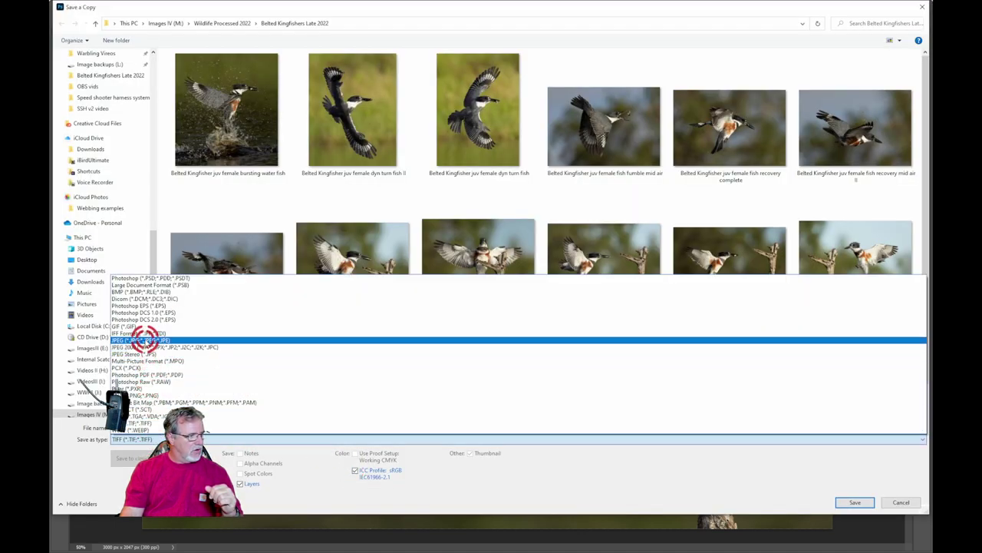
click(144, 339)
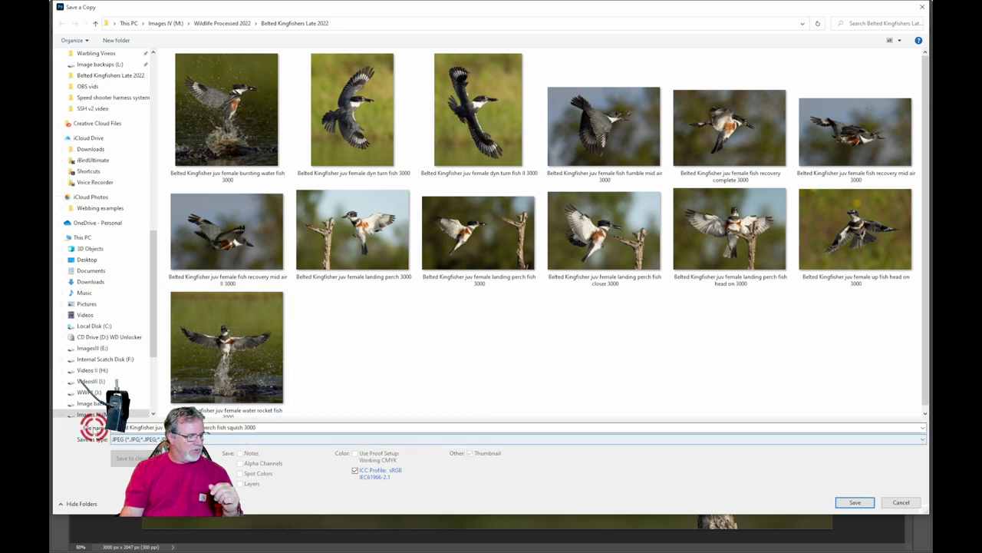
click(274, 427)
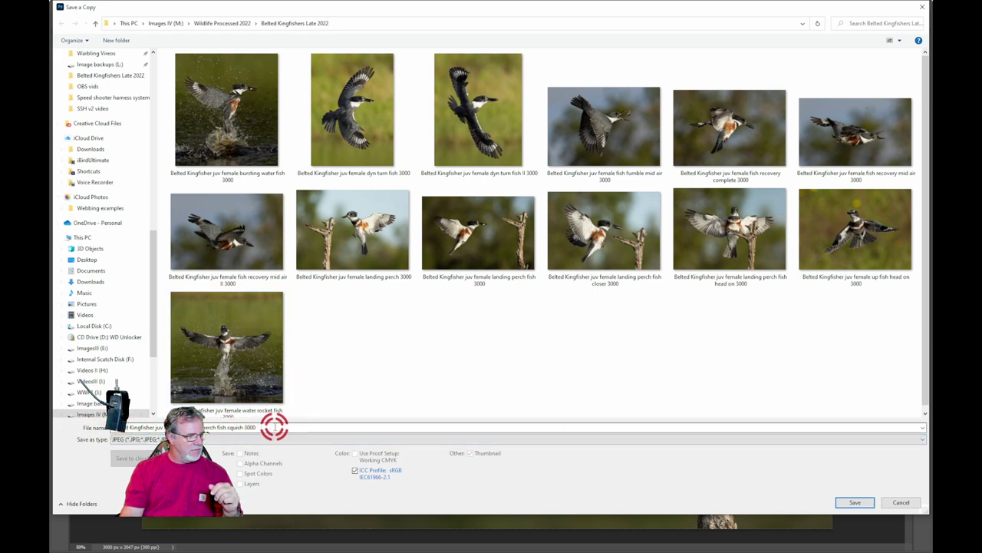
click(145, 445)
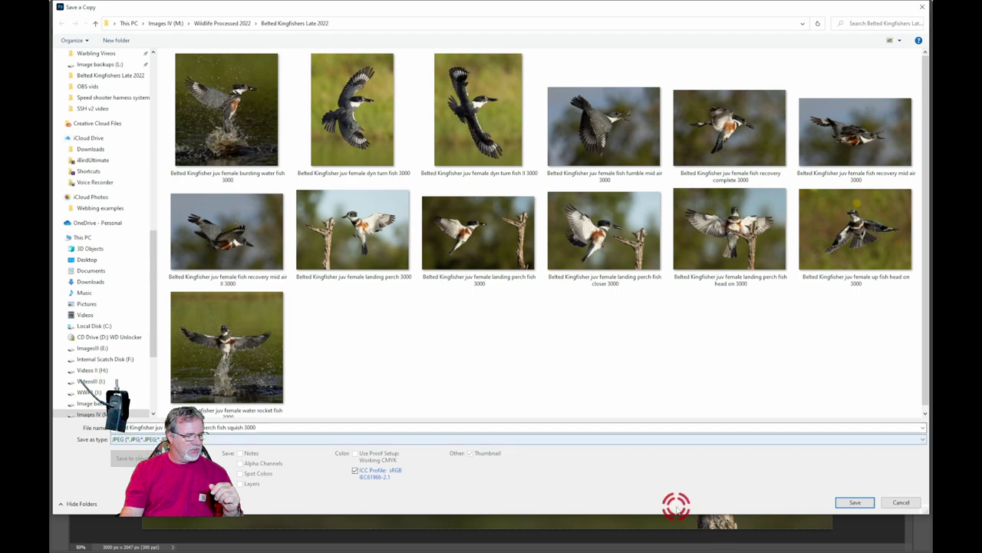
Save the JPEG copy at Quality 12 (Maximum) in Baseline (Standard) format.
click(855, 502)
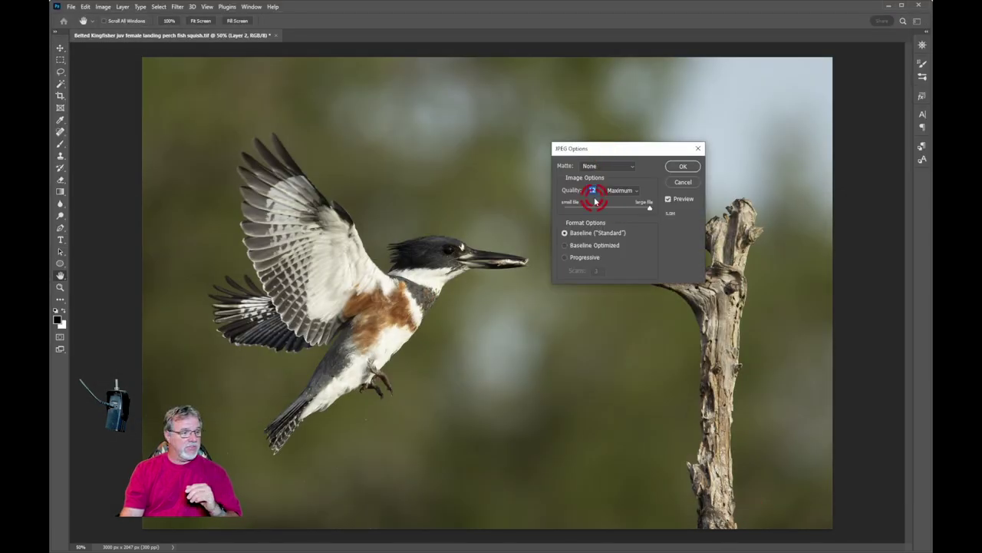
drag(607, 148, 508, 118)
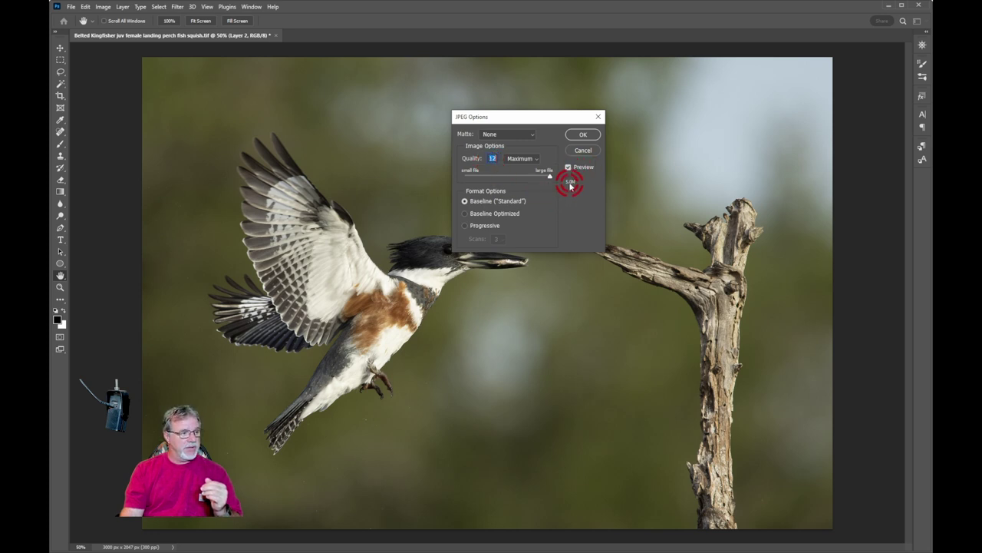
click(582, 135)
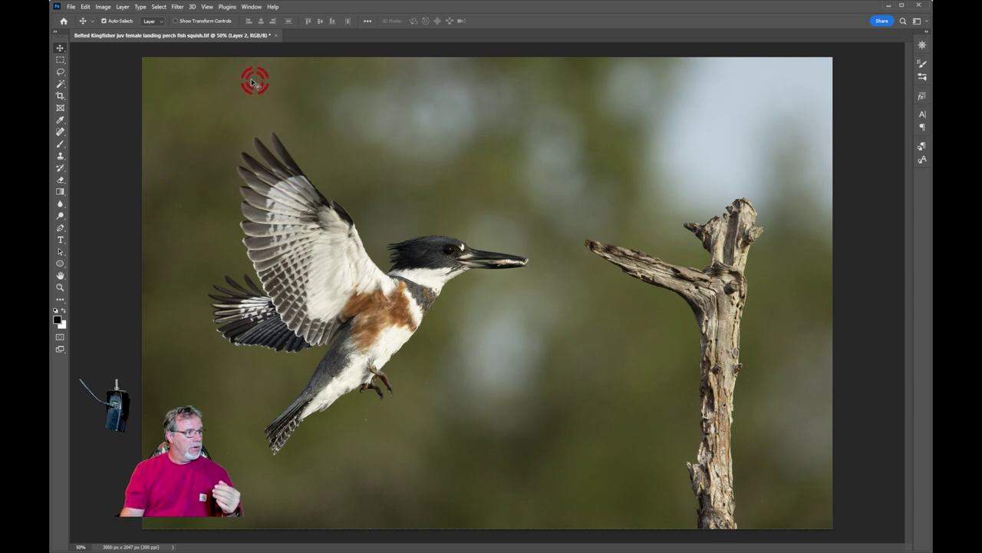
Close the kingfisher TIFF document without saving changes.
right_click(215, 36)
click(241, 59)
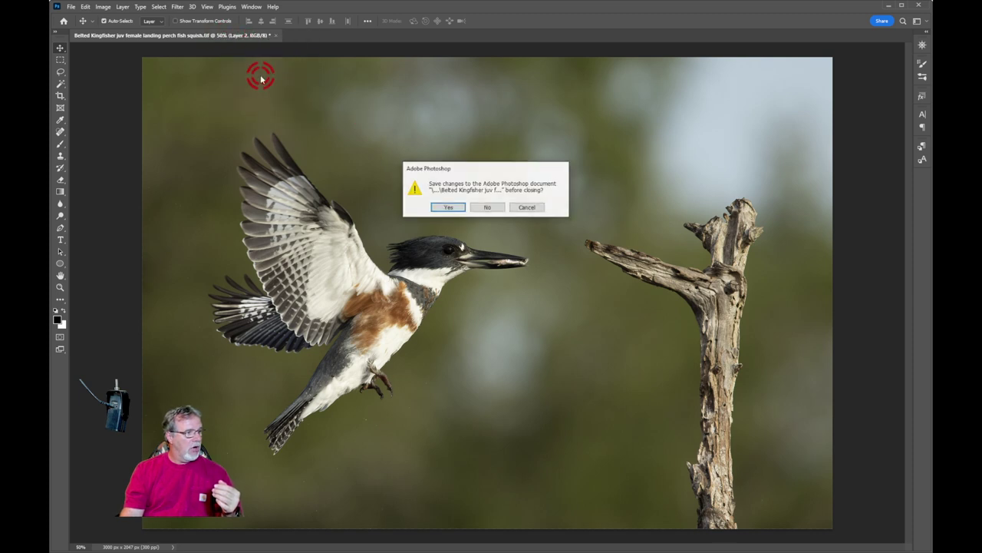
click(486, 208)
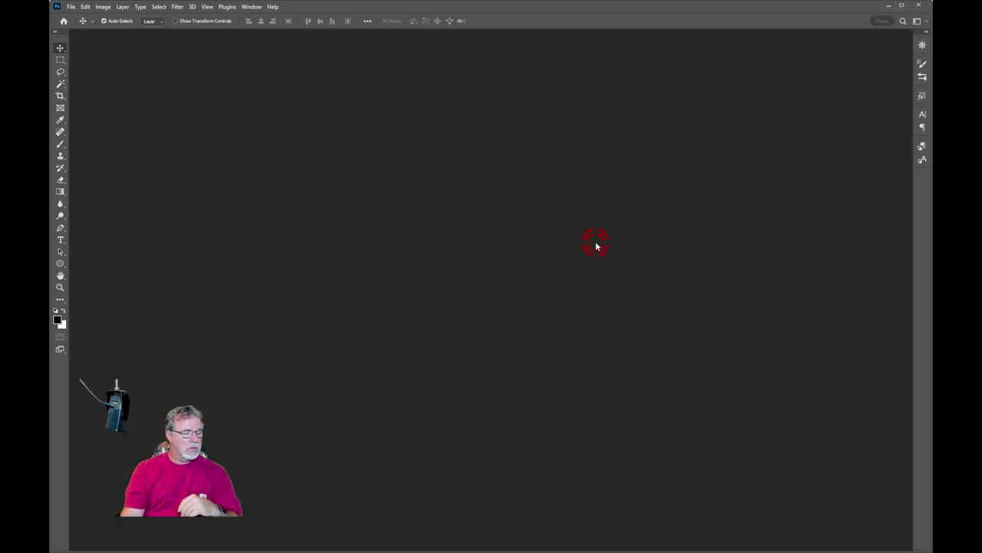
Browse the Belted Kingfishers Late 2022 folder, comparing the original TIF with the 3000 px JPEG.
click(72, 7)
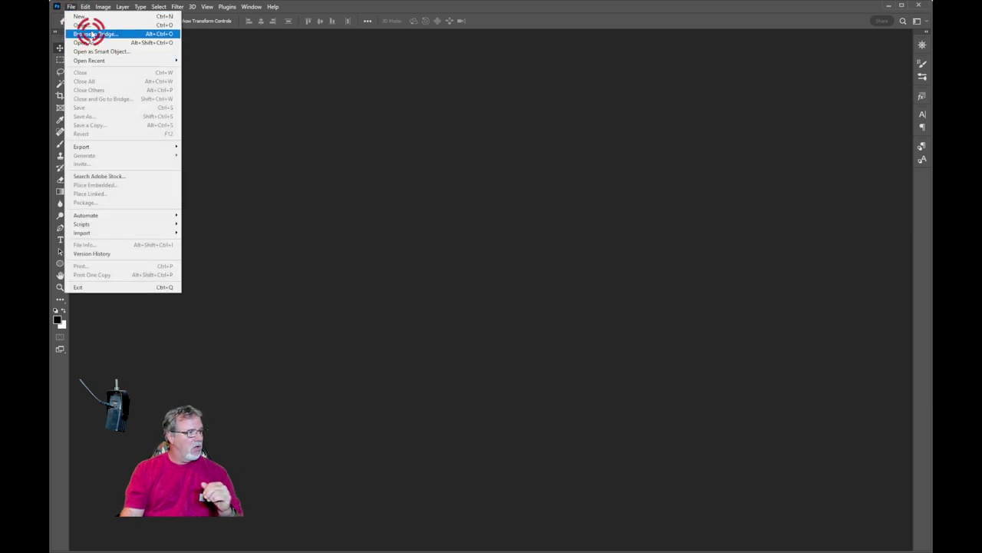
click(89, 26)
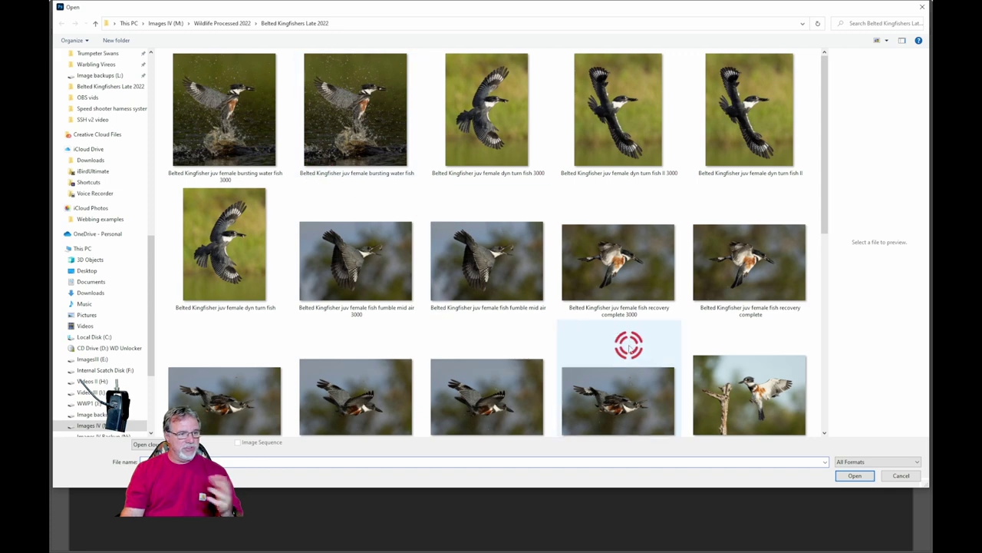
scroll(599, 316, down, 15)
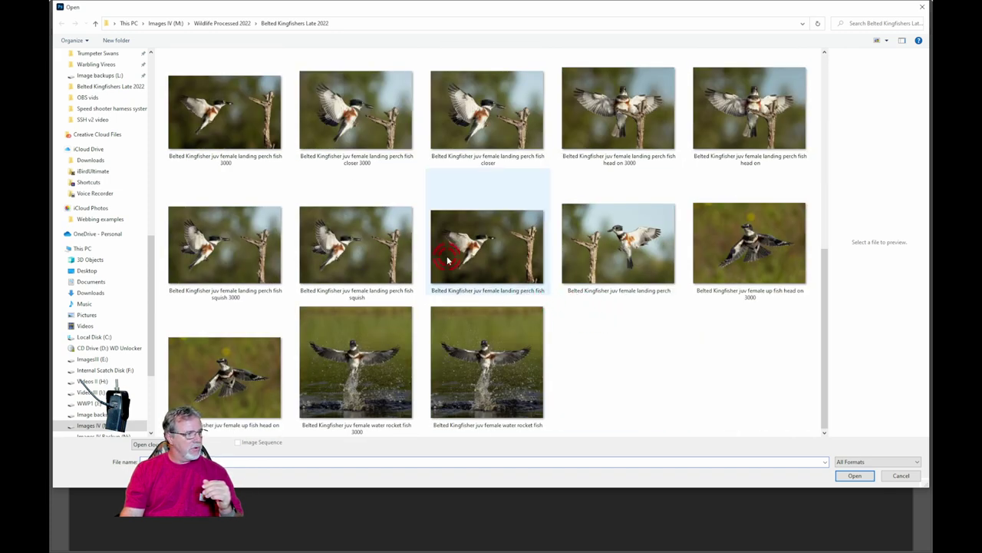
scroll(244, 201, up, 2)
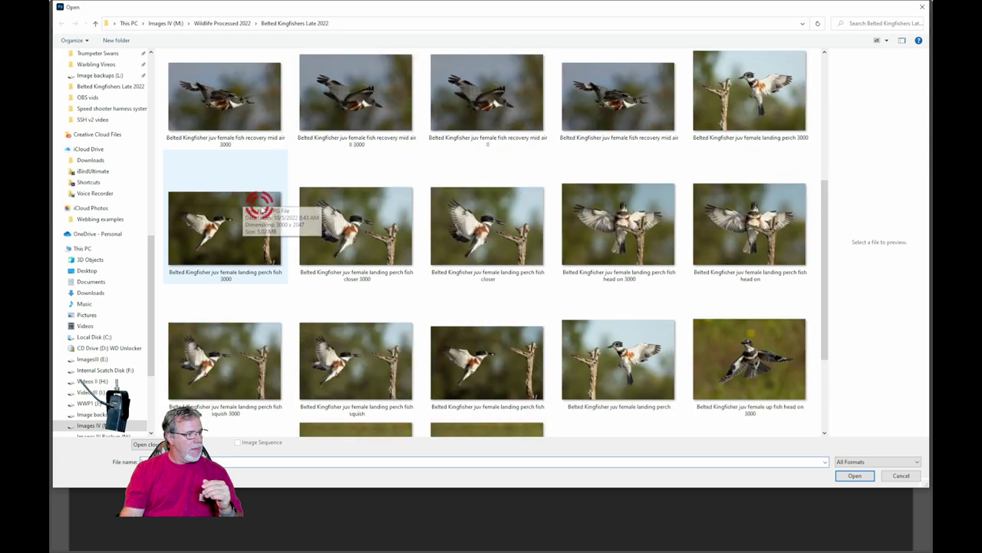
scroll(288, 216, up, 4)
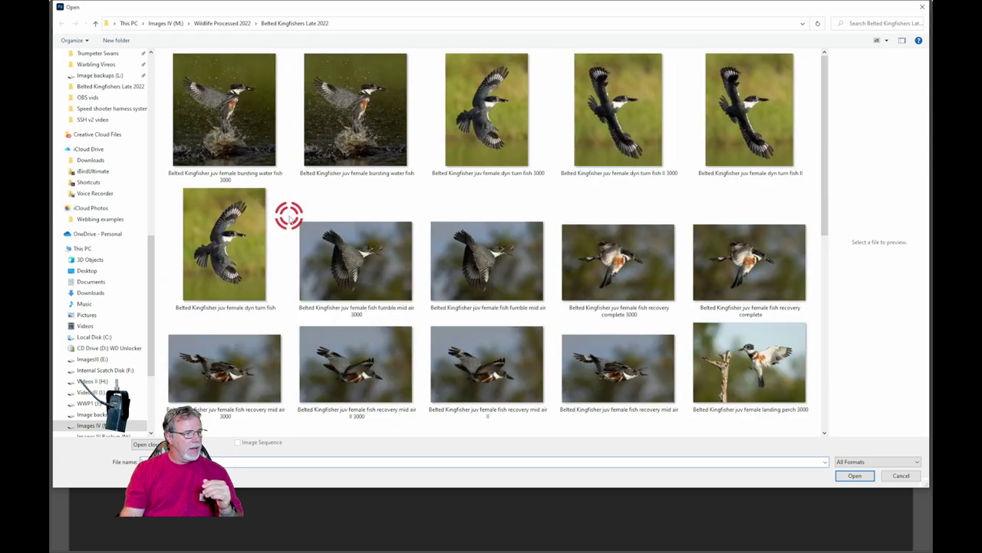
scroll(288, 216, down, 5)
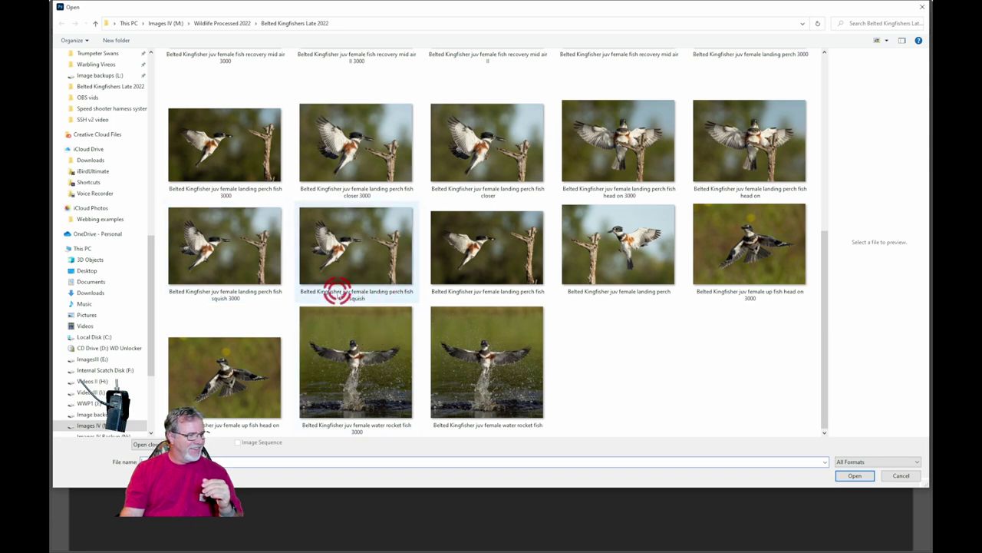
mouse_move(345, 246)
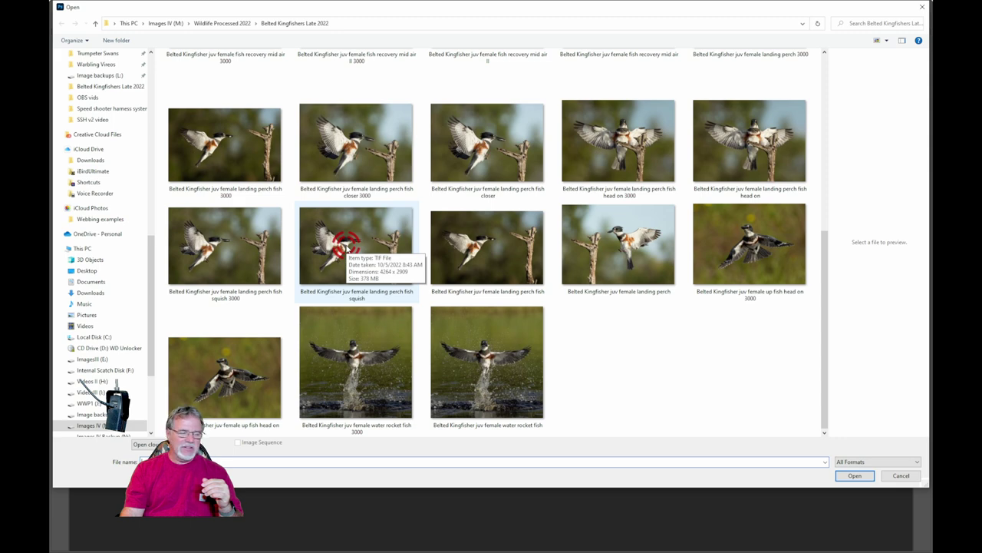
mouse_move(221, 251)
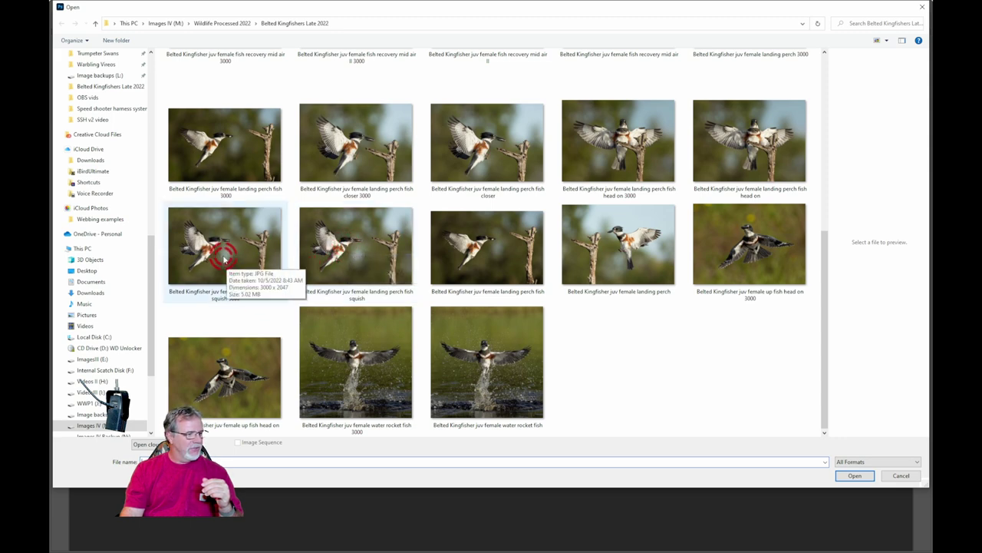
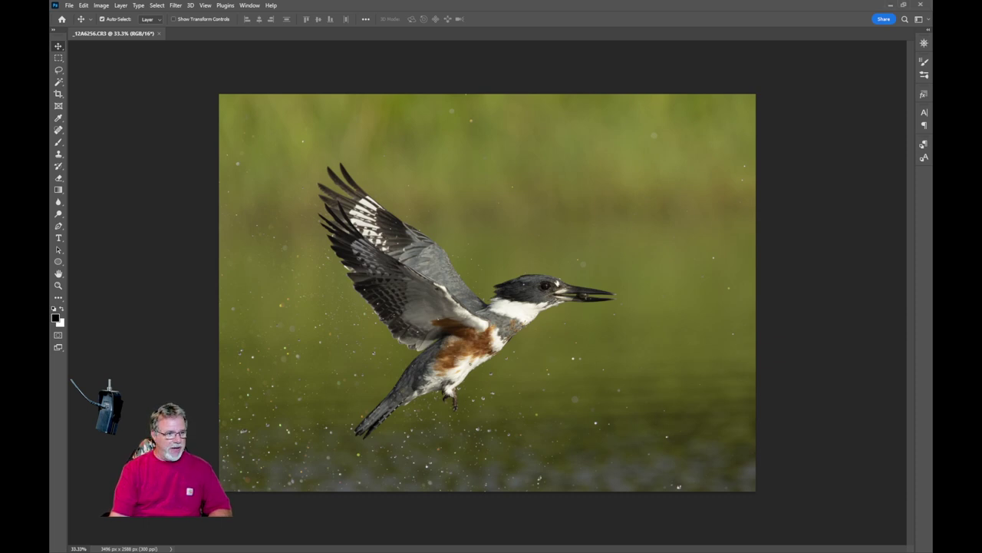
Open the Actions panel beside the photo and expand the Basic Workflow TIFF action.
key(alt+F9)
drag(786, 148, 797, 118)
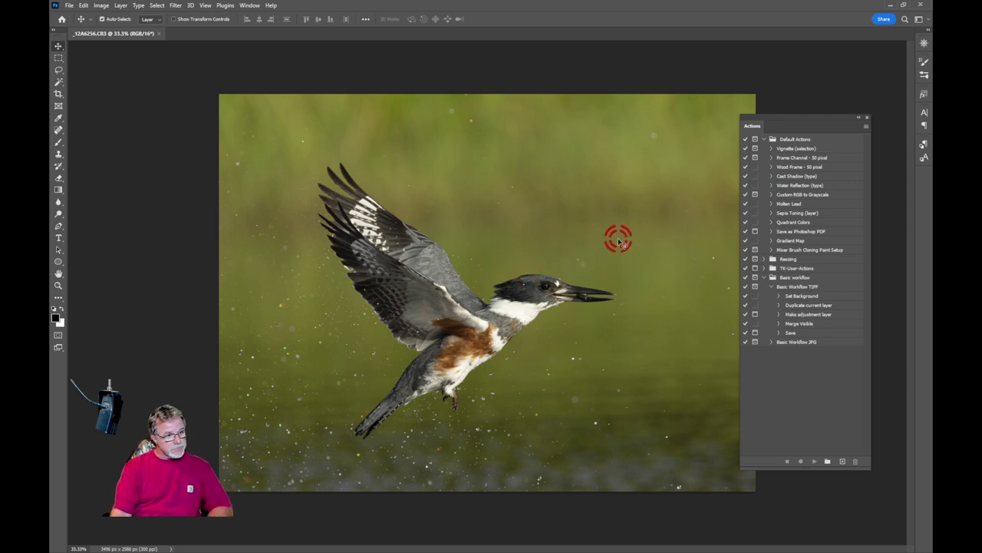
click(771, 286)
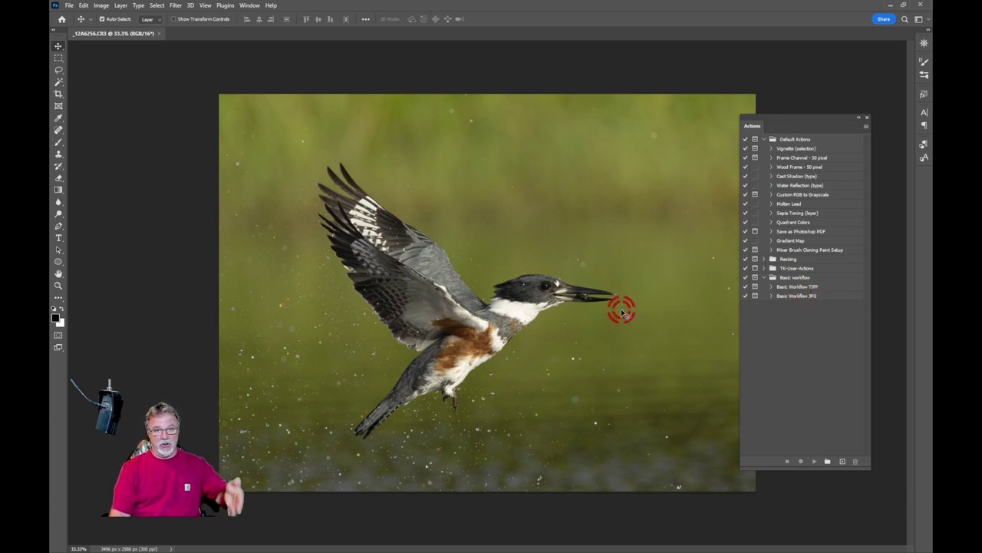
click(771, 286)
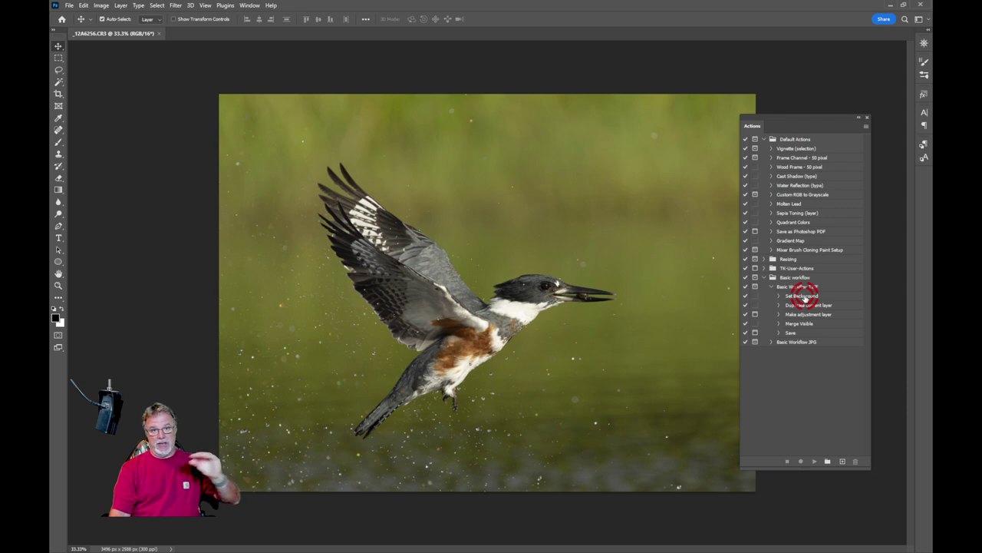
Inspect the Set Background and Make adjustment layer details, then expand Basic Workflow JPG.
click(779, 296)
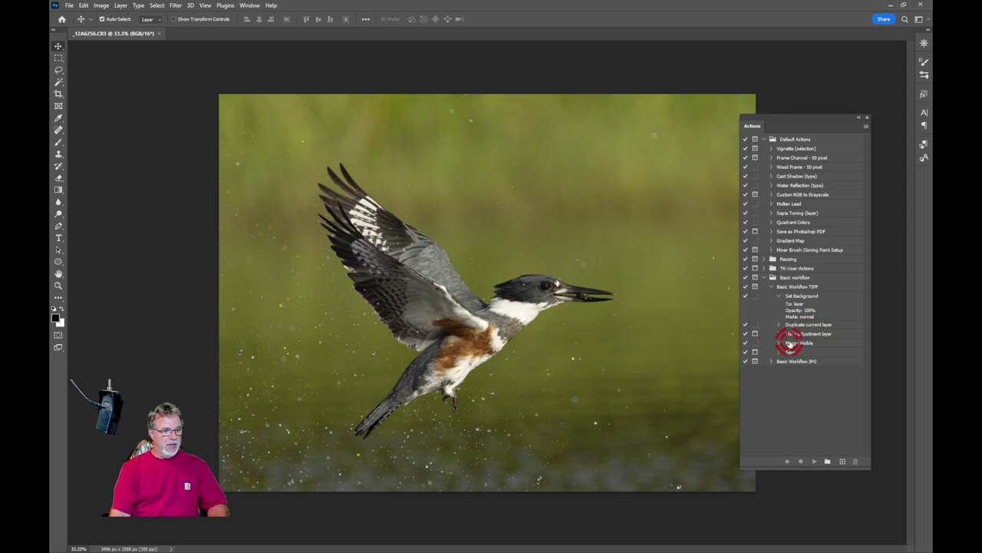
click(779, 333)
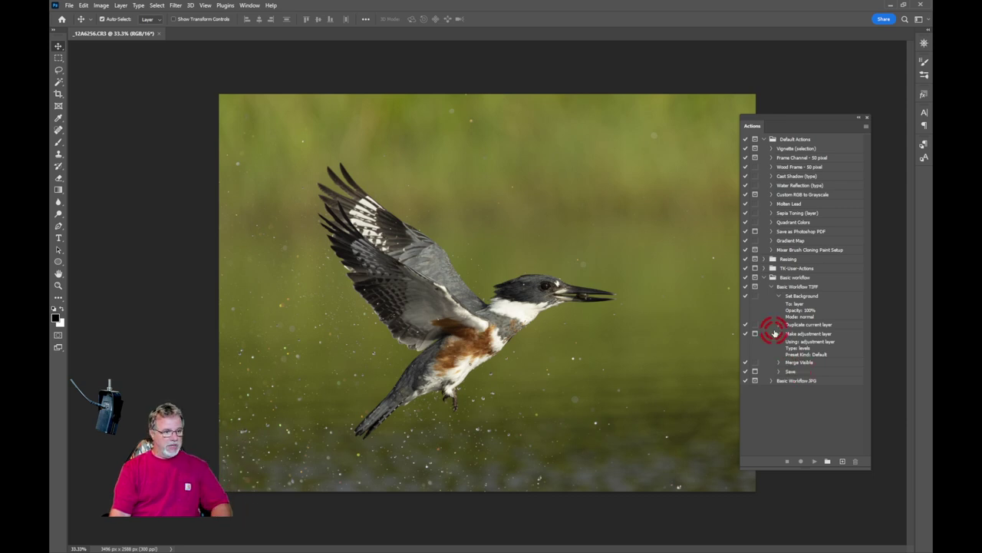
click(772, 286)
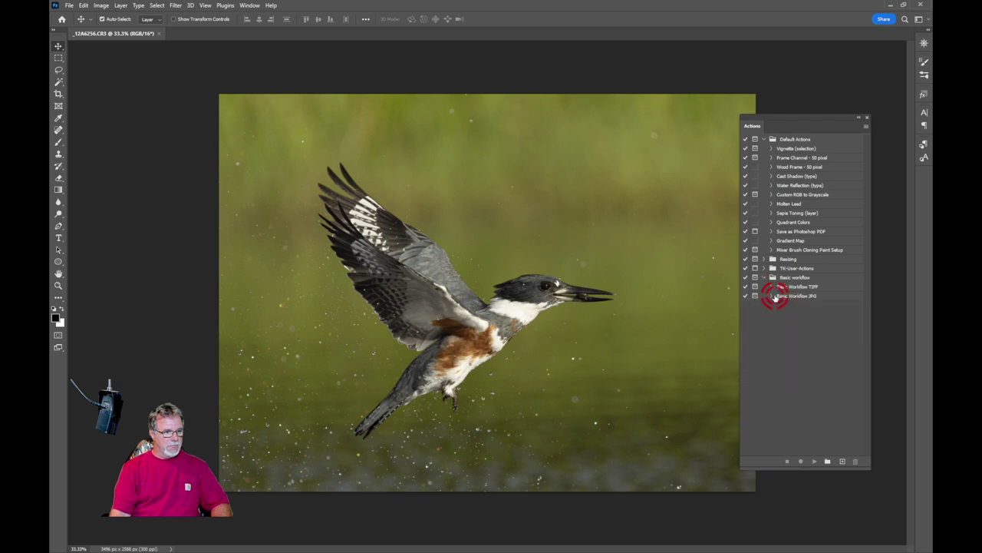
click(772, 295)
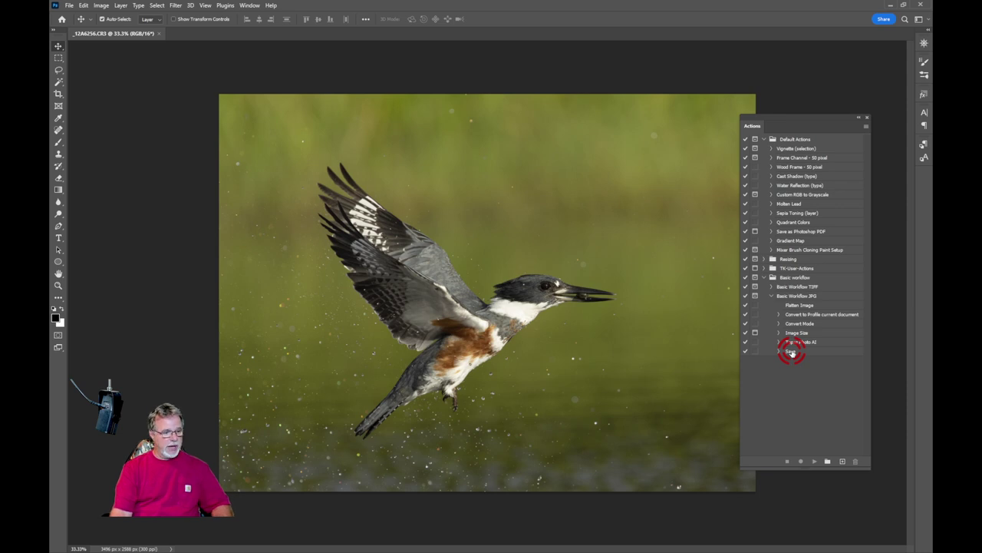
Collapse the Basic Workflow JPG steps and bring up the Actions panel menu.
click(764, 277)
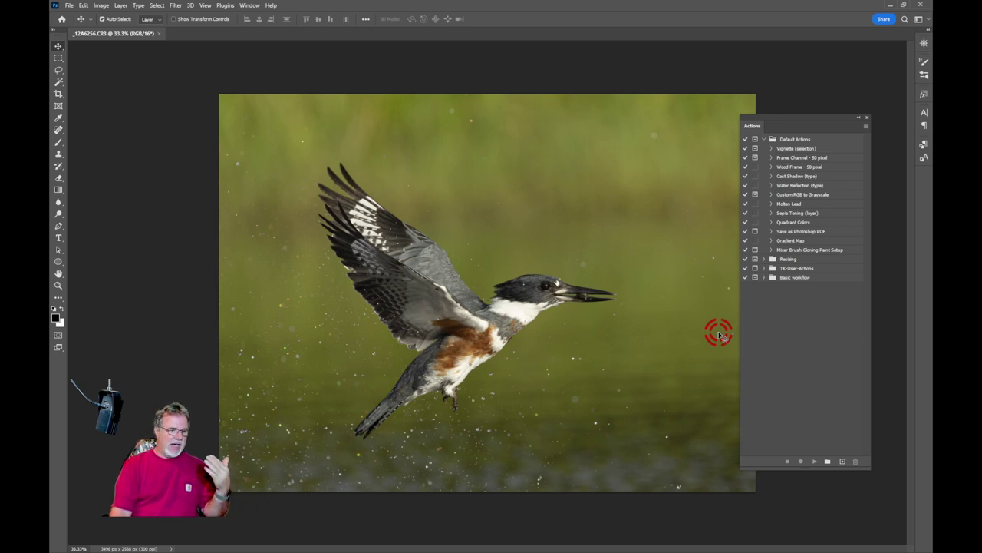
click(763, 277)
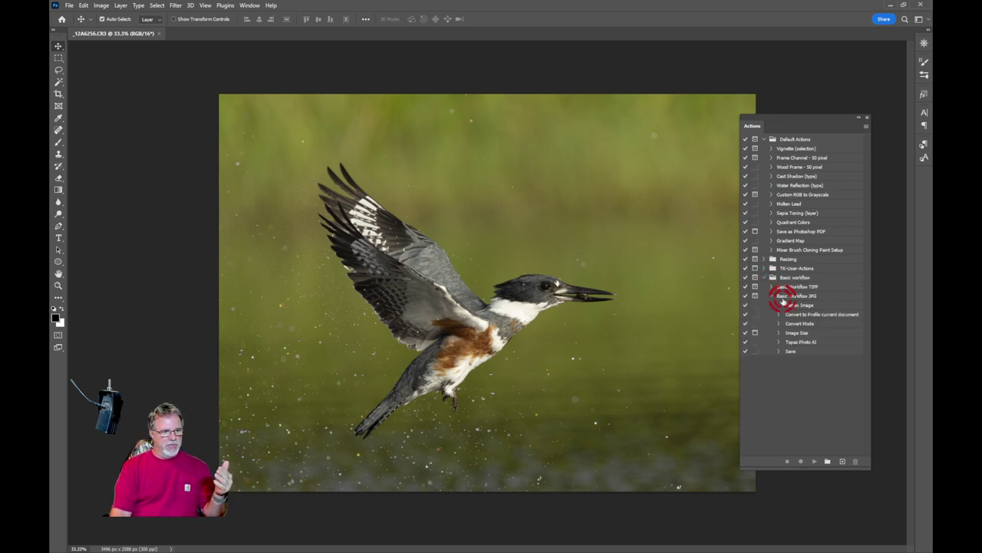
click(771, 296)
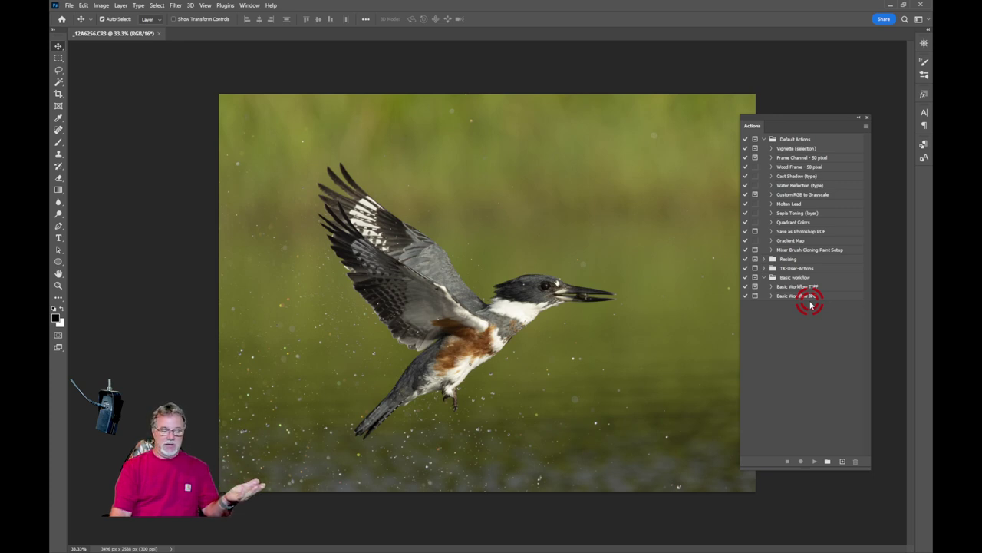
click(866, 126)
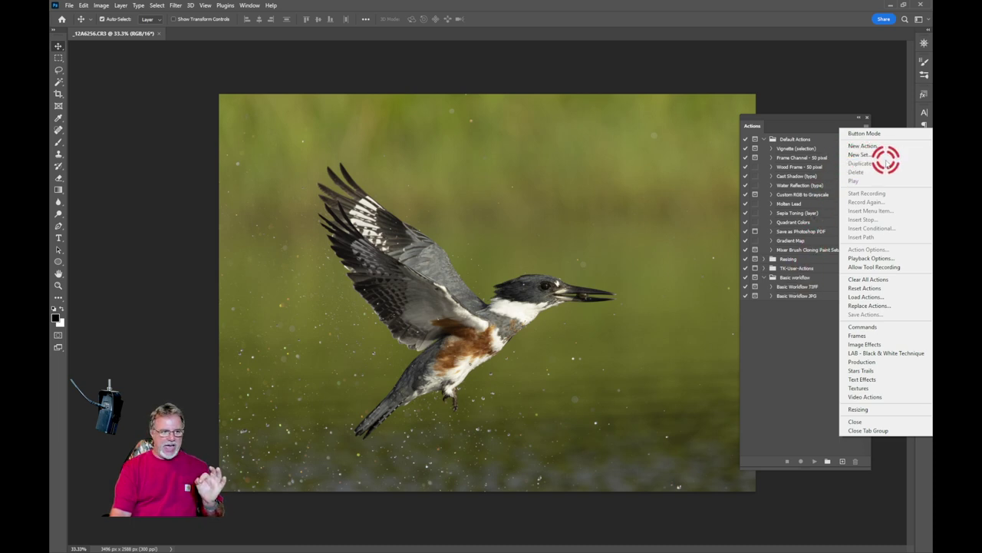
Create a new action 'Basic workflow TIFF 2' in the Basic workflow set and begin recording.
click(673, 373)
click(791, 278)
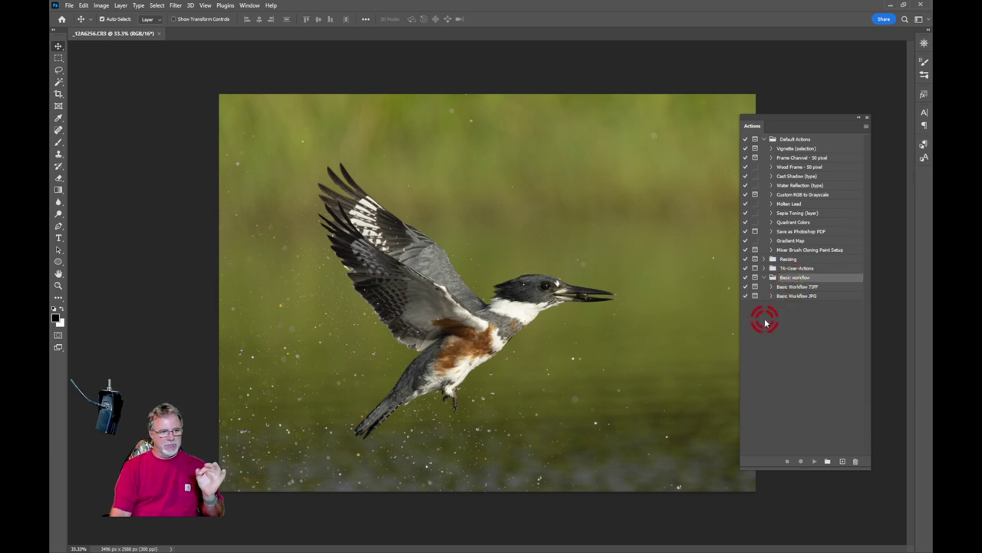
click(865, 125)
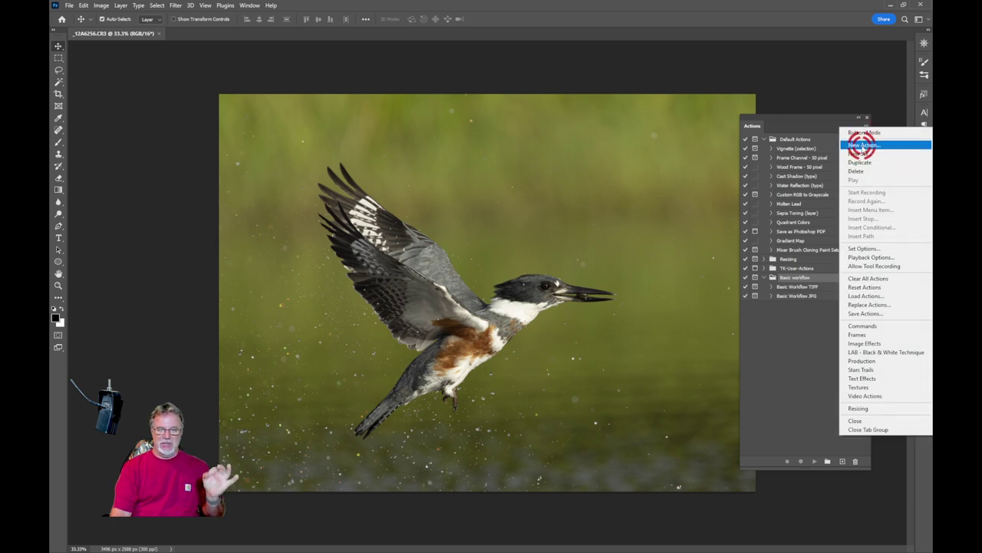
click(862, 145)
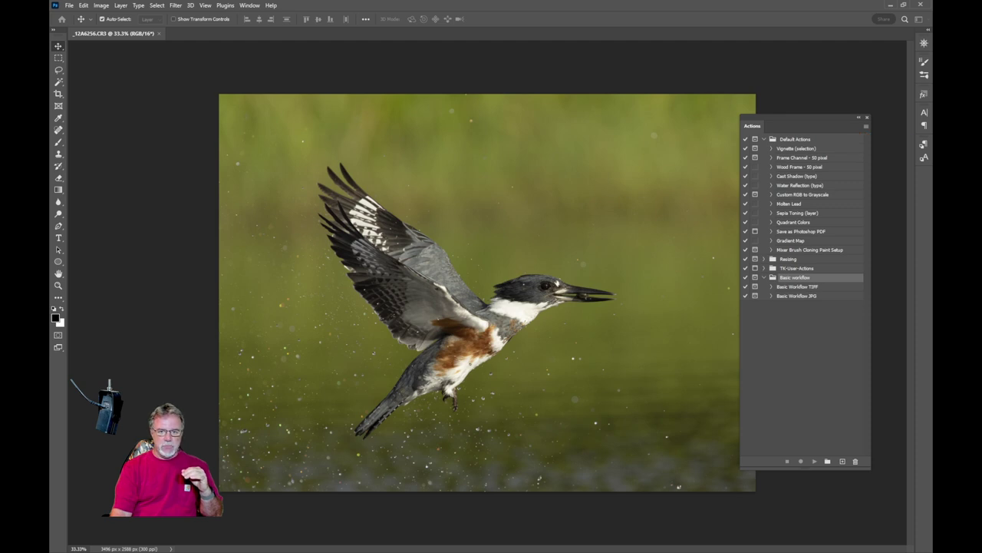
drag(708, 84, 613, 132)
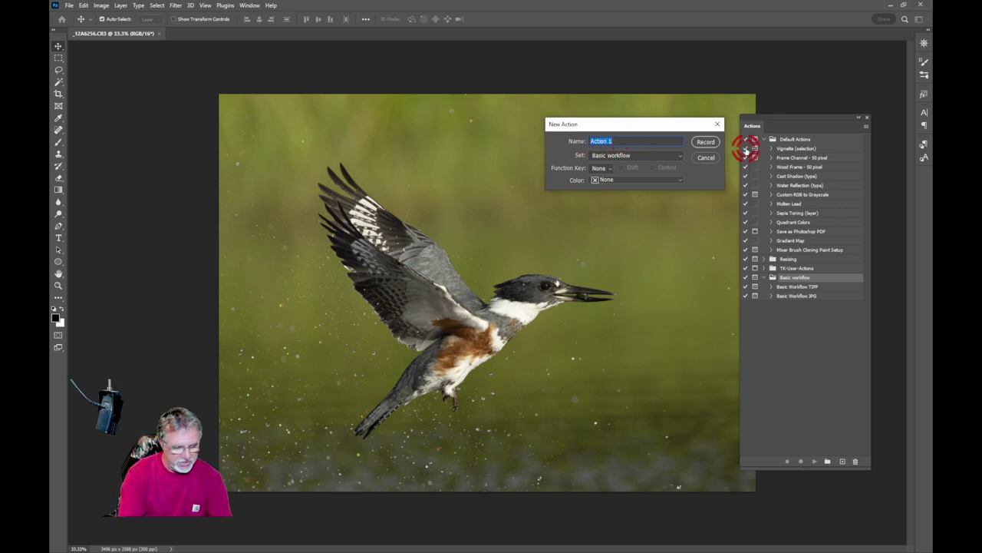
text(Basic workflow TIF)
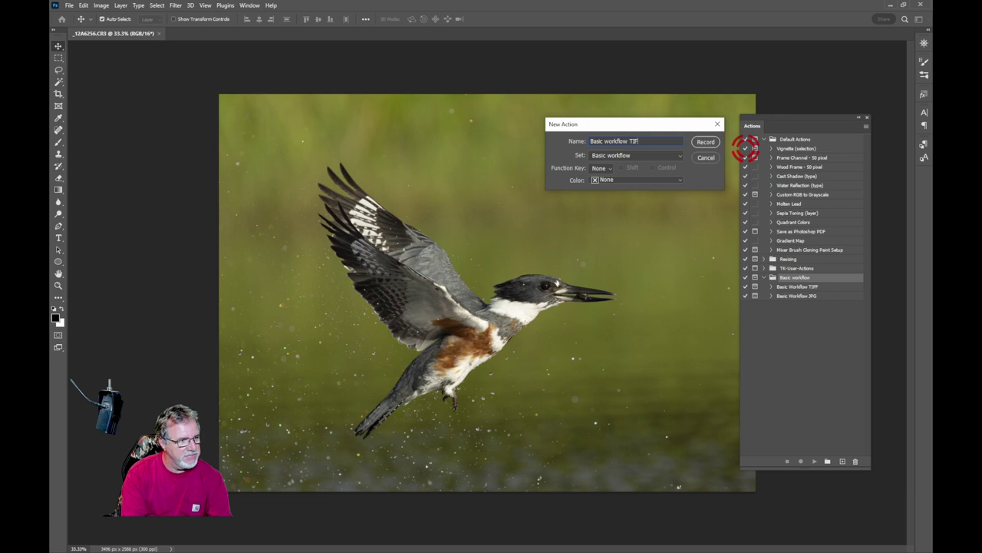
text(F 2)
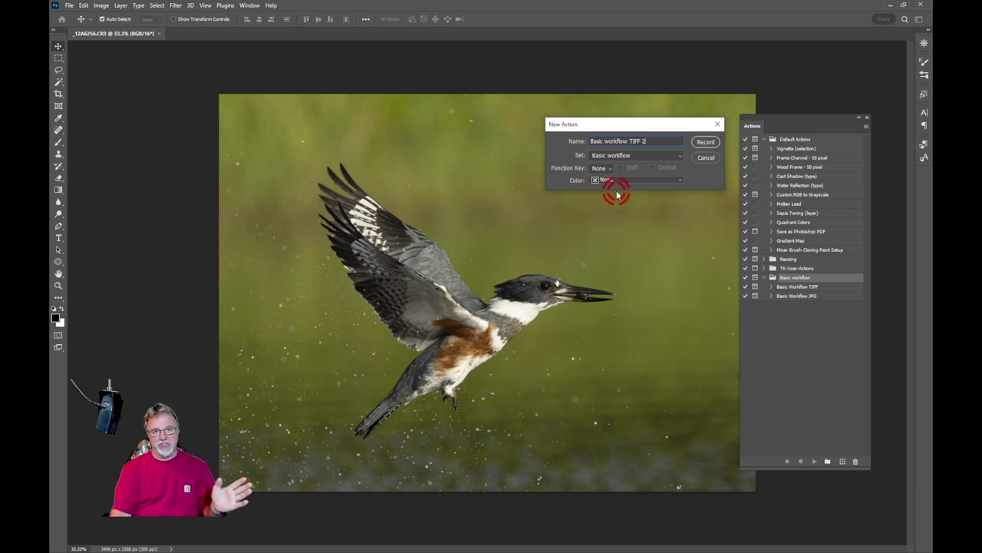
click(706, 143)
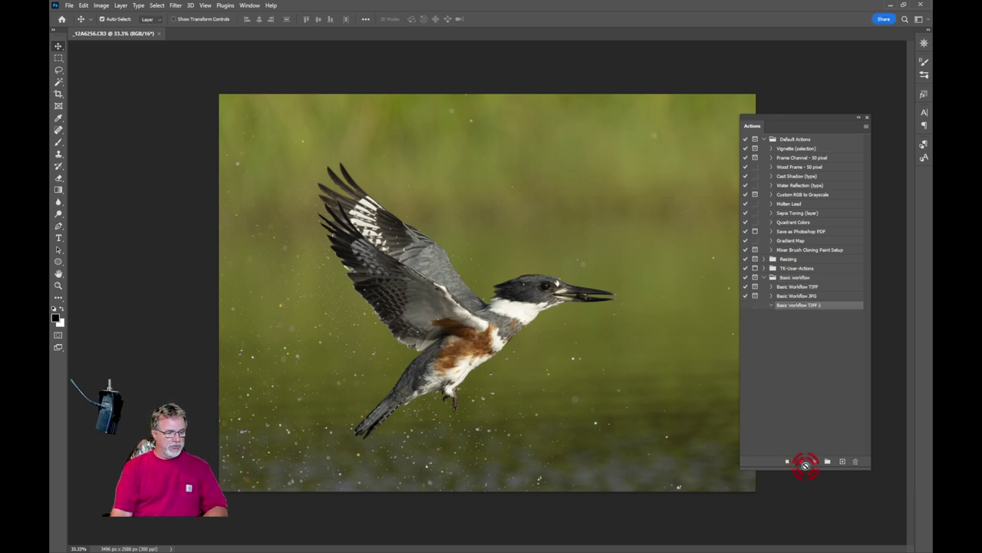
Move the Actions panel off to the right so only the kingfisher photo shows.
click(799, 461)
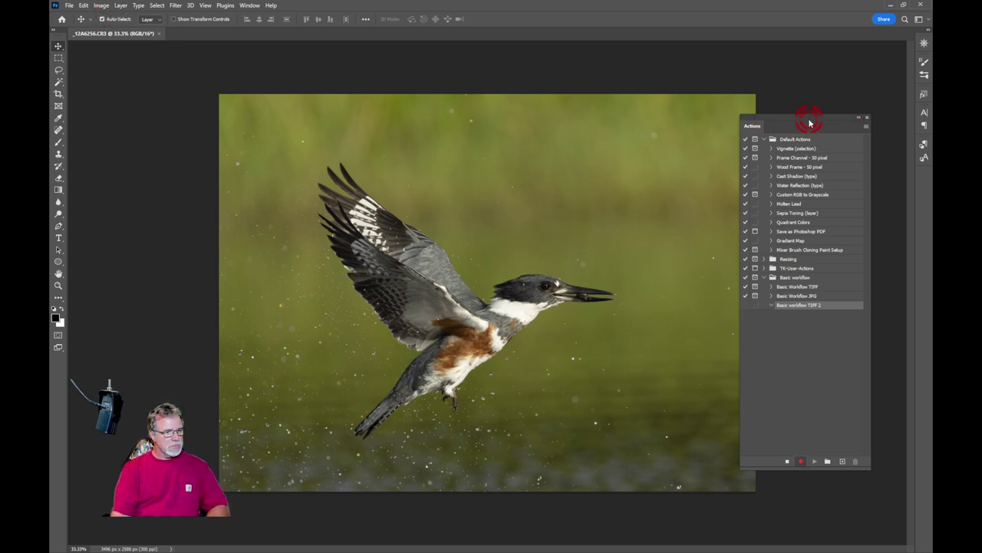
drag(808, 119, 932, 123)
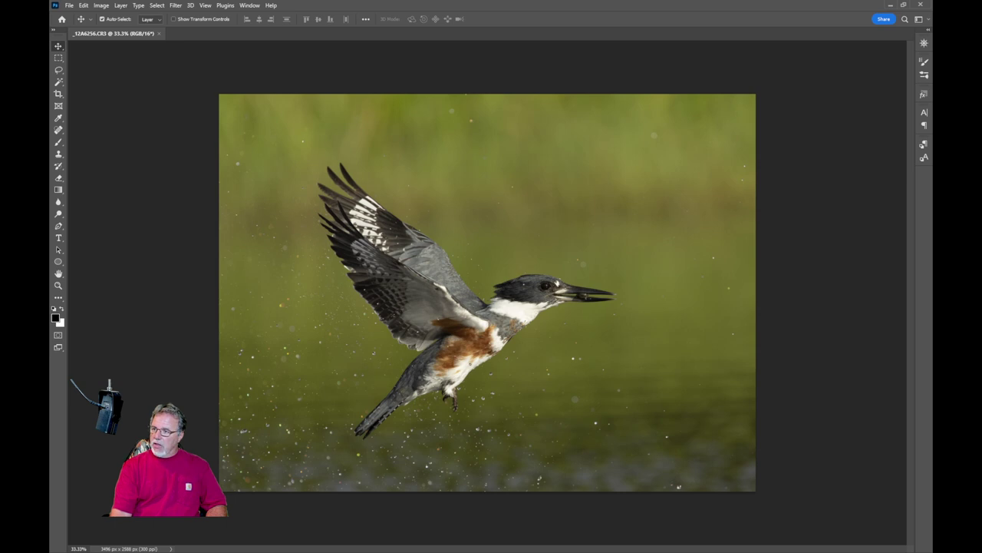
Unlock Background into Layer 0, duplicate it as Layer 0 copy, and dock Properties and Adjustments.
key(F7)
drag(854, 72, 840, 99)
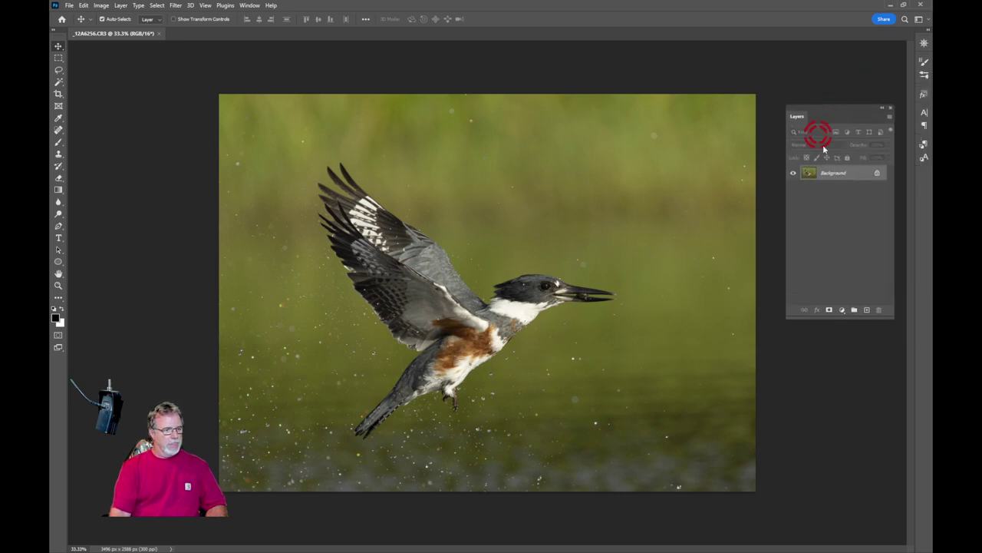
click(879, 173)
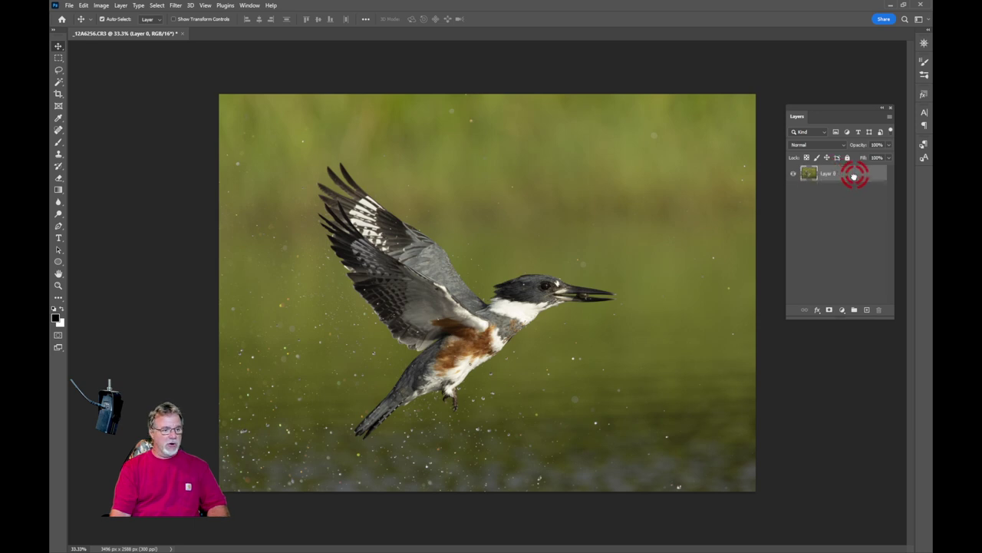
drag(854, 177, 866, 311)
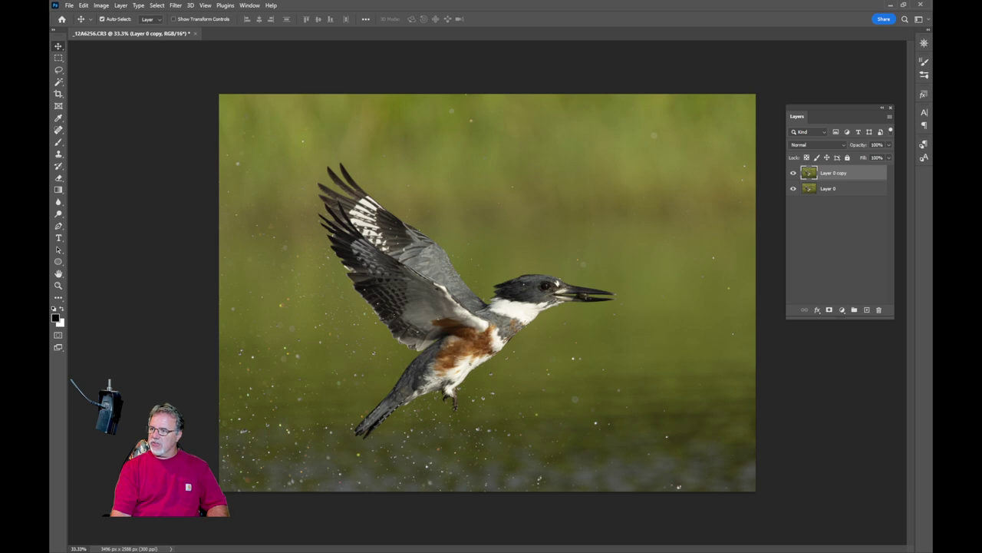
drag(924, 75, 637, 83)
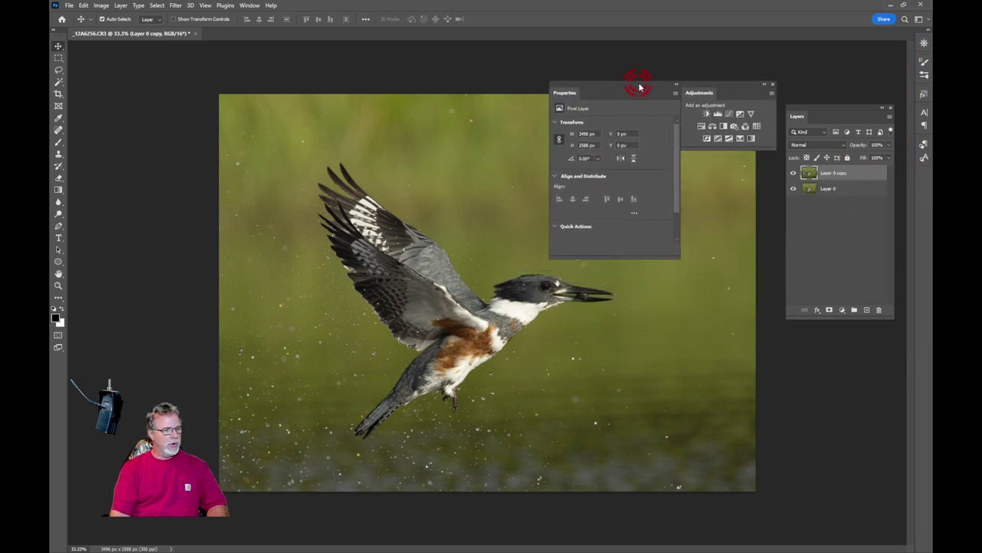
Add a Levels adjustment layer with output black 2 and check highlight clipping.
click(717, 114)
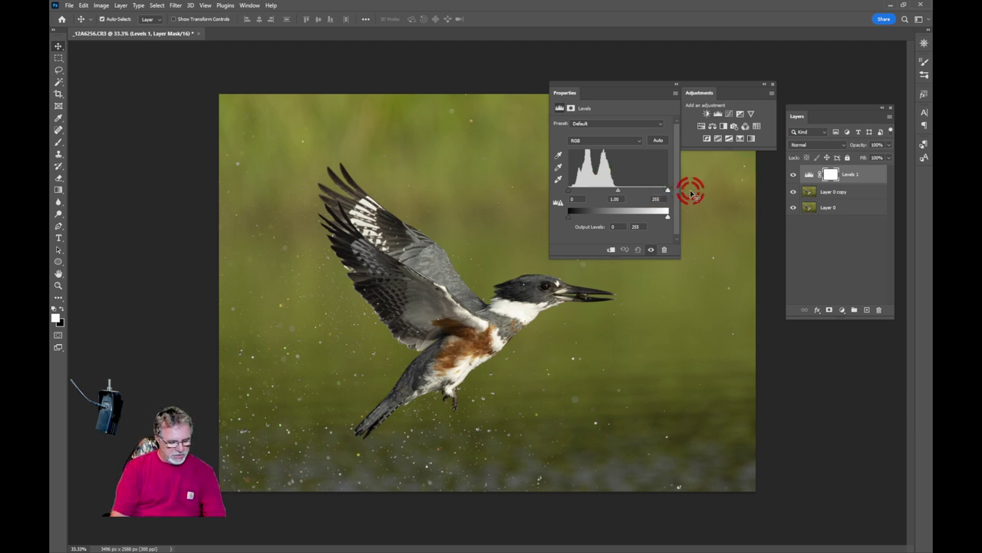
click(571, 217)
alt+click(667, 191)
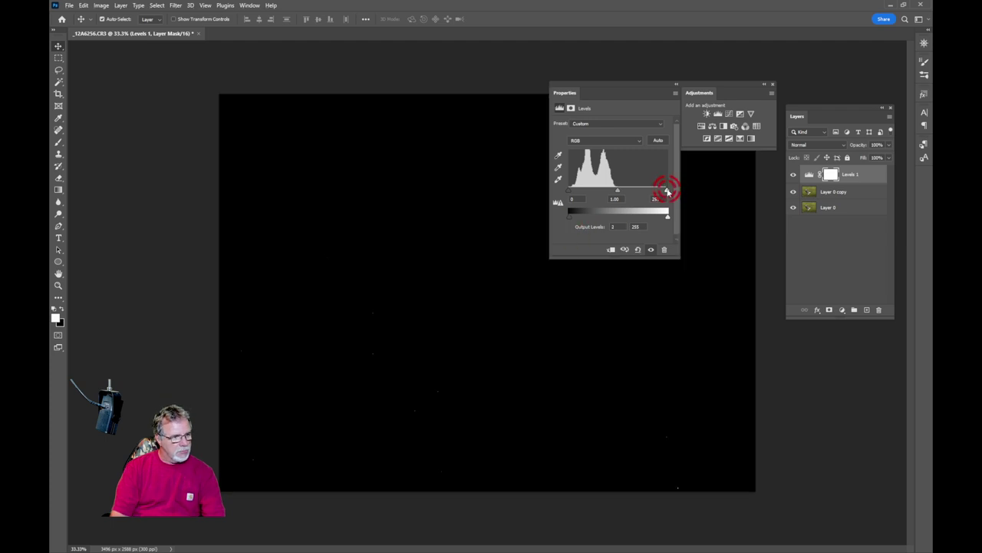
mouse_move(667, 191)
mouse_down()
mouse_move(658, 192)
mouse_move(667, 201)
mouse_up()
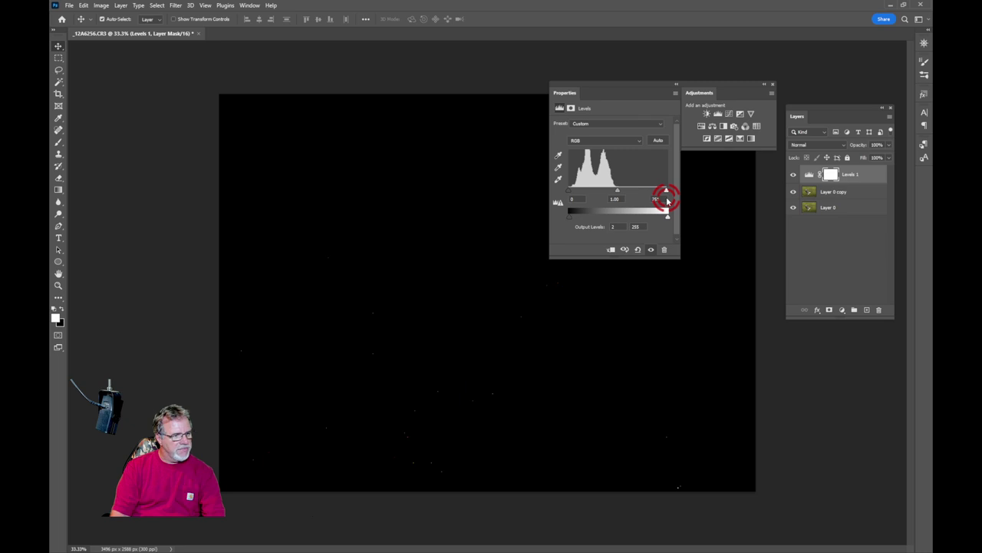
drag(666, 201, 668, 197)
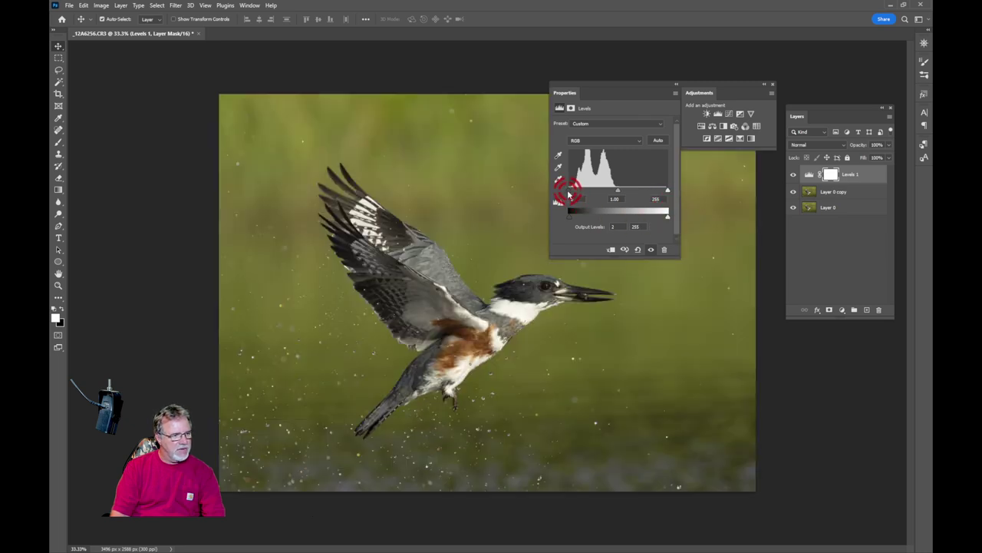
Check shadow clipping with input black at 0, collapse the panels, and select Levels 1.
drag(568, 191, 560, 195)
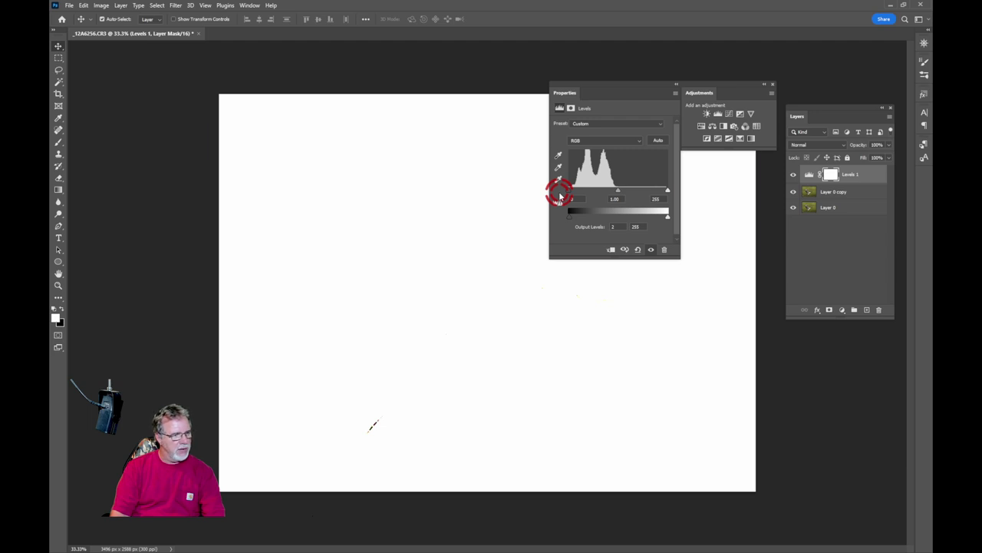
drag(561, 195, 562, 195)
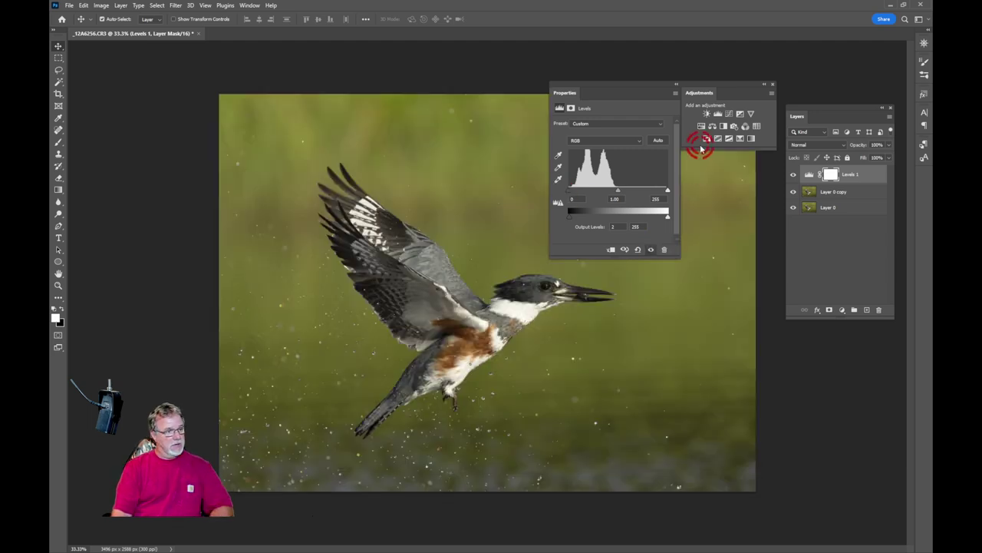
click(631, 89)
double_click(629, 88)
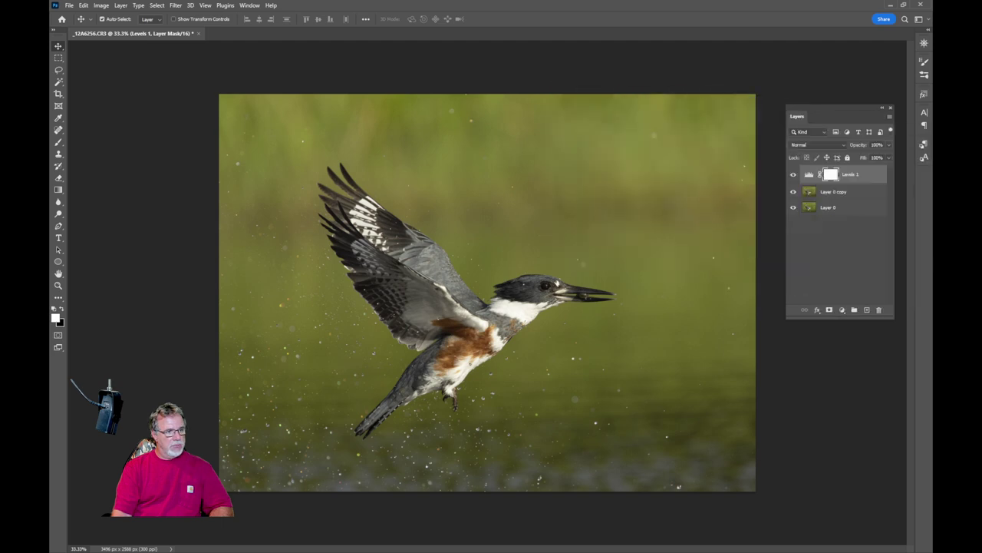
click(862, 187)
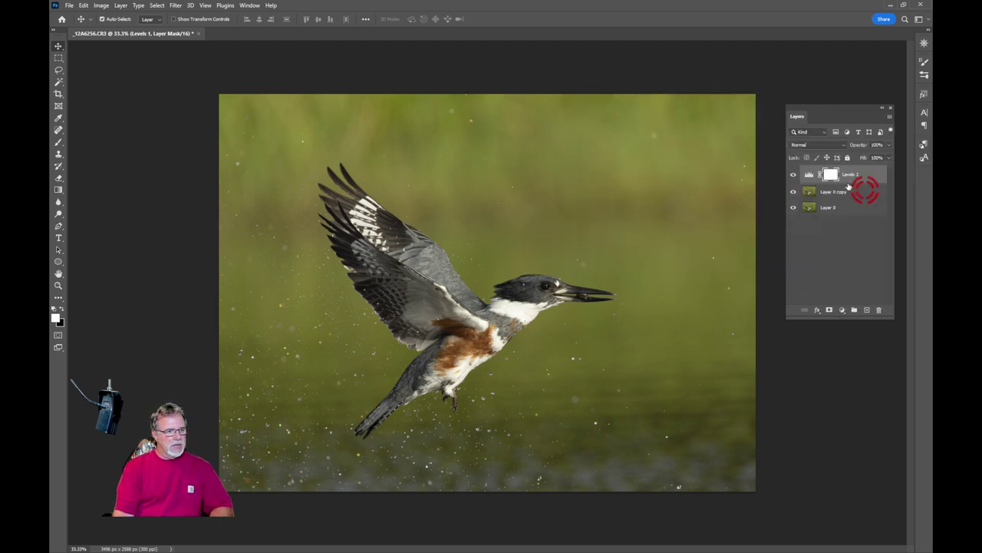
Stamp all visible layers into a new top Layer 1 with Ctrl+Alt+Shift+E.
click(872, 175)
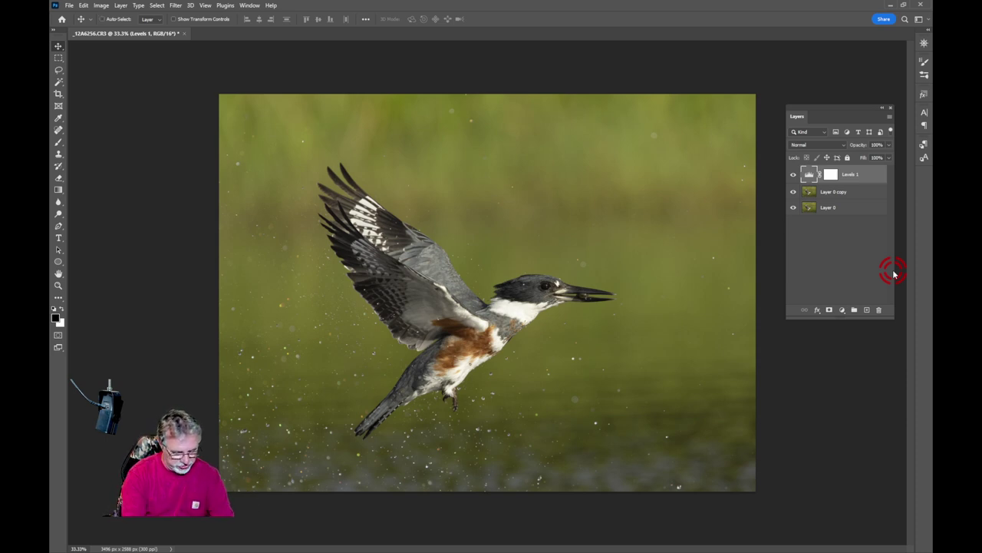
key(ctrl+alt+shift+e)
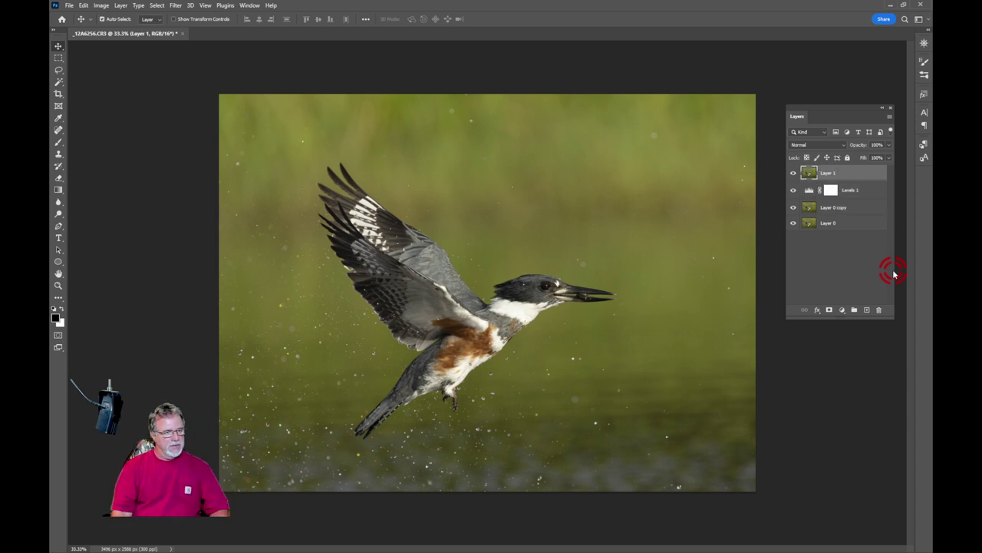
click(827, 173)
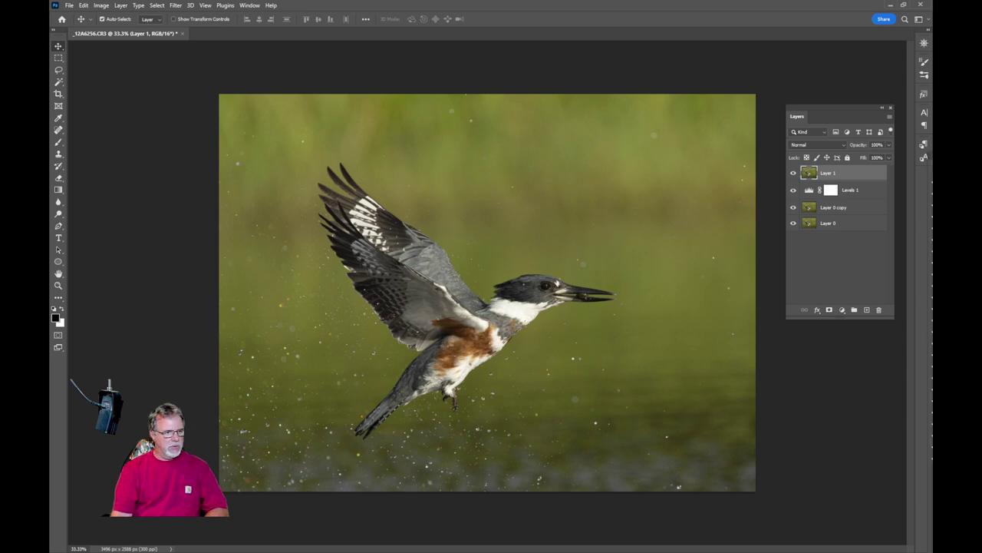
Reopen the Actions panel and choose File > Save As.
key(alt+F9)
click(663, 108)
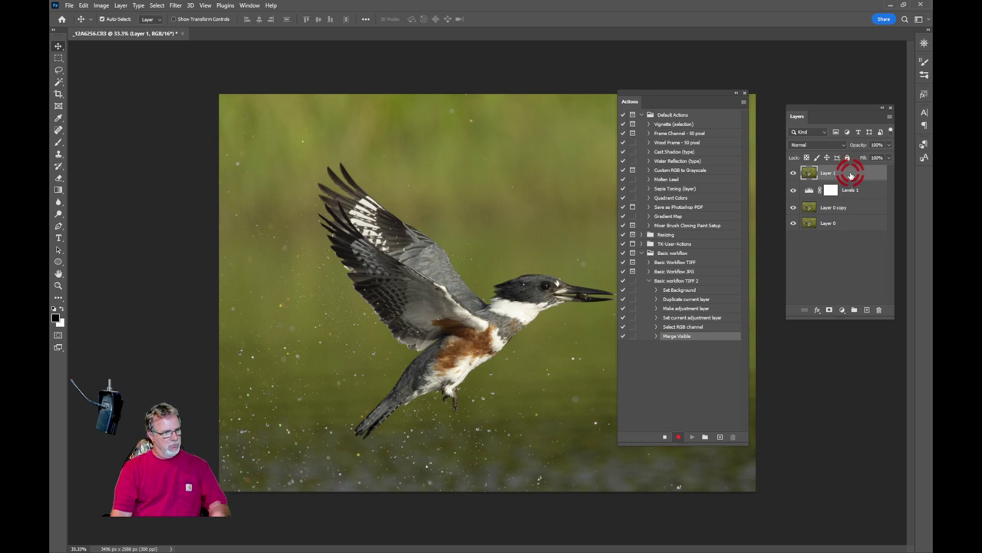
click(69, 6)
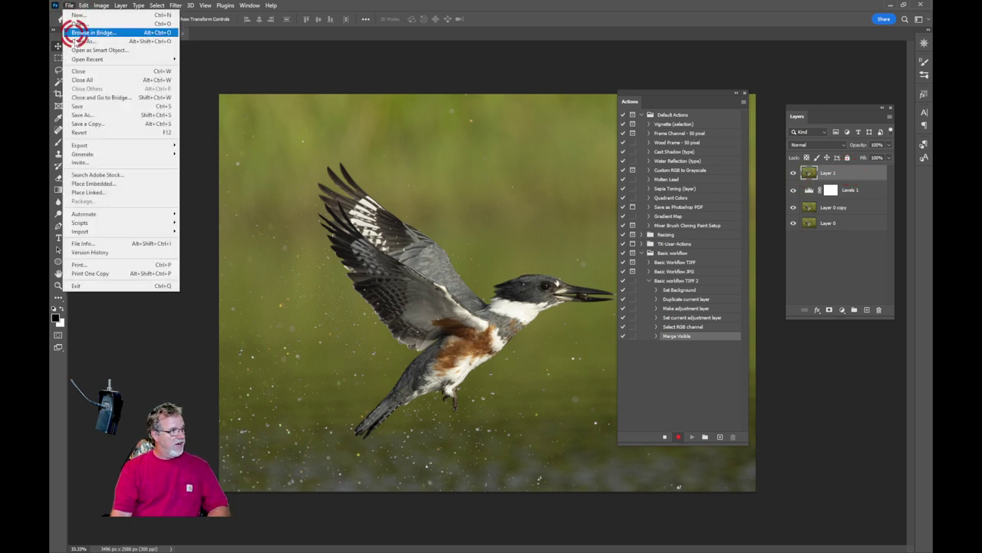
click(80, 114)
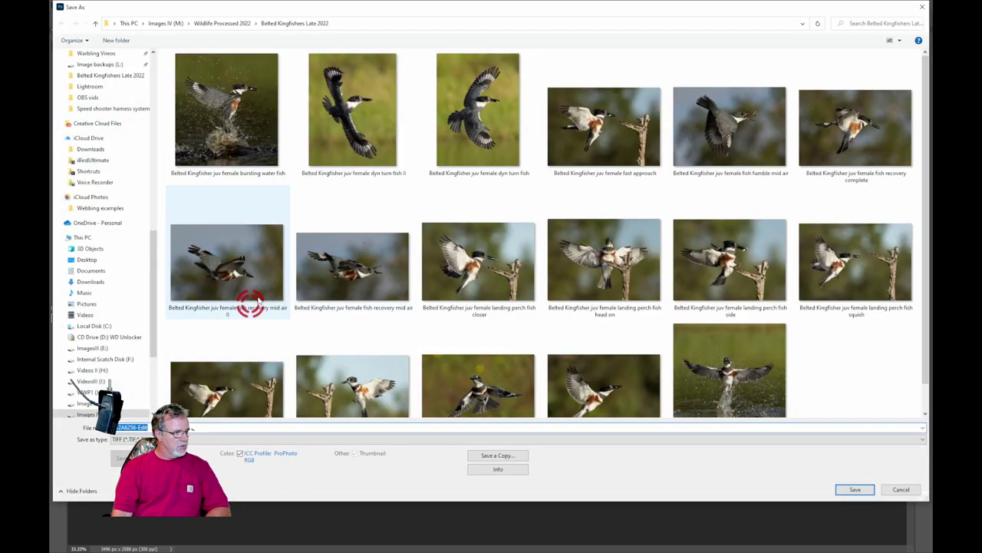
Save as TIFF 'Belted Kingfisher juv female leaving water splash fish.tif', accepting the TIFF options.
click(228, 129)
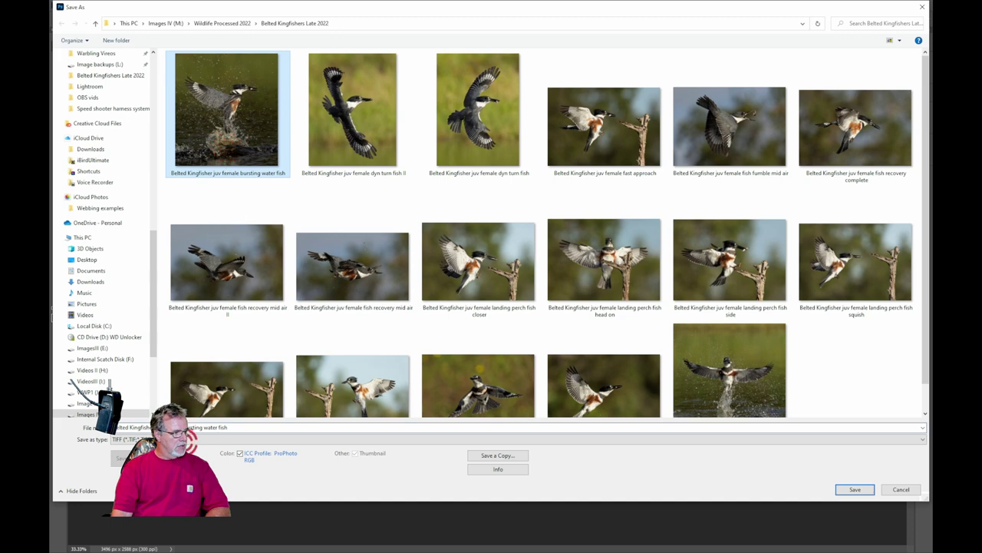
key(Tab)
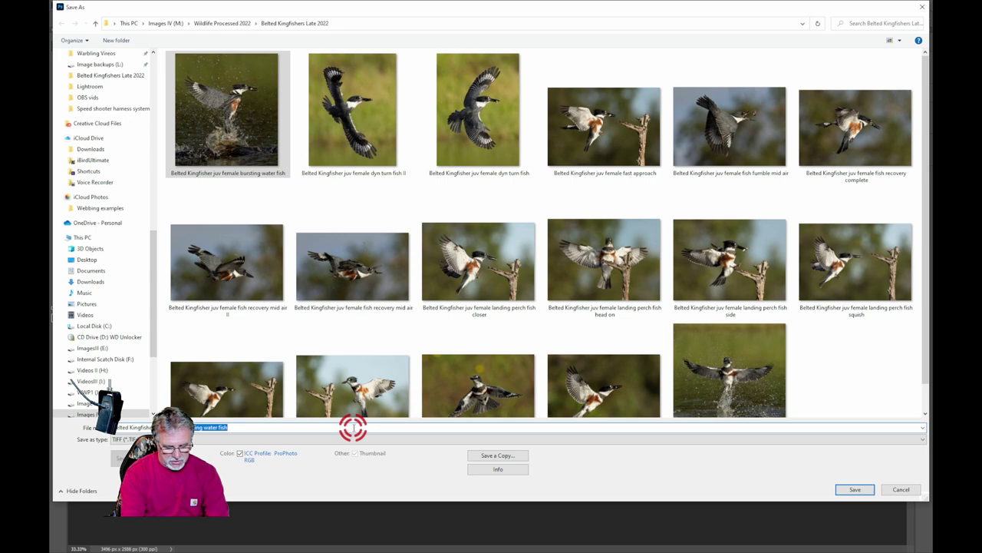
key(BackSpace)
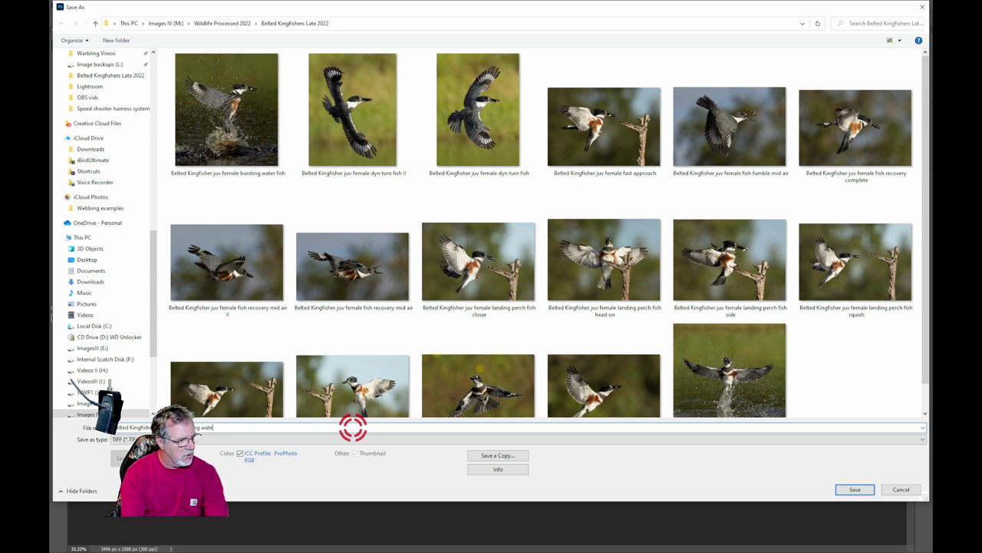
text(spals)
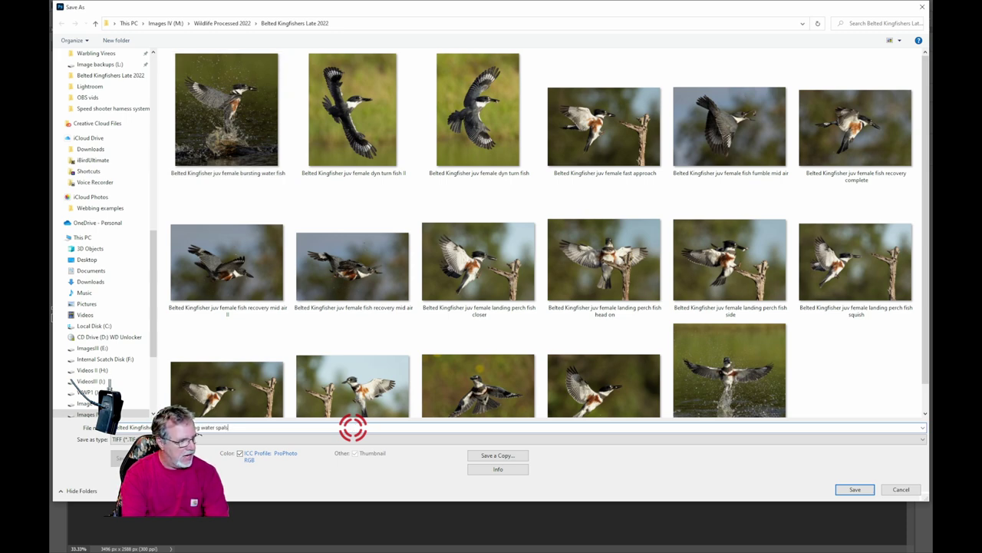
key(BackSpace)
key(BackSpace)
key(BackSpace)
text(lash fish)
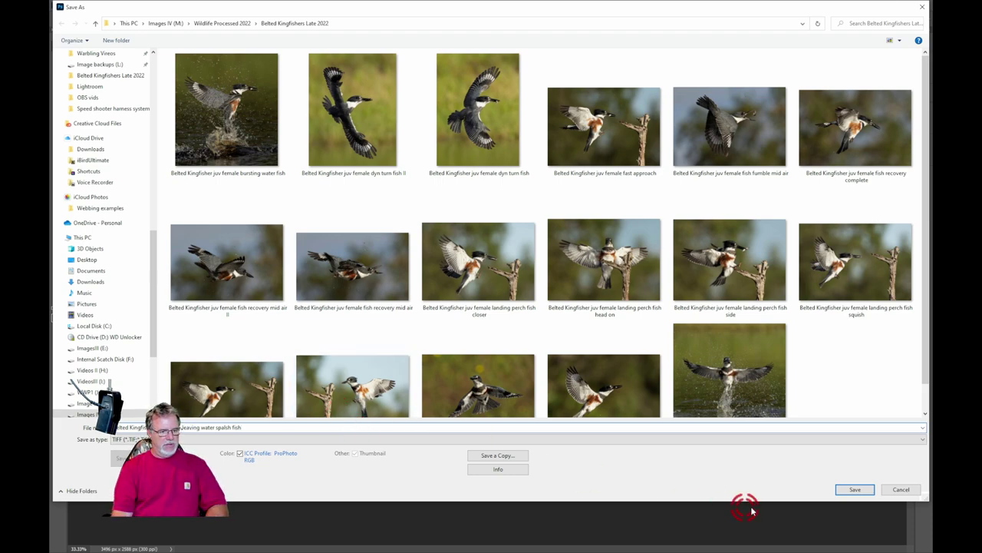
click(852, 490)
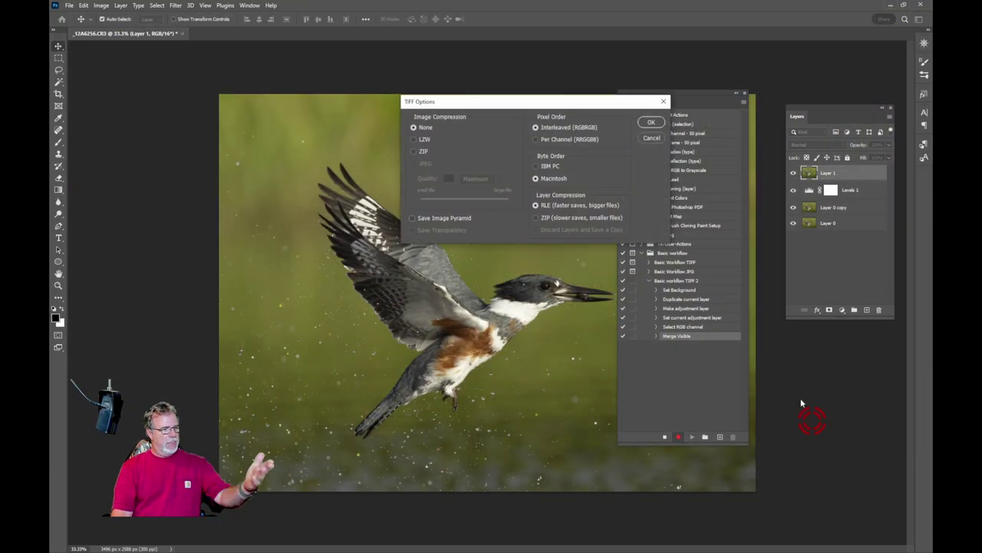
drag(463, 103, 396, 109)
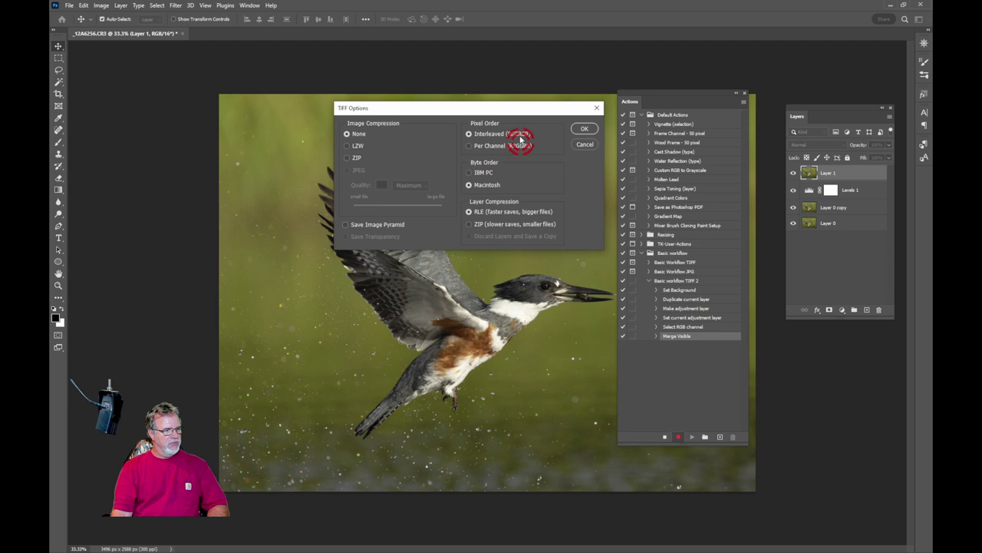
click(584, 128)
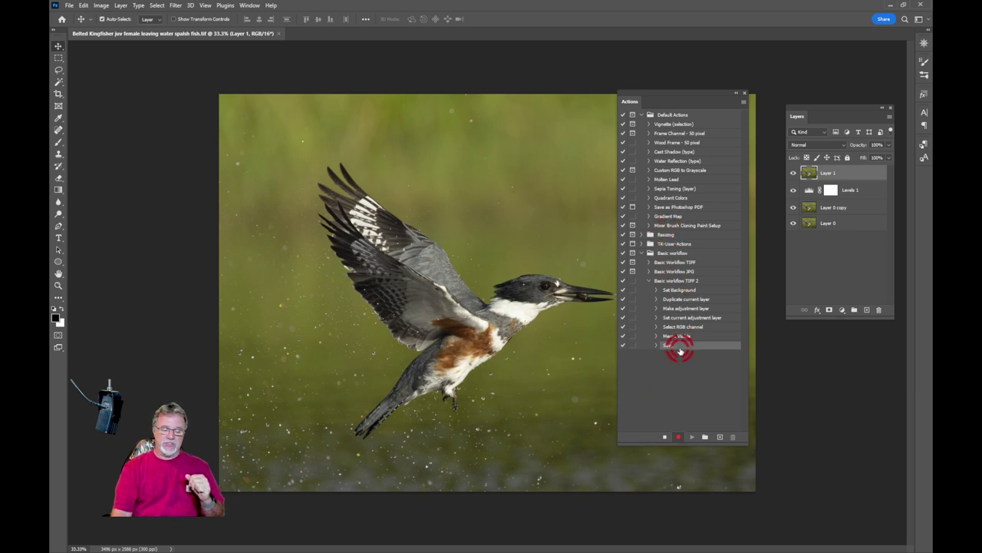
Stop recording and collapse the Basic workflow TIFF 2 steps.
click(665, 437)
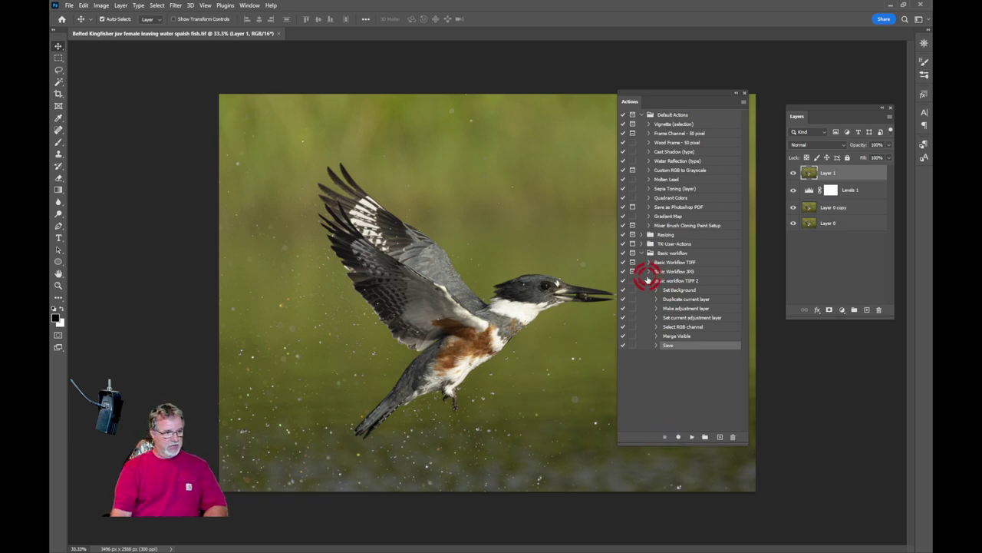
drag(647, 280, 673, 287)
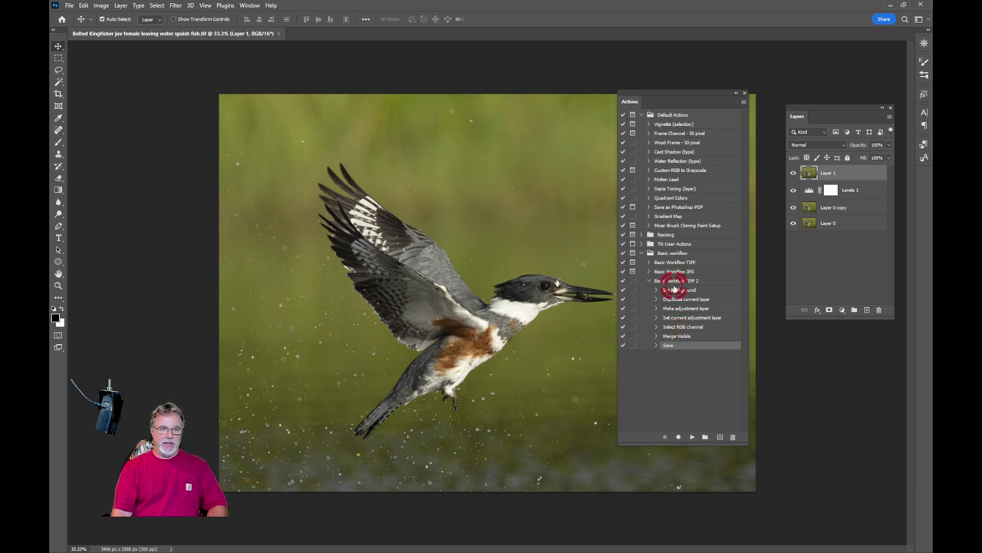
drag(673, 287, 645, 280)
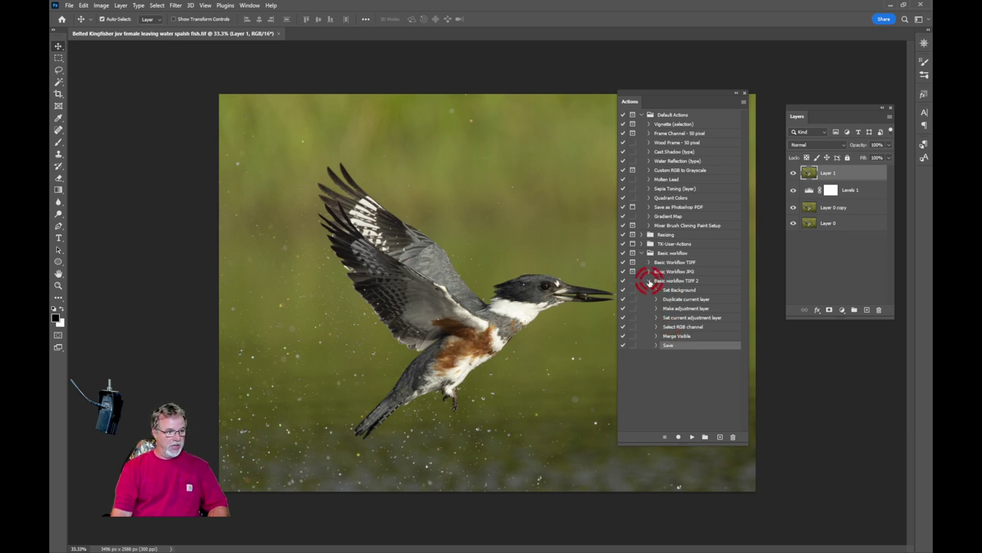
click(648, 281)
Select Basic workflow TIFF 2, review its steps, then expand Basic Workflow JPG.
click(661, 280)
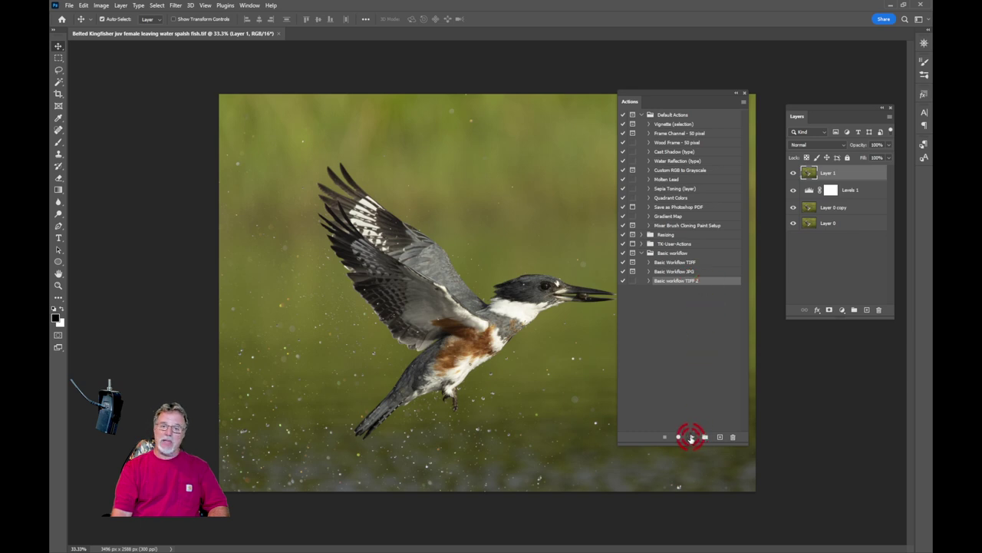
click(344, 211)
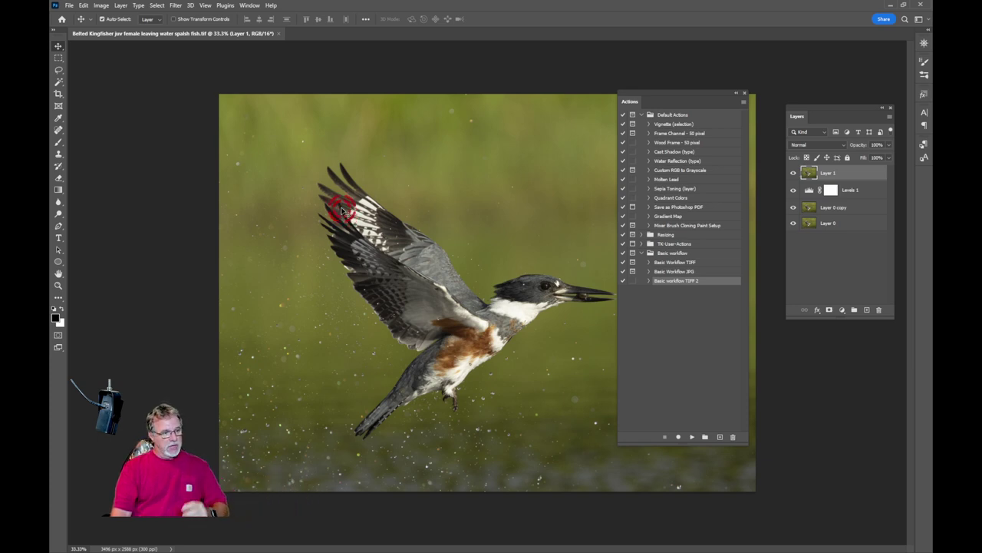
click(649, 281)
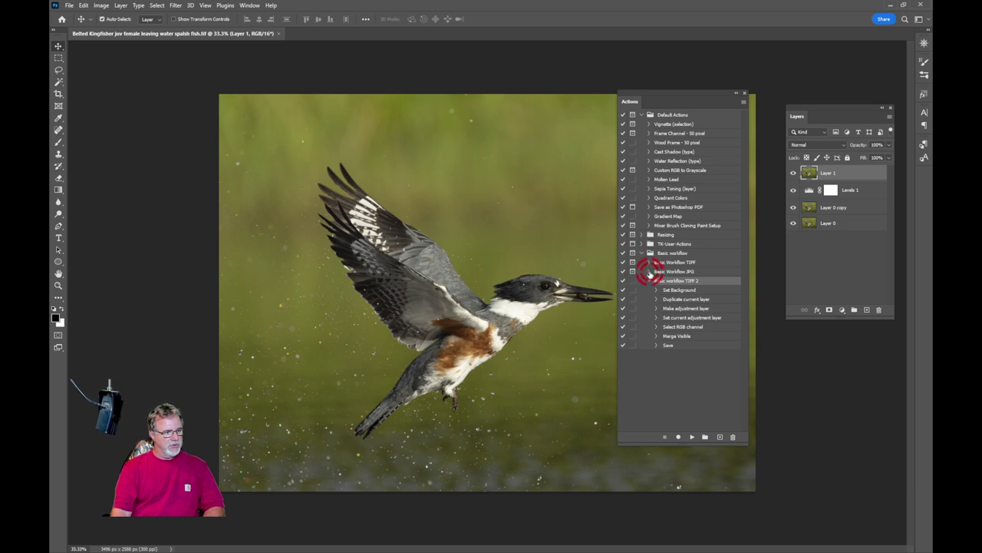
click(649, 280)
click(649, 272)
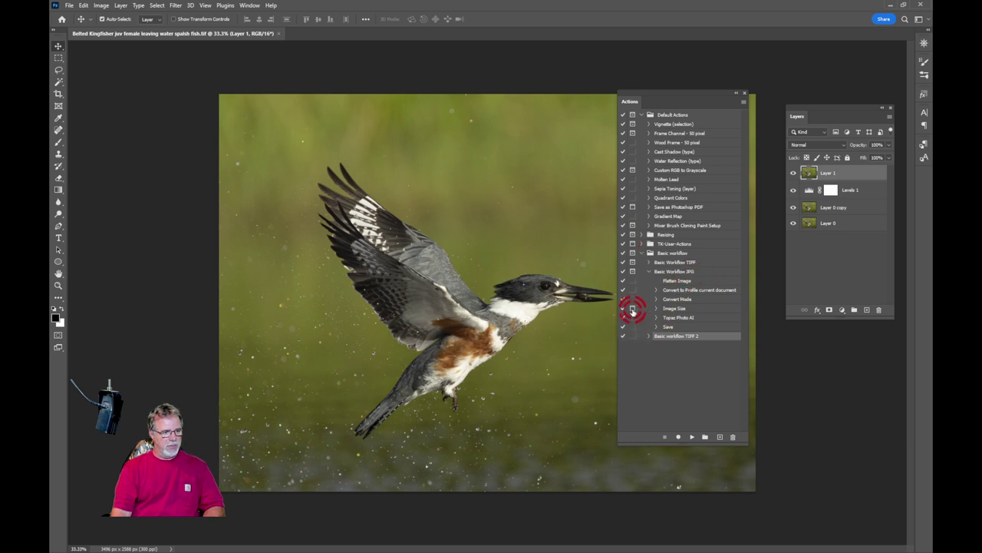
Enable the dialog toggle on the JPG action's Image Size step and check its recorded settings.
click(633, 308)
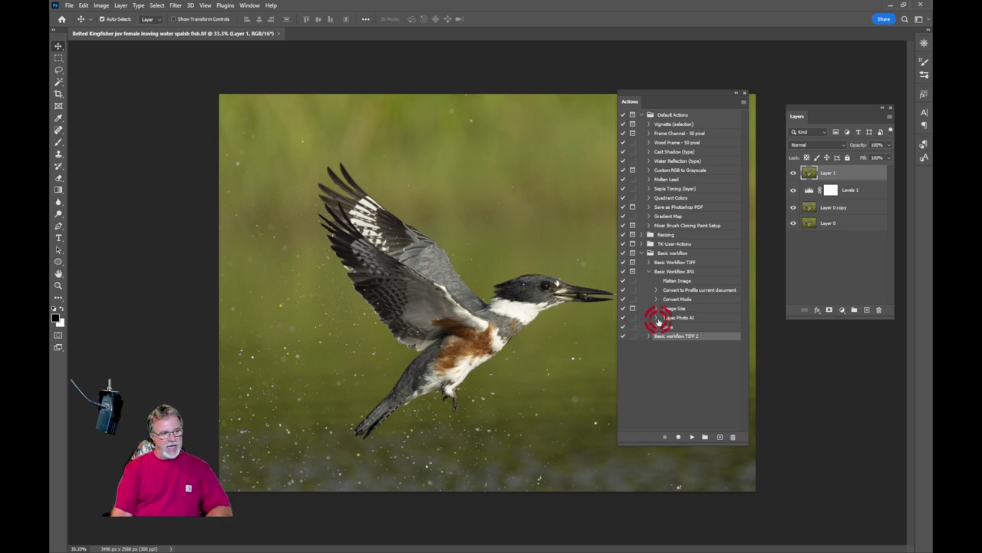
click(656, 308)
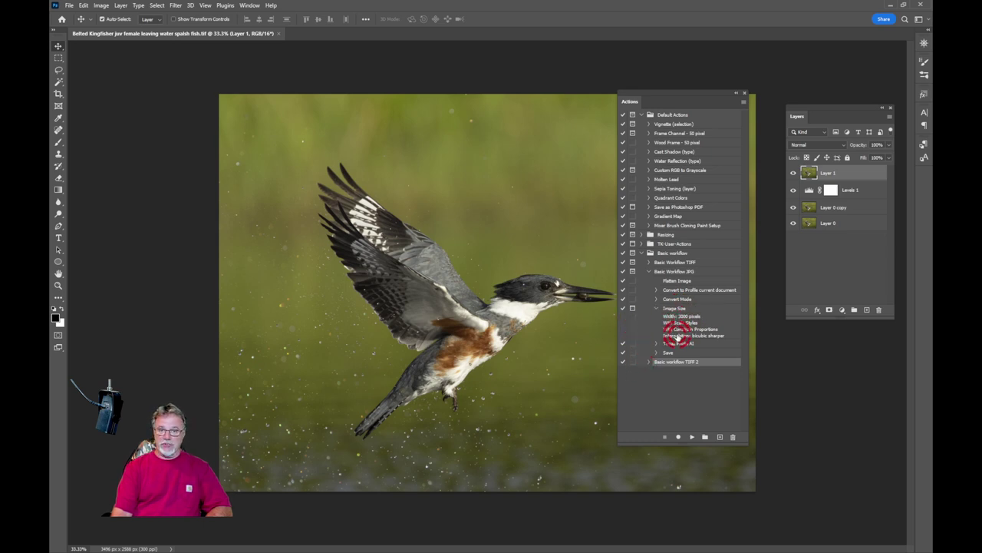
click(656, 308)
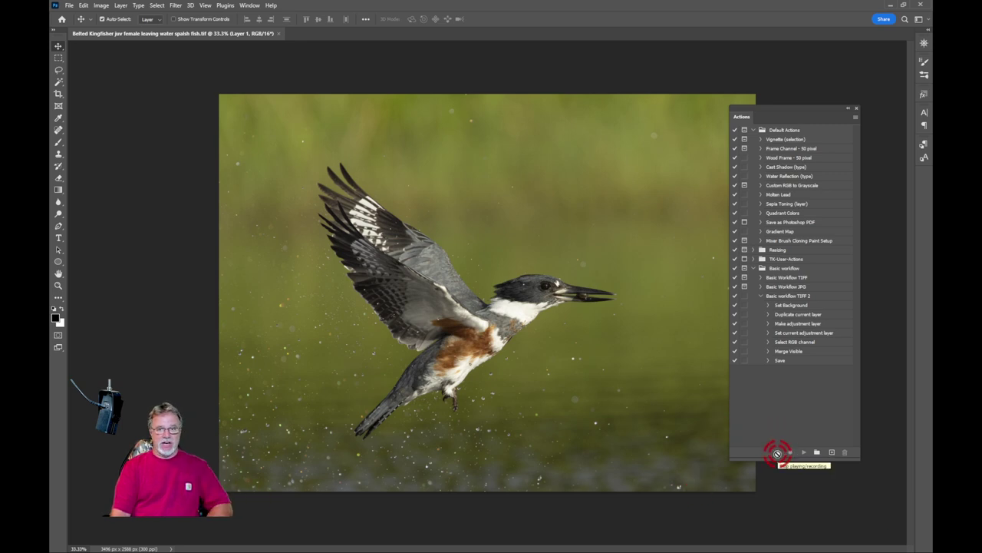
Collapse the Basic workflow TIFF 2 action so its steps are hidden in the Actions panel.
click(761, 295)
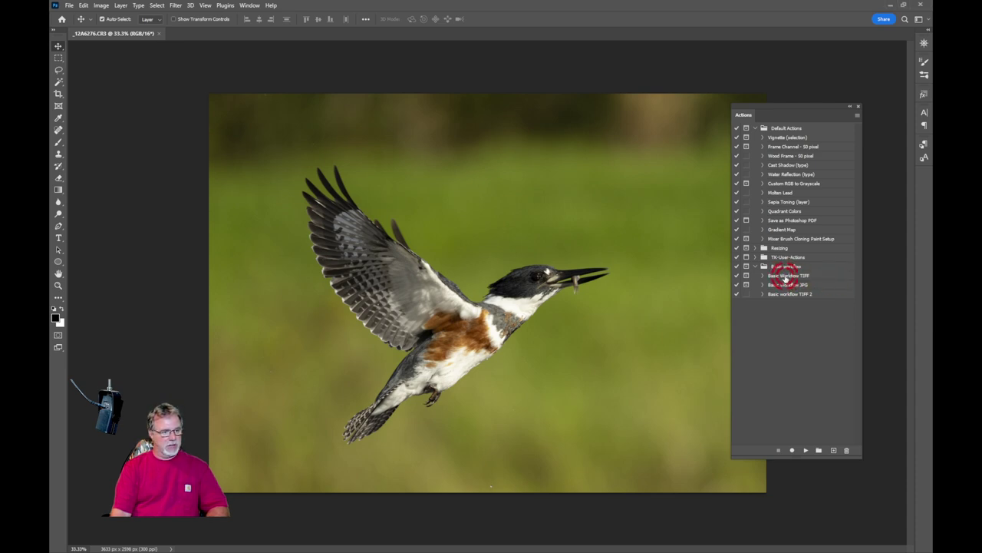
Play Basic Workflow TIFF on _12A6276.CR3, moving the New Layer dialog and Layers panel into view.
click(786, 276)
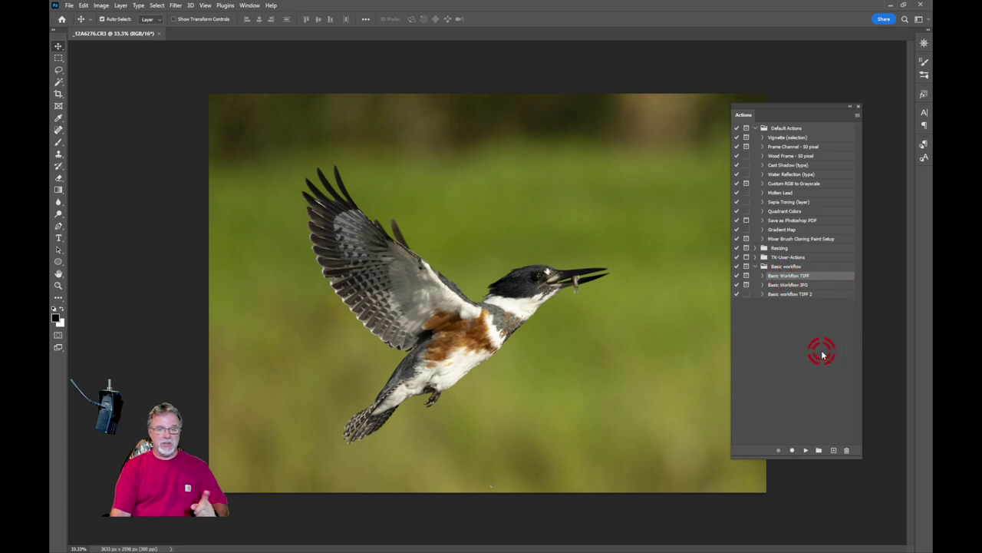
click(806, 451)
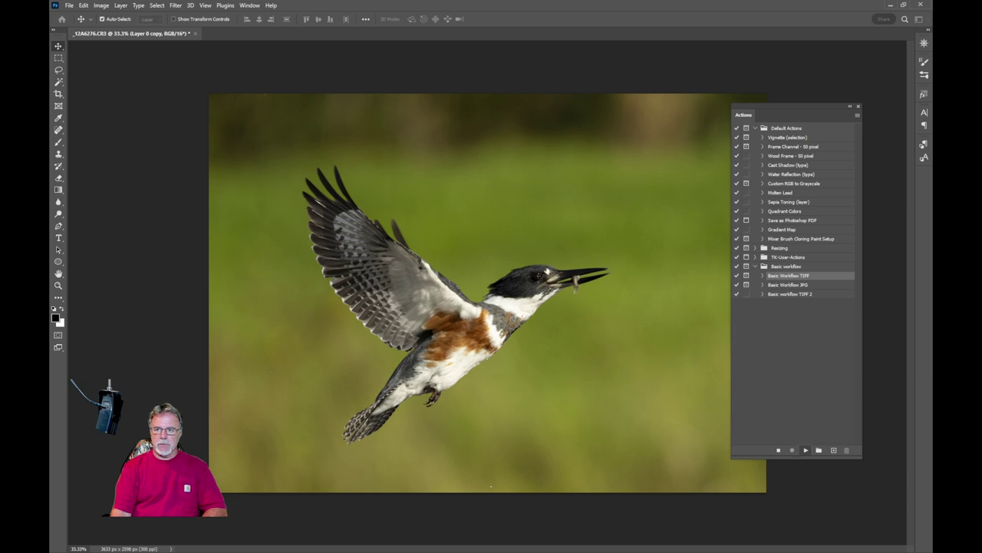
drag(855, 10, 522, 84)
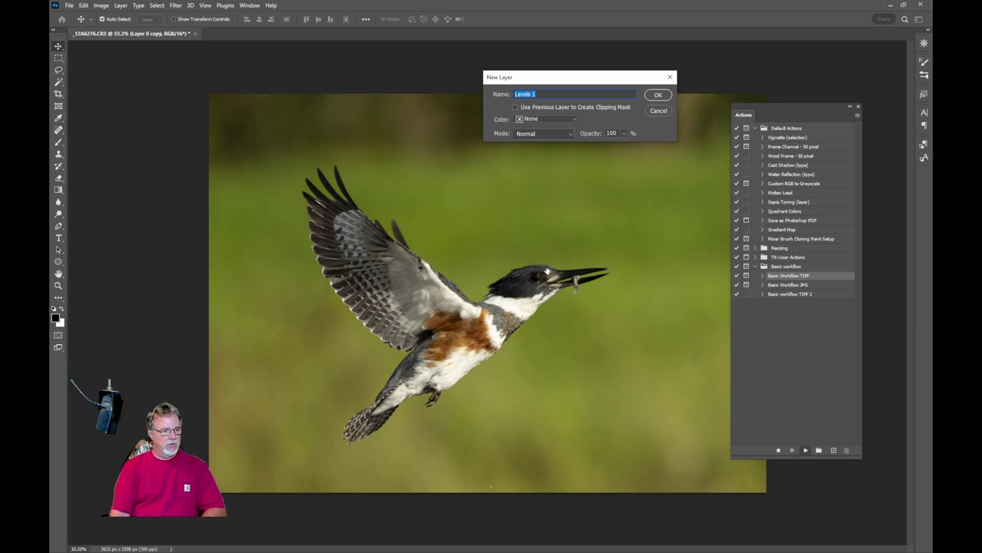
drag(883, 198, 655, 266)
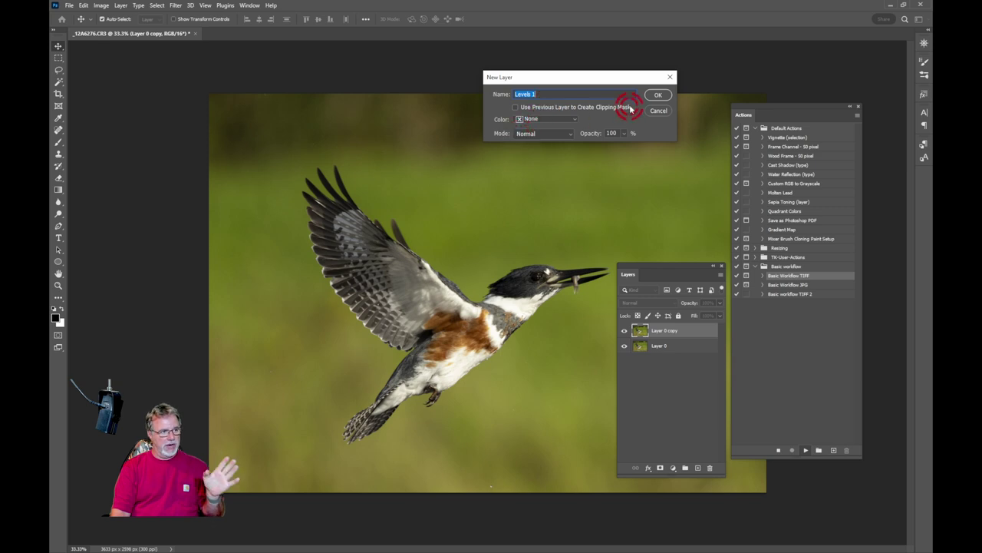
Accept the Levels 1 layer, preview white-point clipping in Levels, and apply the adjustment.
click(658, 97)
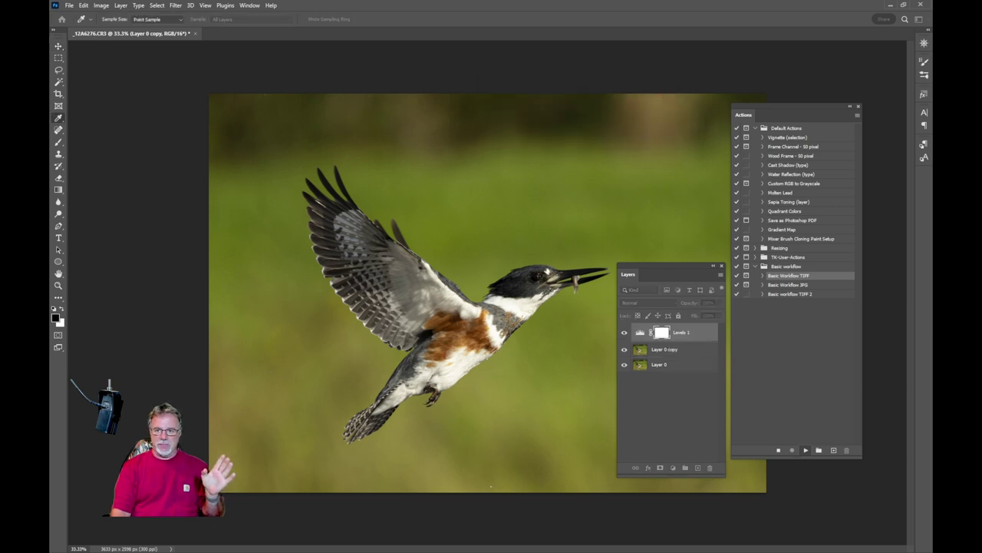
drag(827, 154, 560, 77)
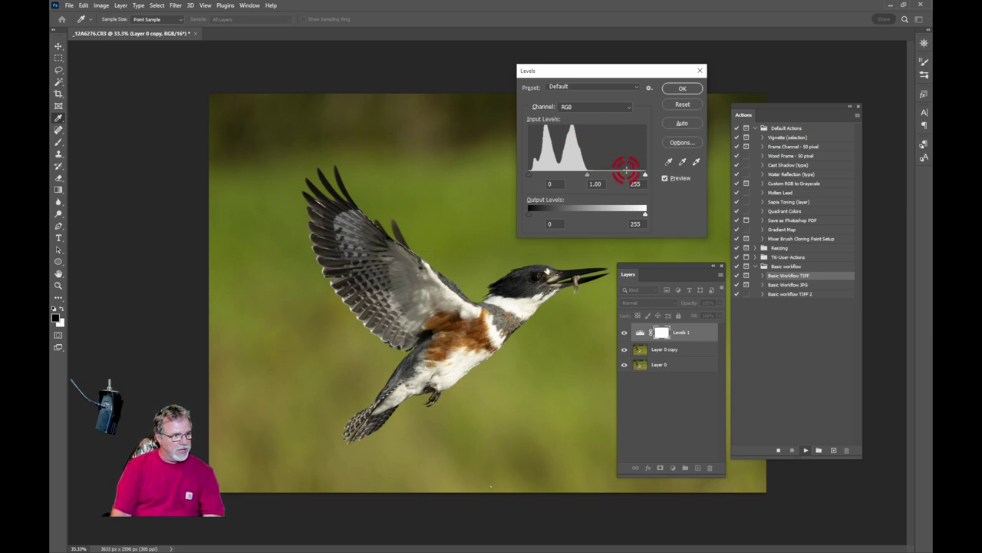
key(alt)
drag(645, 175, 645, 174)
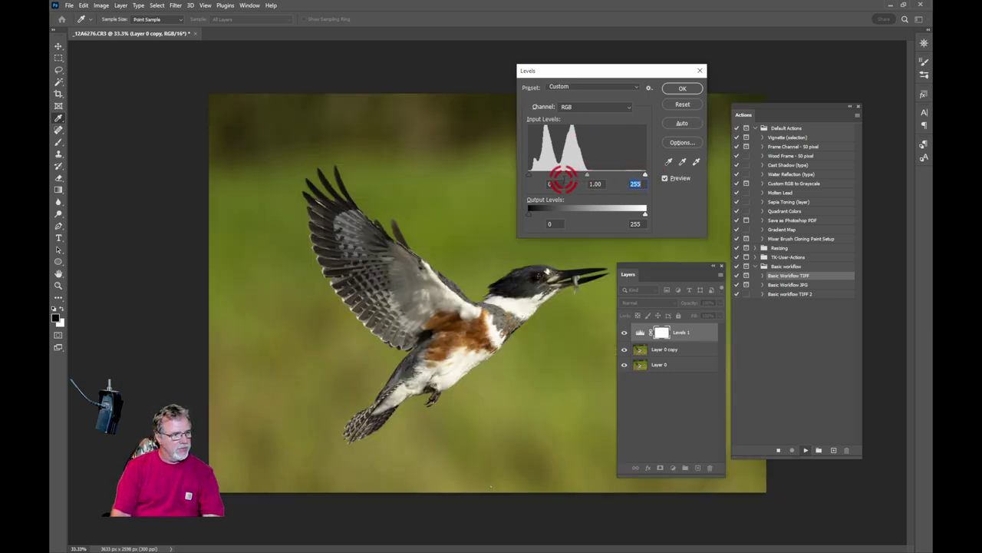
click(683, 88)
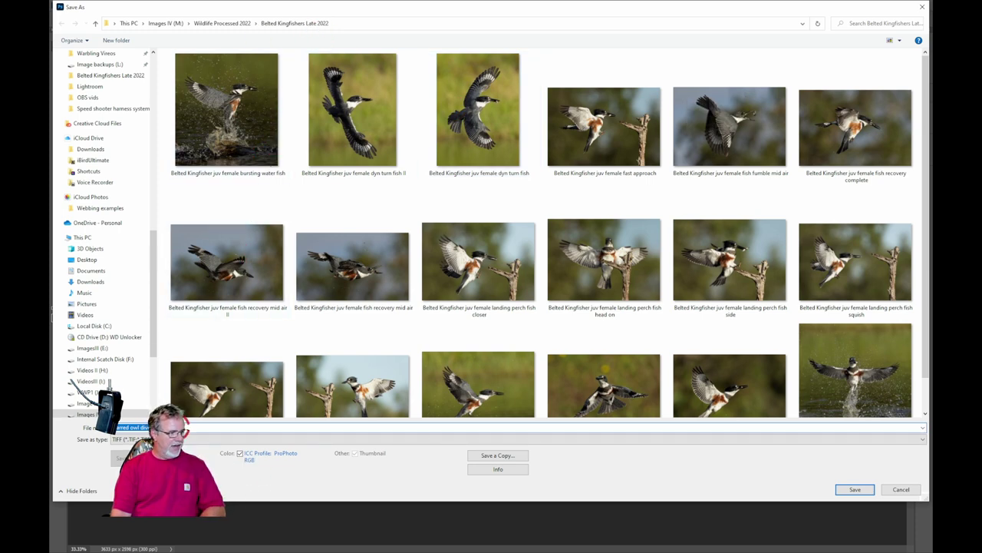
Save as TIFF 'Belted Kingfisher juv female flying up to perch.tif', then start the Basic Workflow JPG action.
click(215, 135)
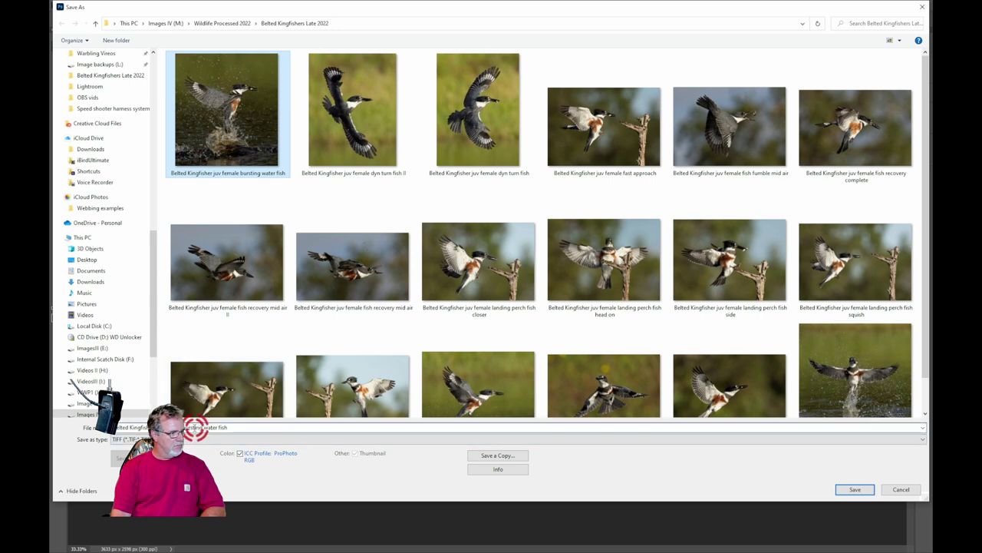
click(188, 427)
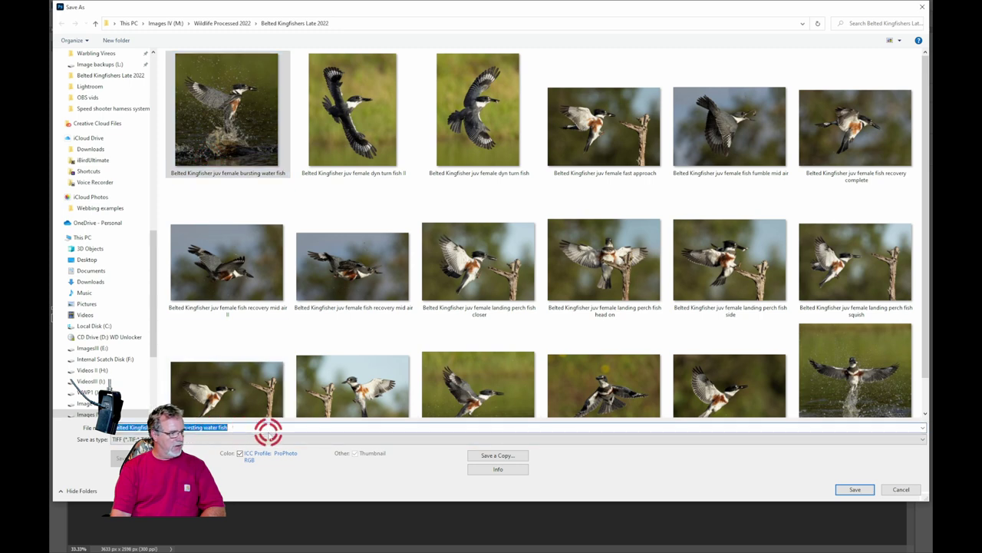
drag(216, 430, 271, 436)
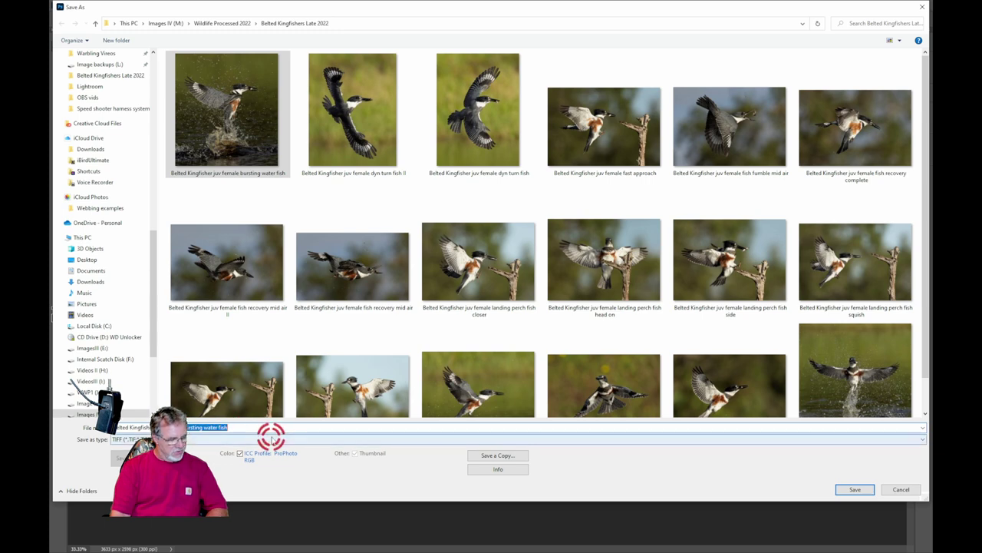
key(BackSpace)
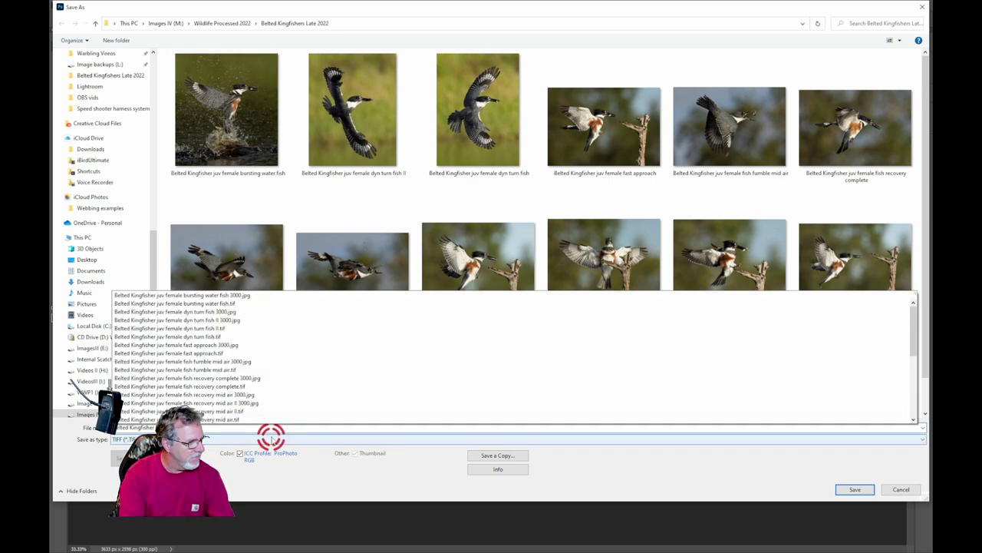
text(p)
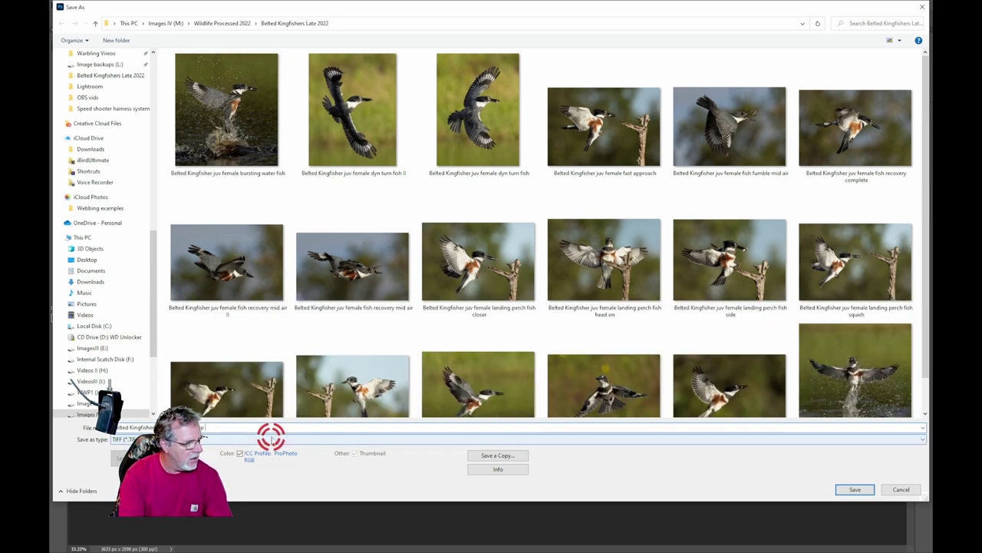
text( to perch)
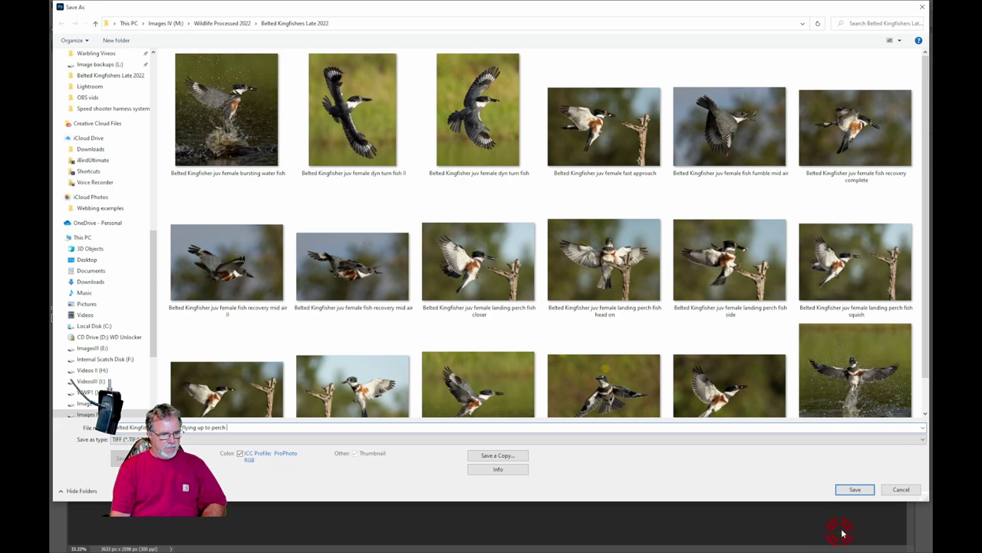
click(850, 488)
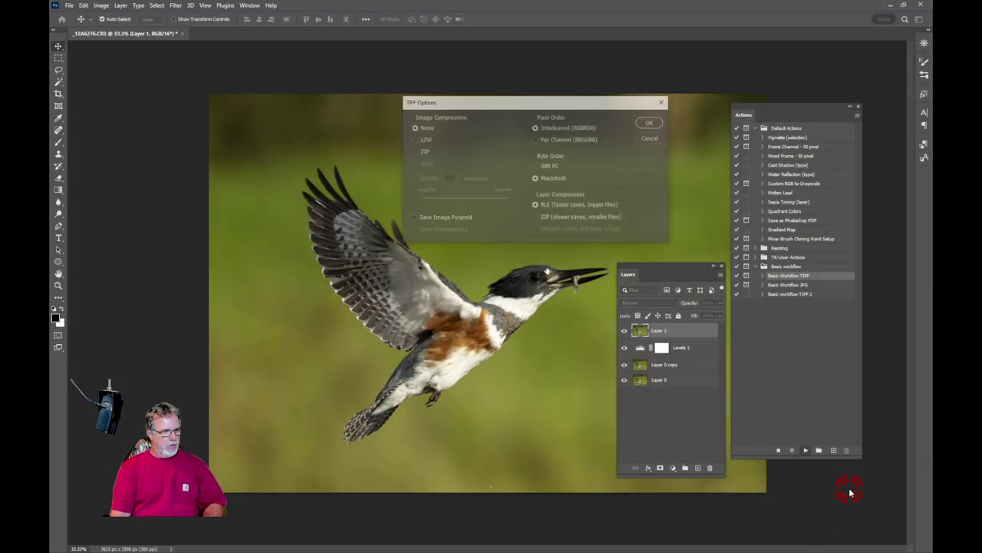
click(651, 123)
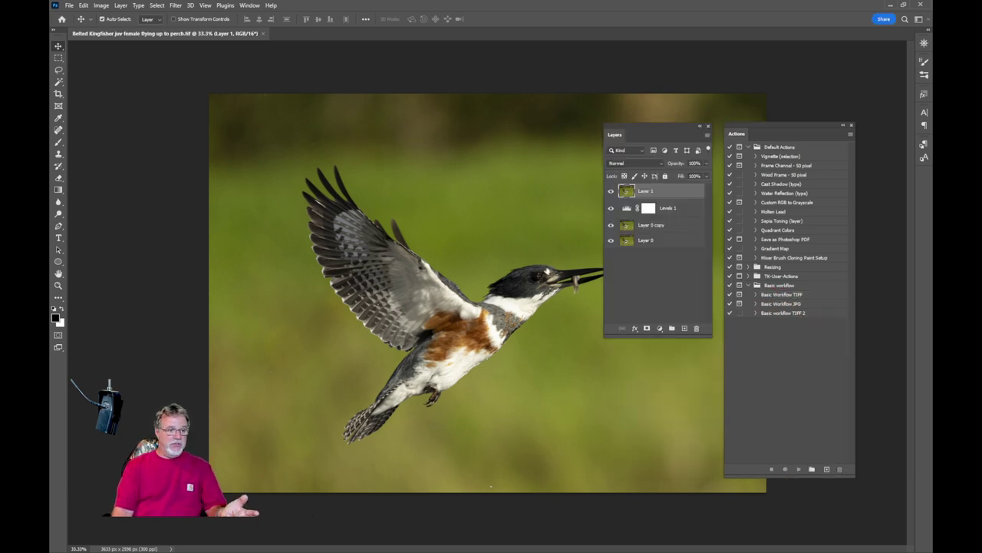
click(773, 304)
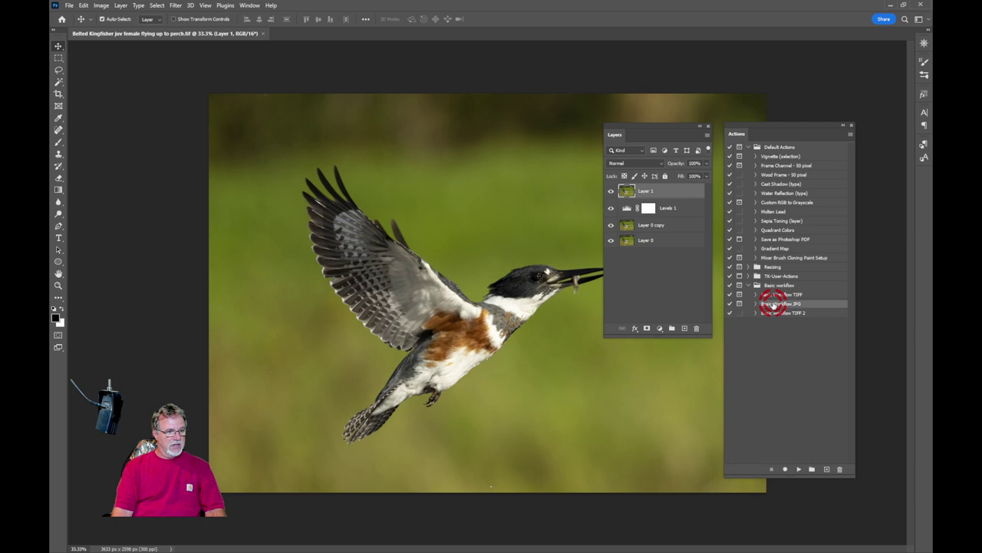
click(798, 469)
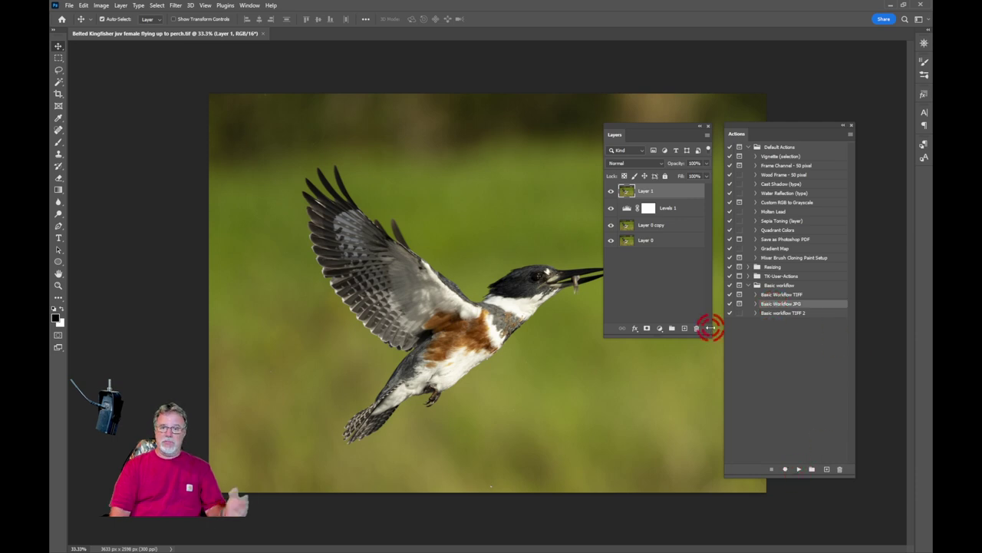